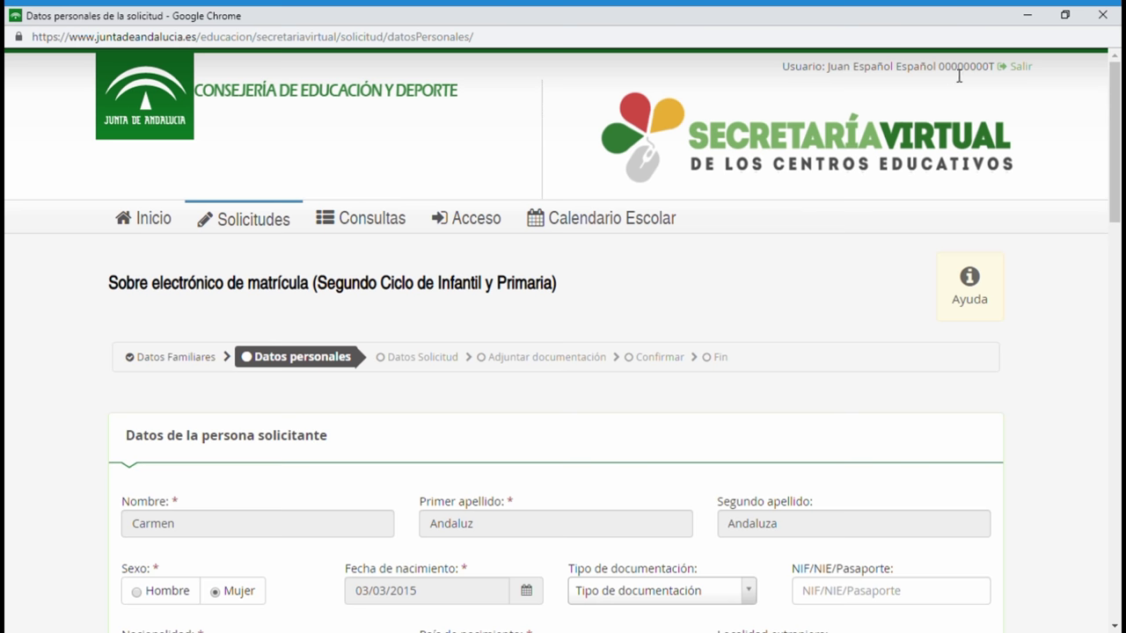
Set the child's birth municipality and birth locality to Salteras.
scroll(642, 353, down, 1)
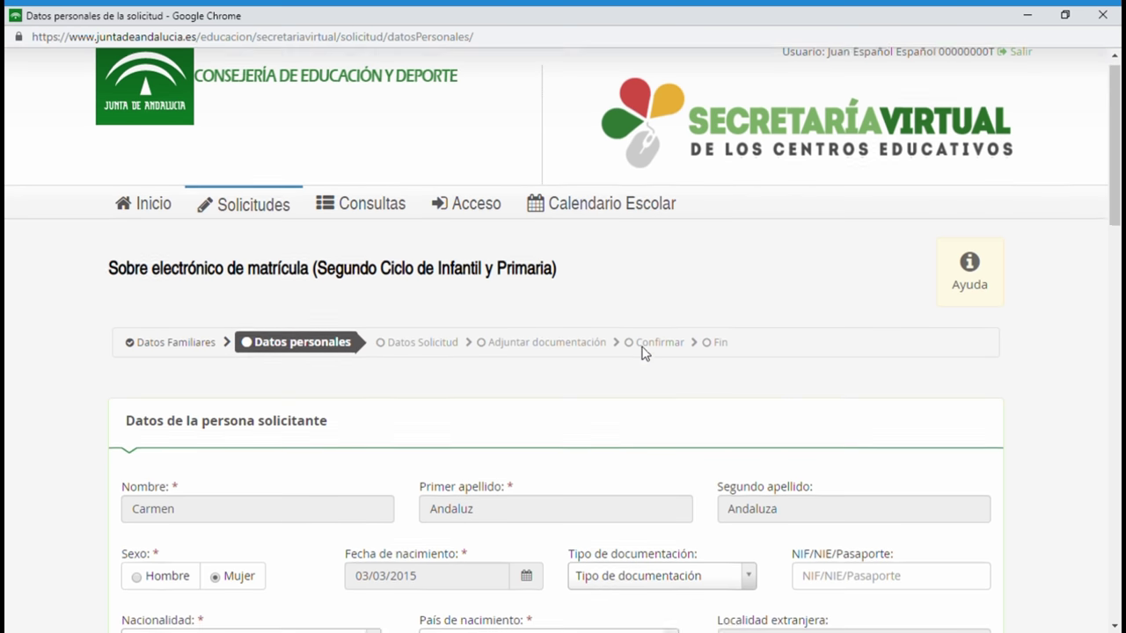
scroll(641, 353, down, 1)
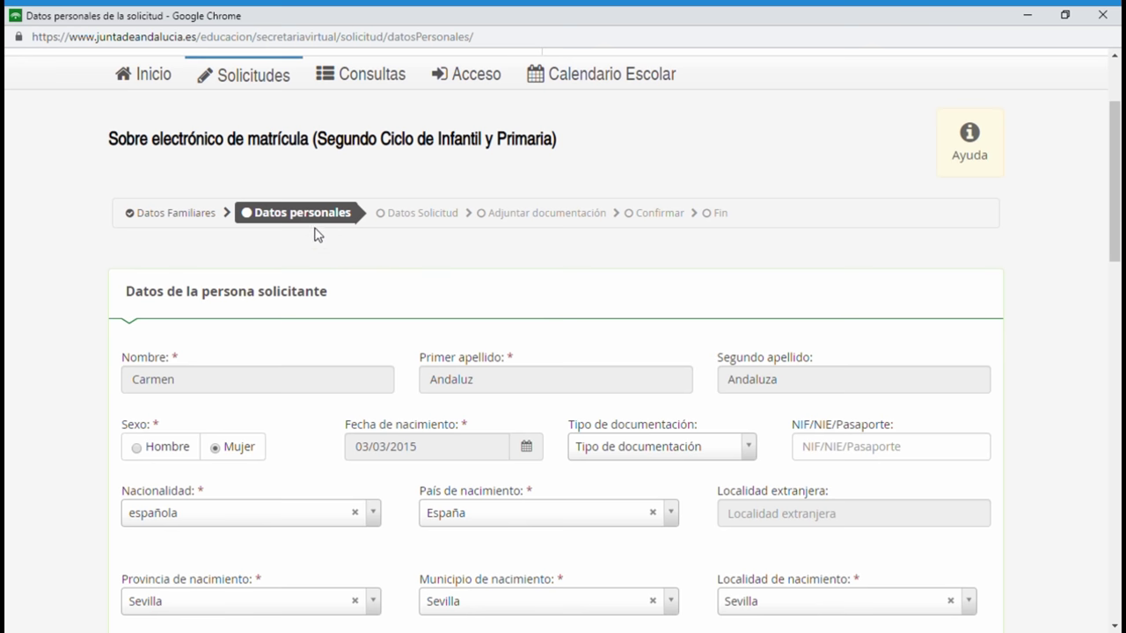
scroll(356, 271, down, 1)
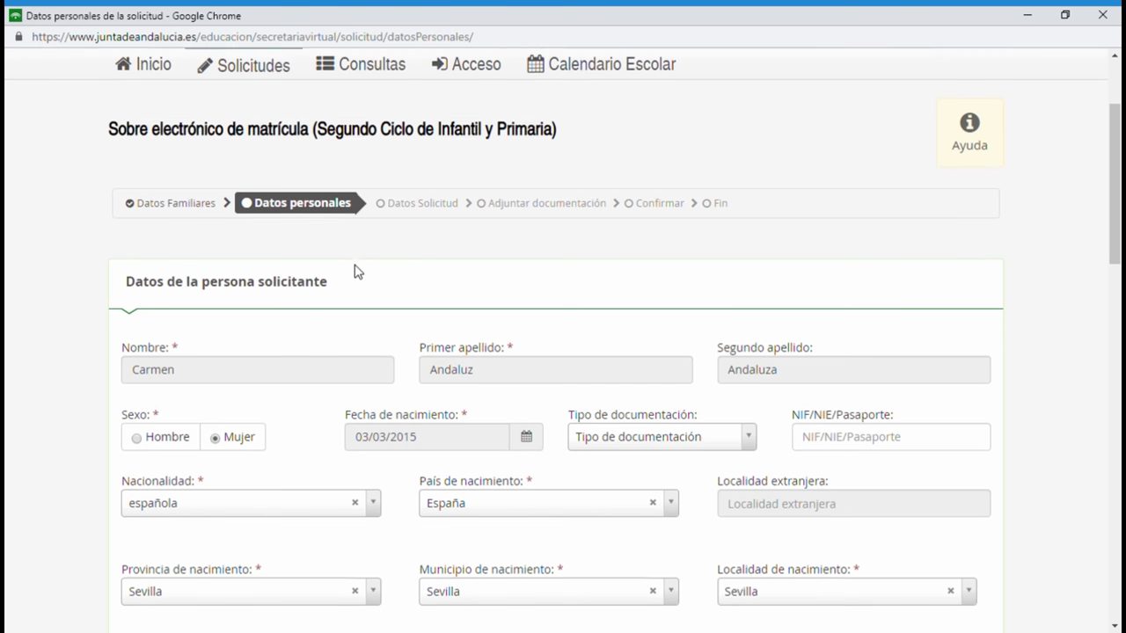
scroll(368, 237, down, 1)
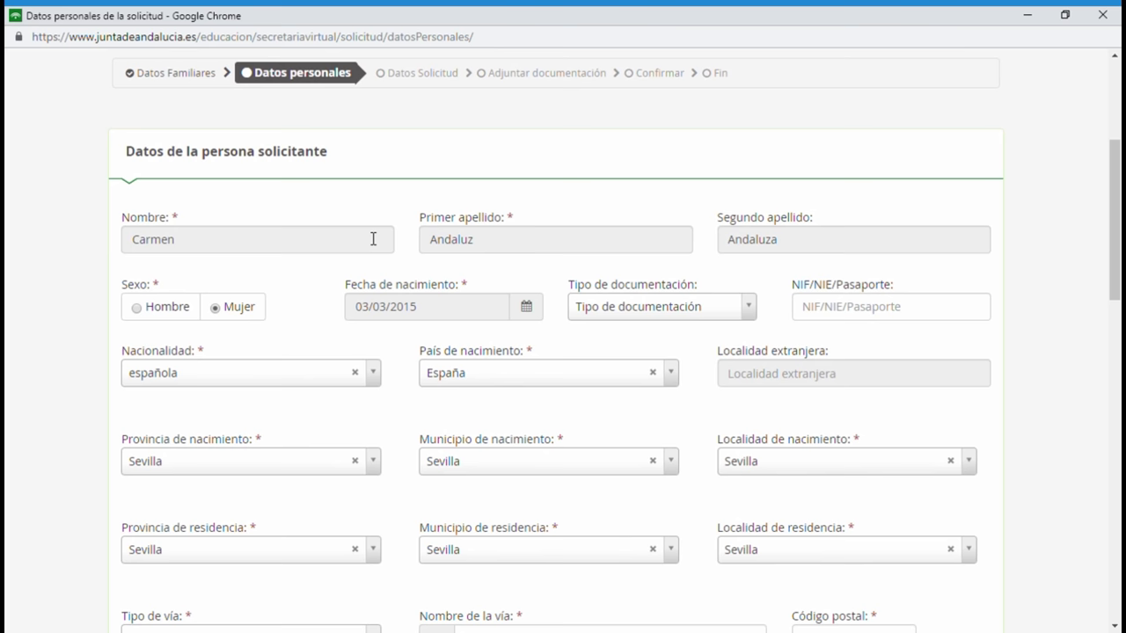
scroll(373, 239, down, 1)
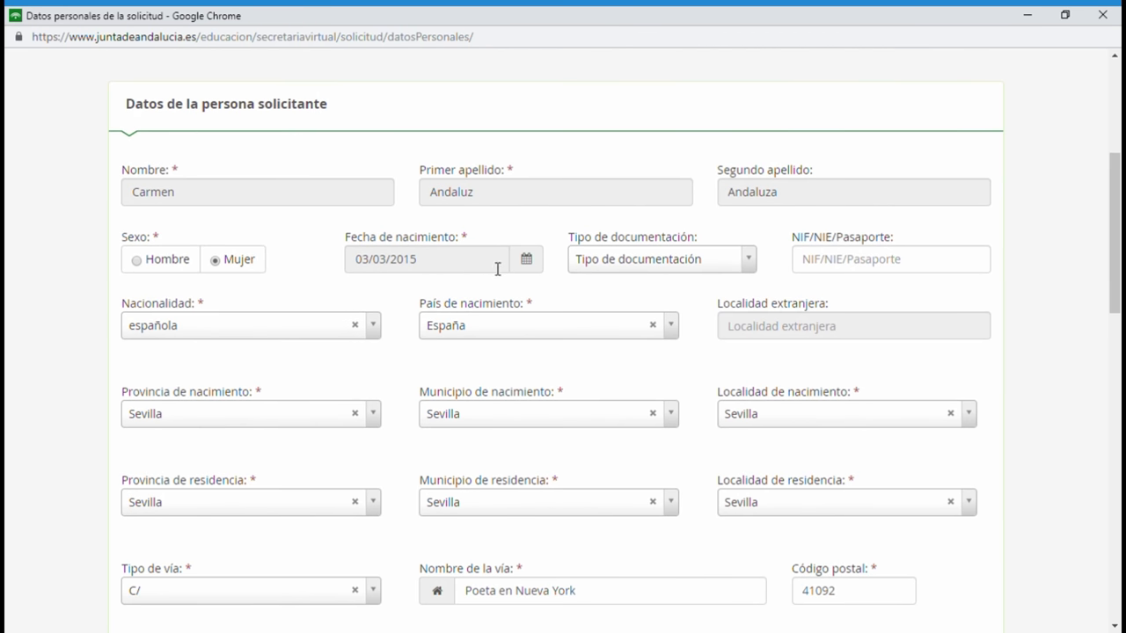
click(737, 272)
click(742, 274)
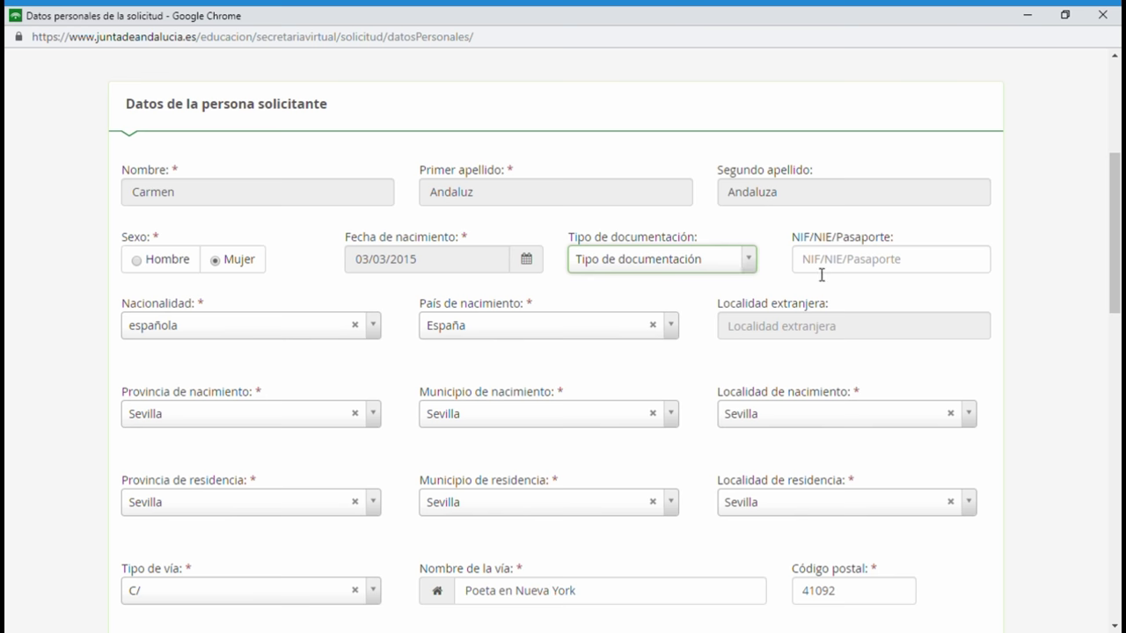
scroll(515, 394, down, 1)
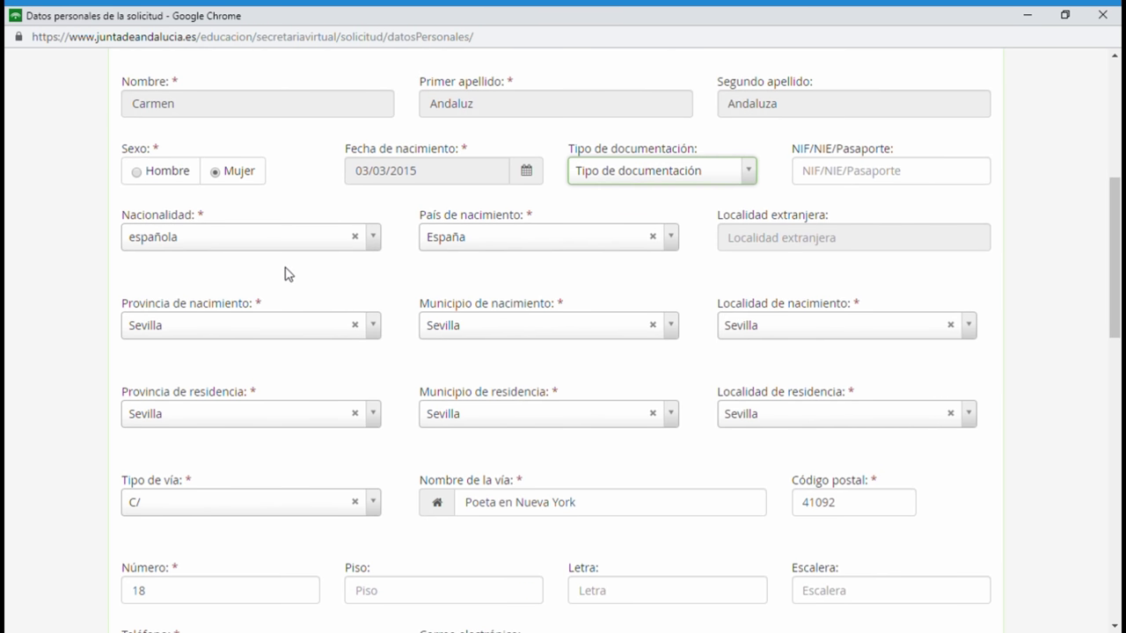
click(493, 333)
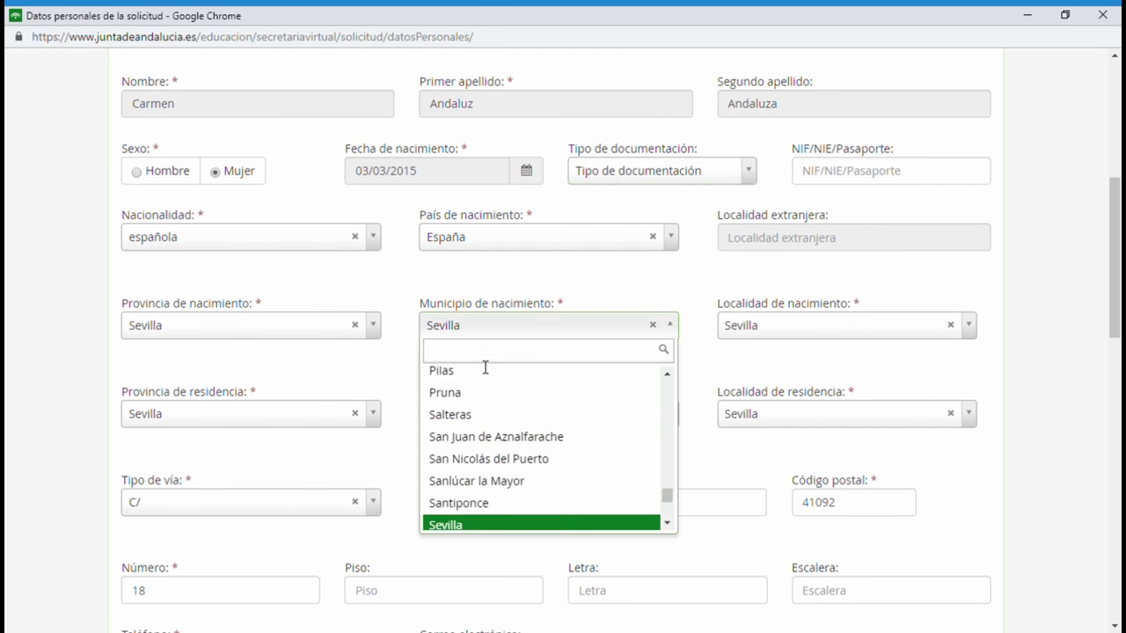
text(salter)
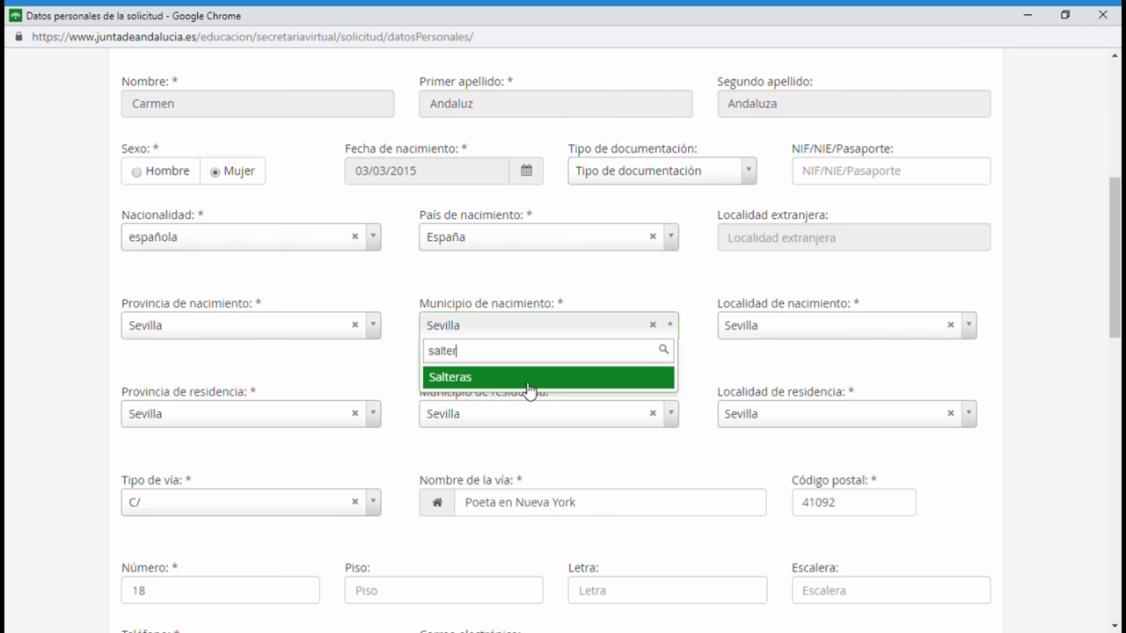
click(466, 384)
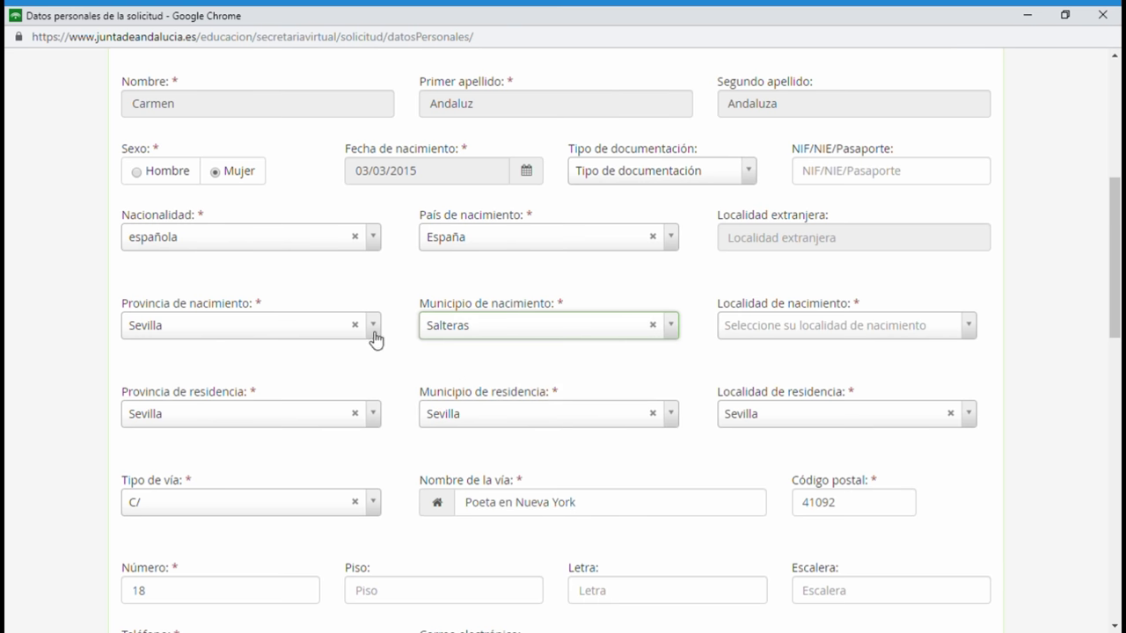
click(790, 337)
click(762, 464)
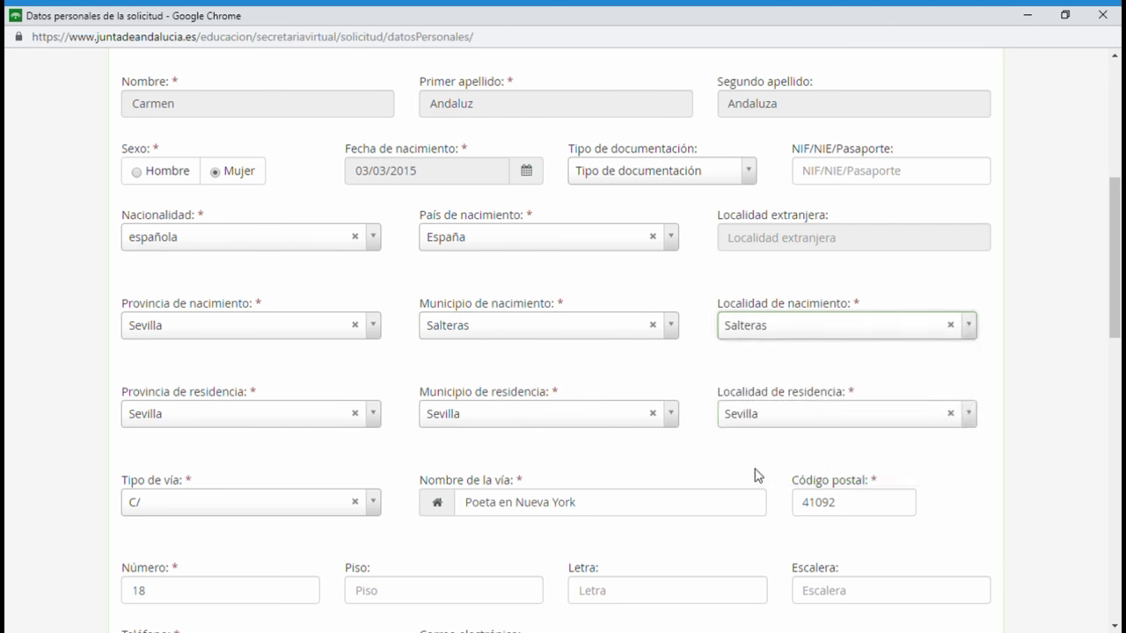
Set the residence municipality and residence locality to Salteras.
click(585, 420)
text(salte)
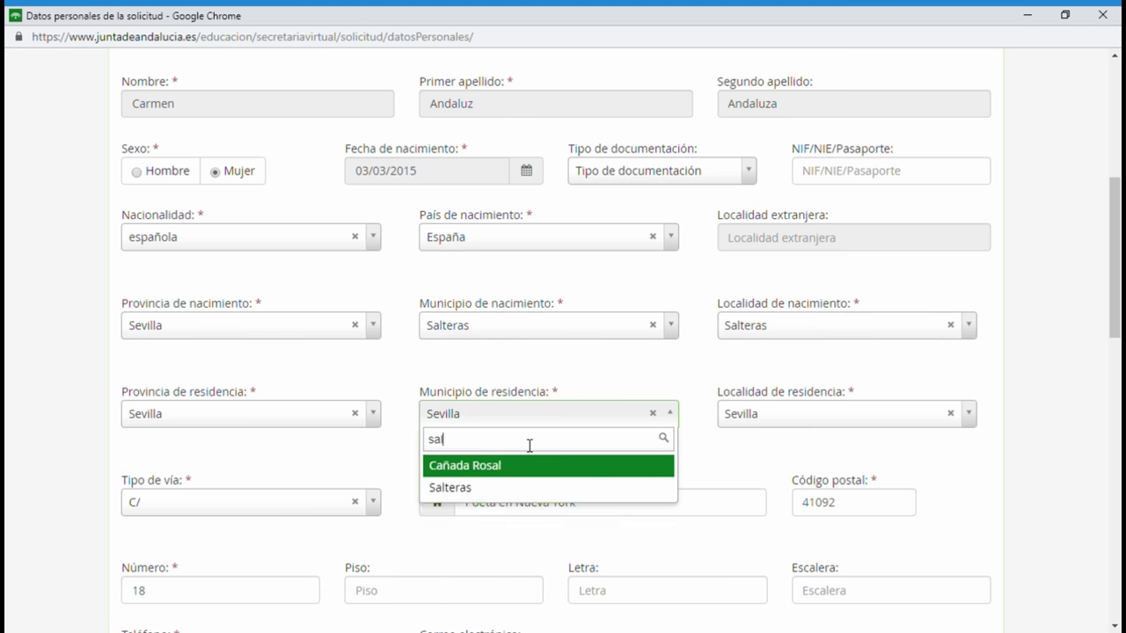
click(469, 465)
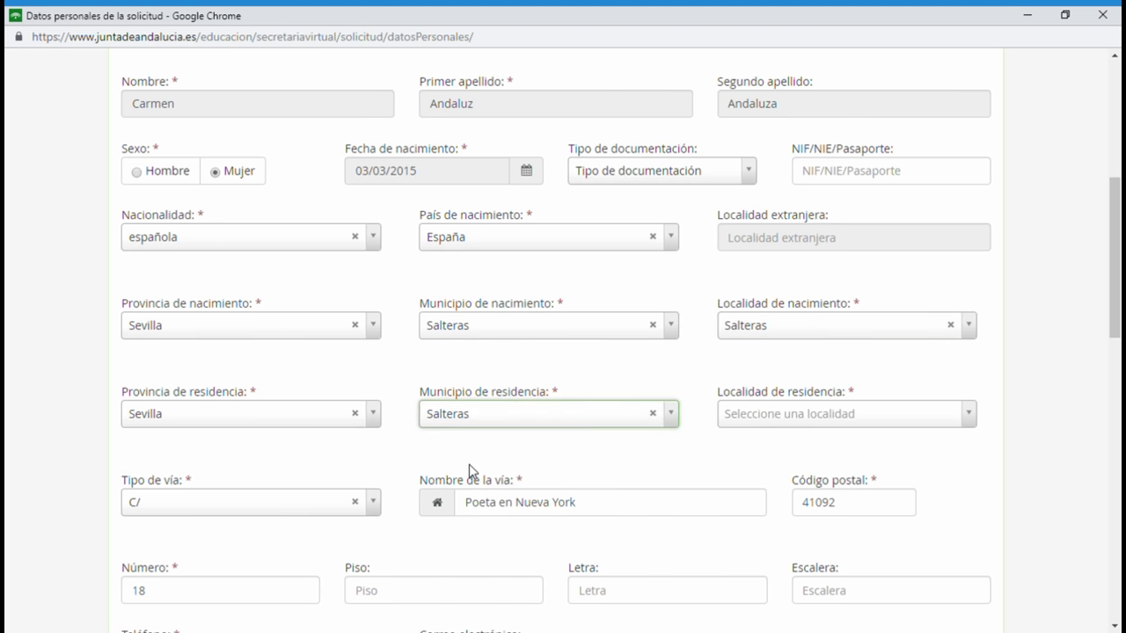
click(746, 417)
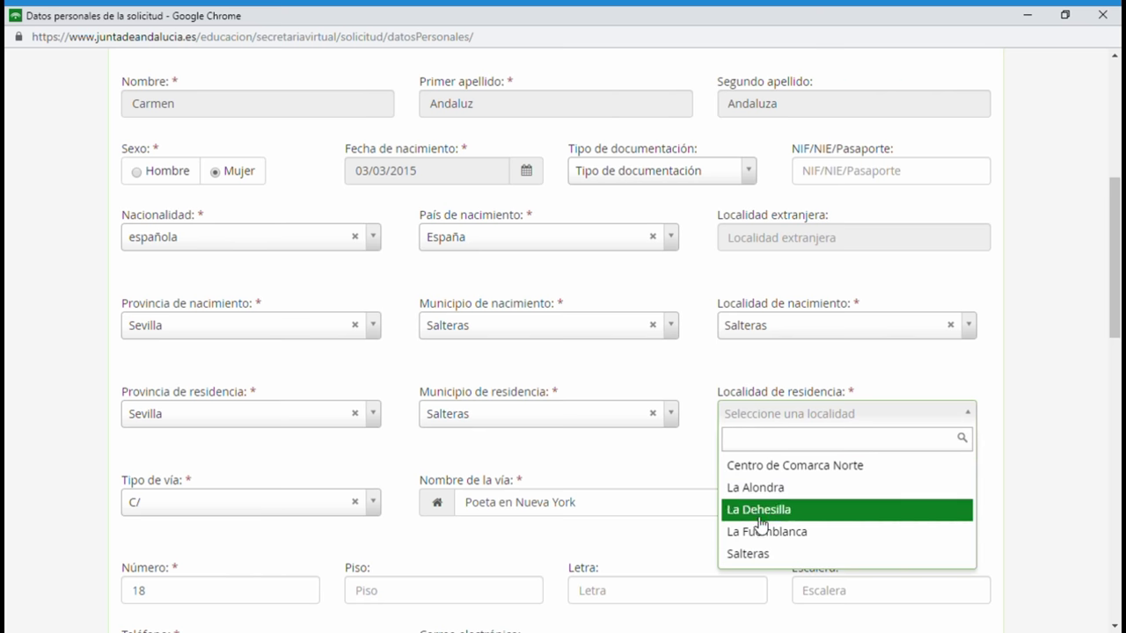
click(753, 556)
Correct the residence postal code to 41909, keeping street type C/.
scroll(569, 502, down, 2)
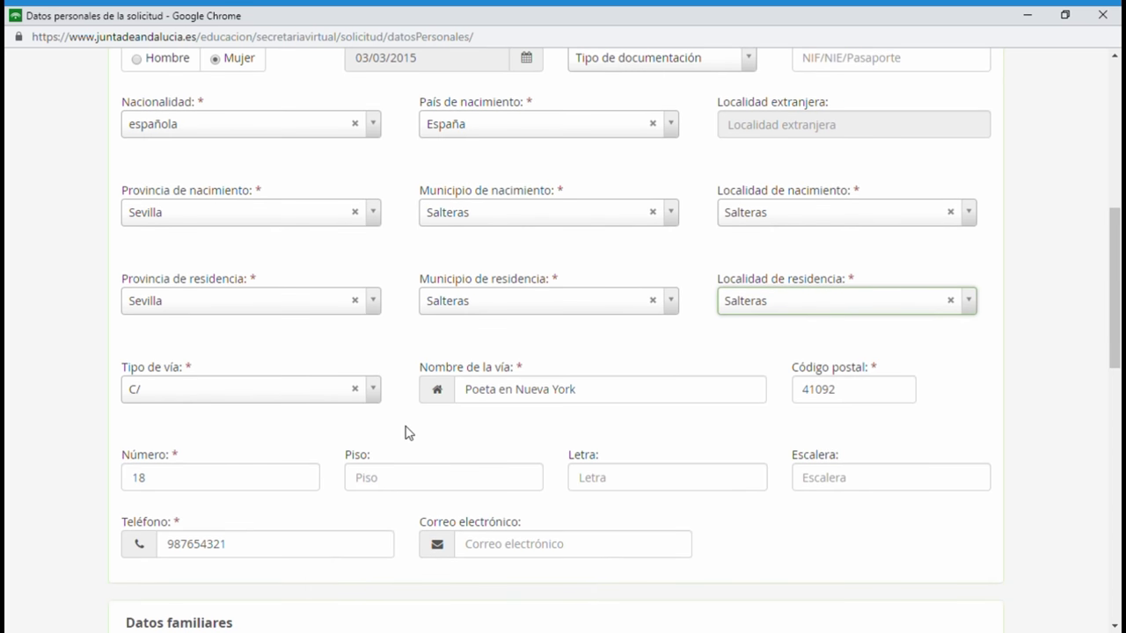
click(373, 397)
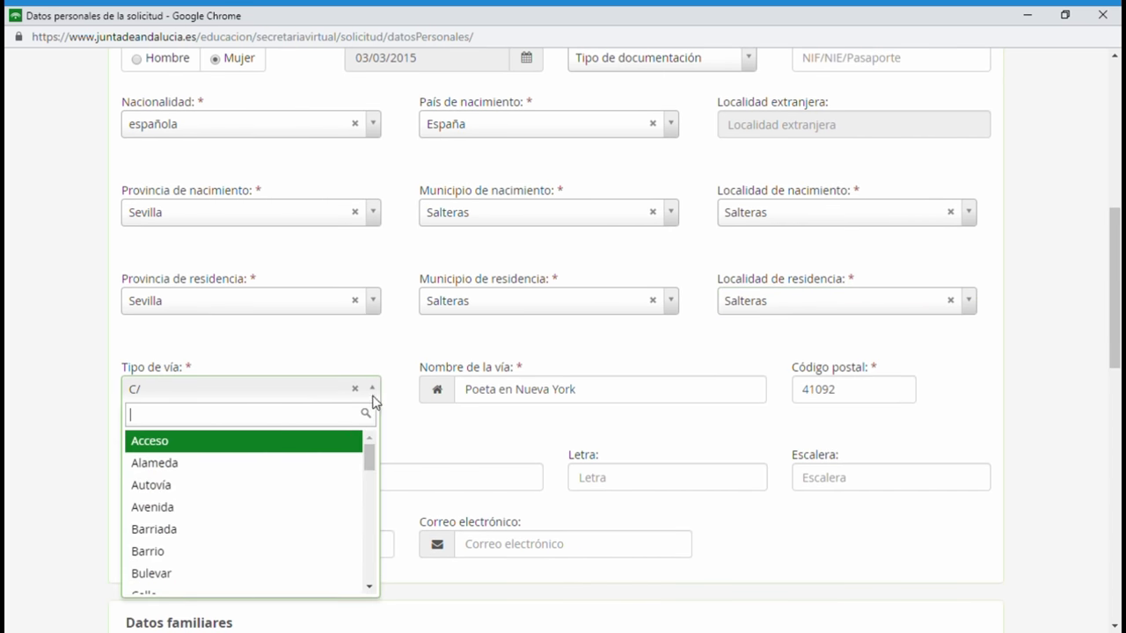
click(377, 398)
drag(876, 395, 816, 396)
key(BackSpace)
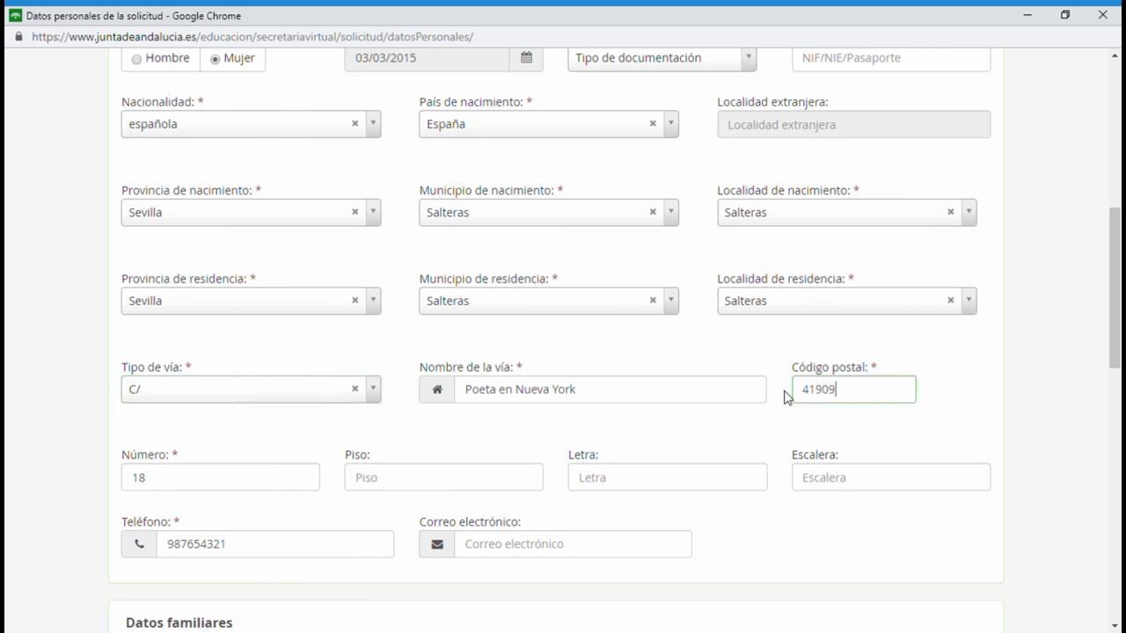
click(958, 389)
scroll(566, 478, down, 1)
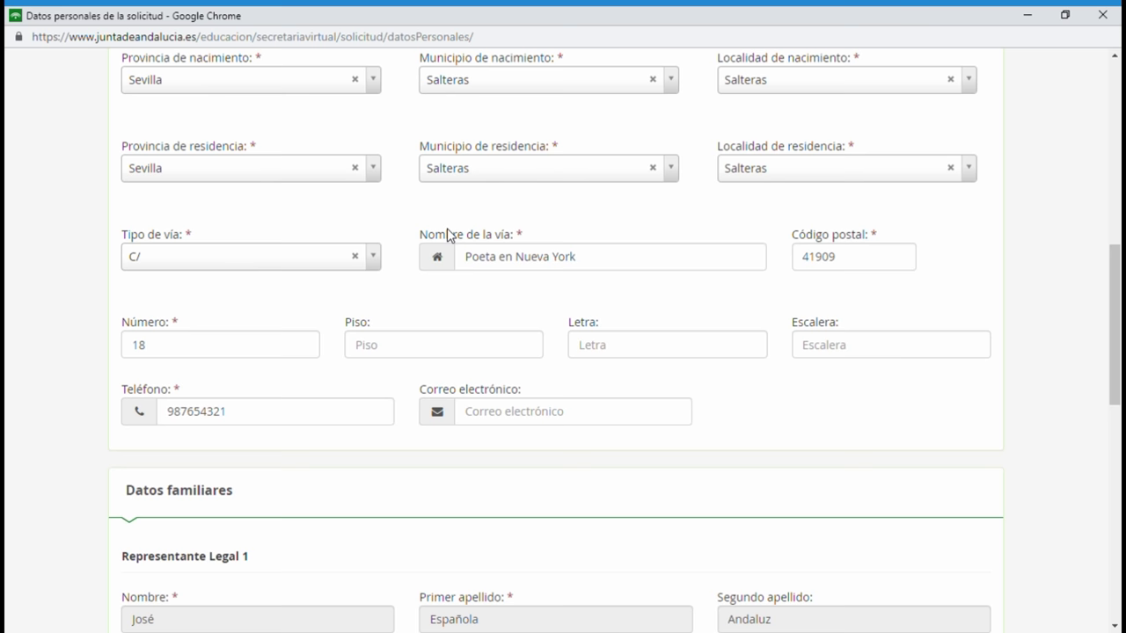
Mark Representante Legal 1 as Padre and Representante Legal 2 as Madre, leave custody unset, and continue.
scroll(481, 492, down, 5)
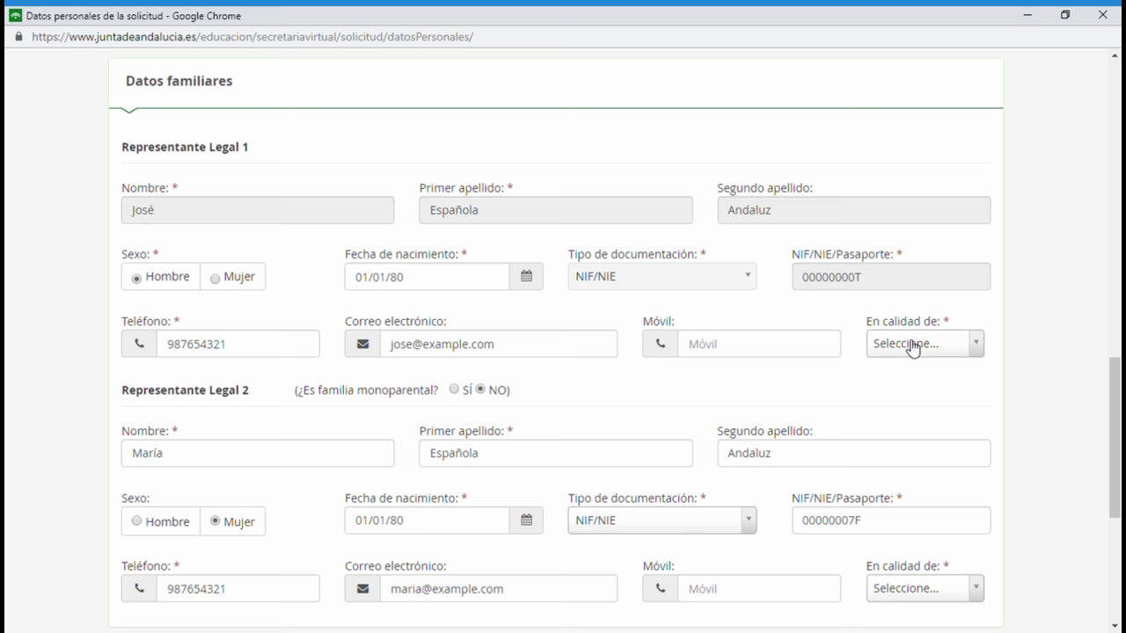
click(965, 350)
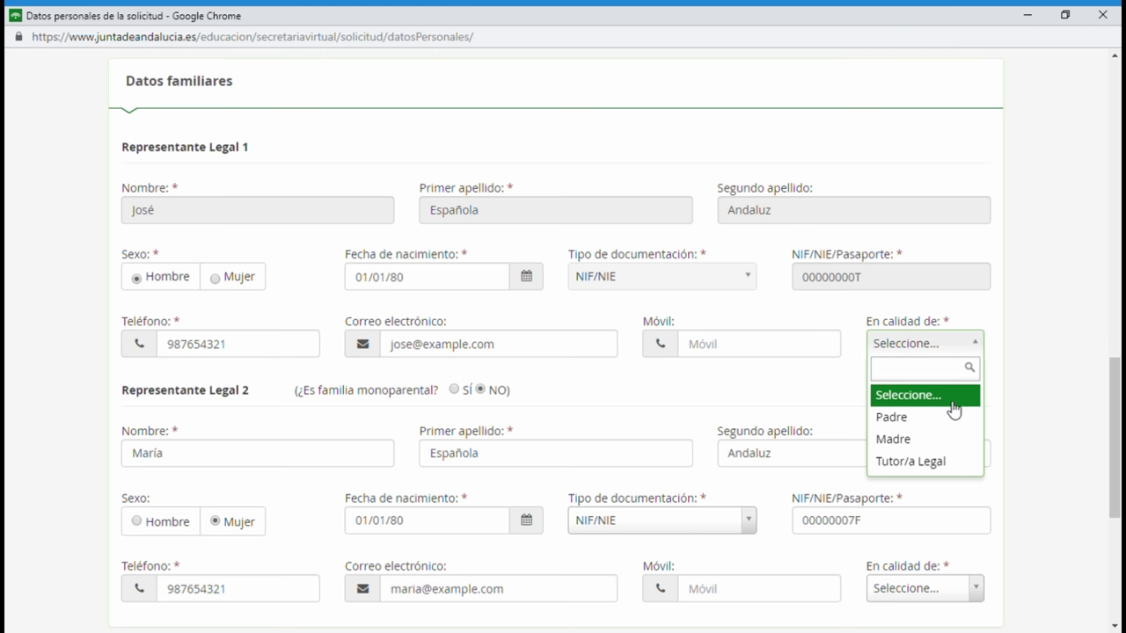
click(904, 422)
scroll(908, 434, down, 2)
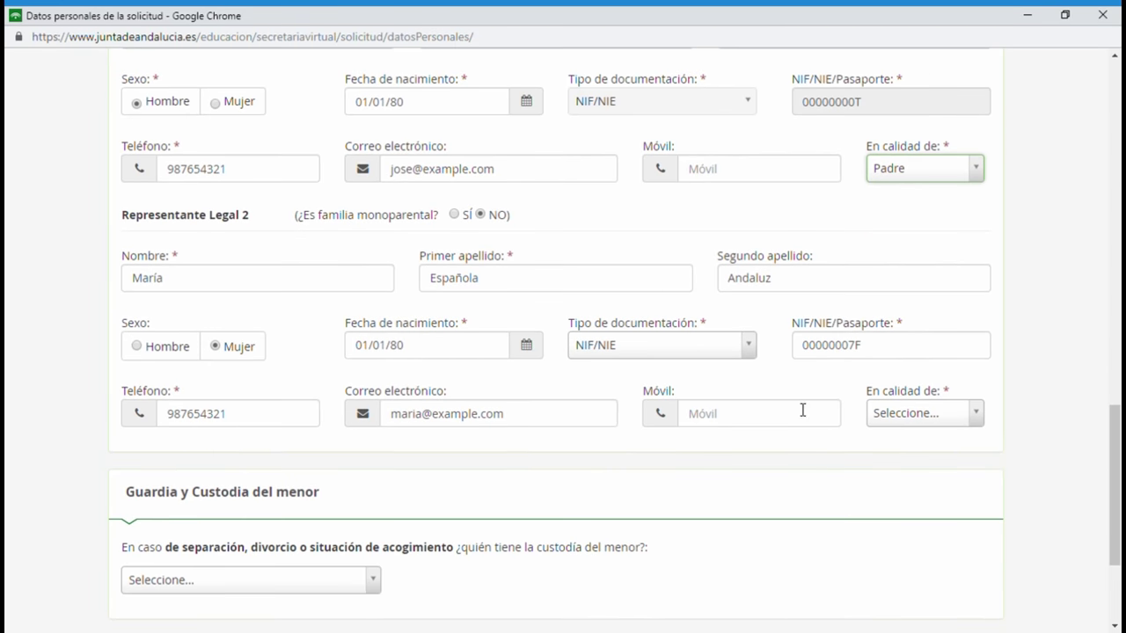
click(919, 419)
click(897, 508)
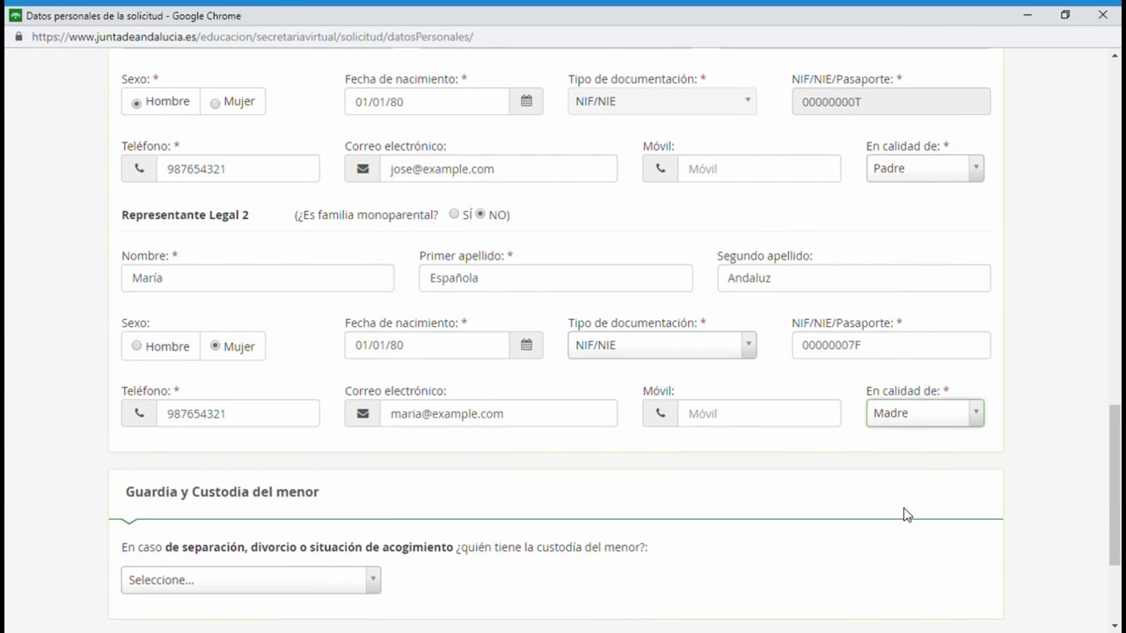
scroll(680, 435, down, 3)
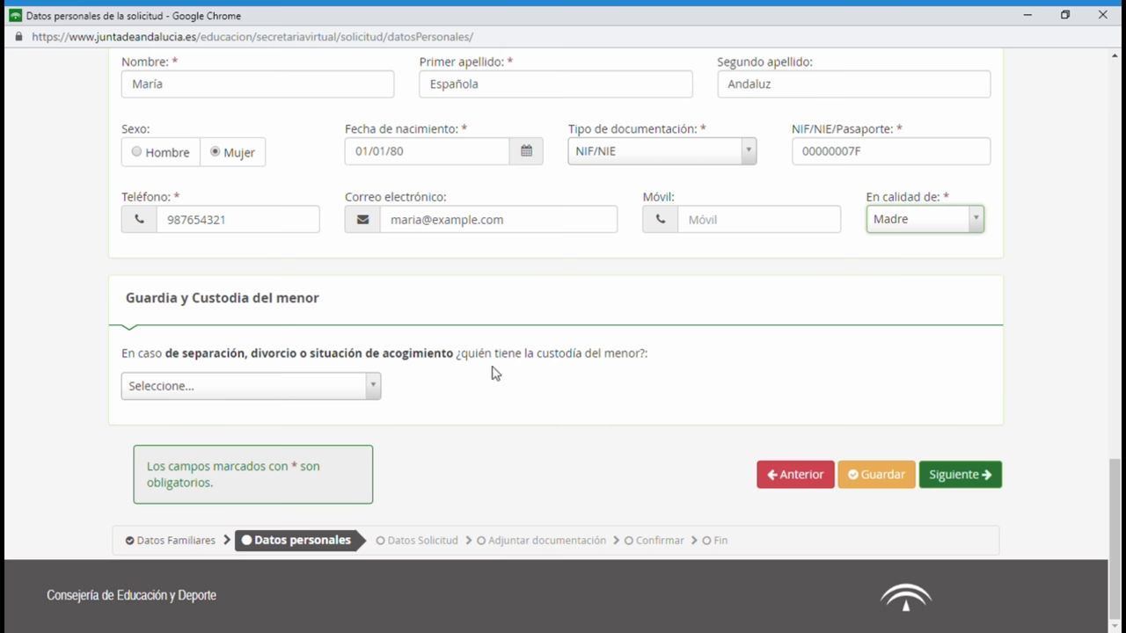
click(374, 390)
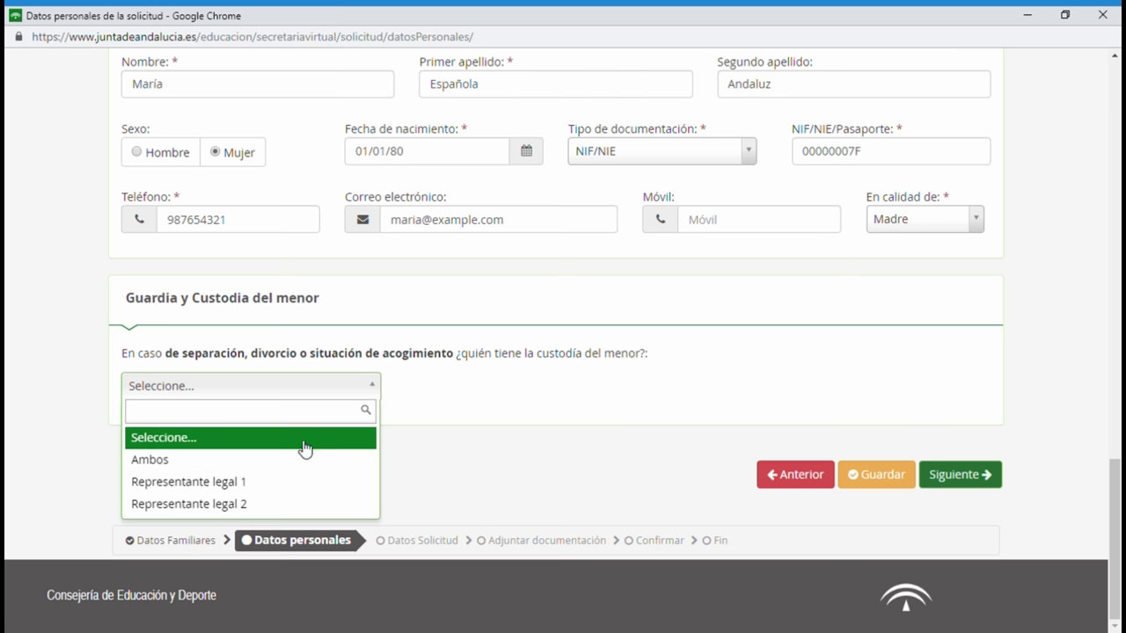
click(483, 409)
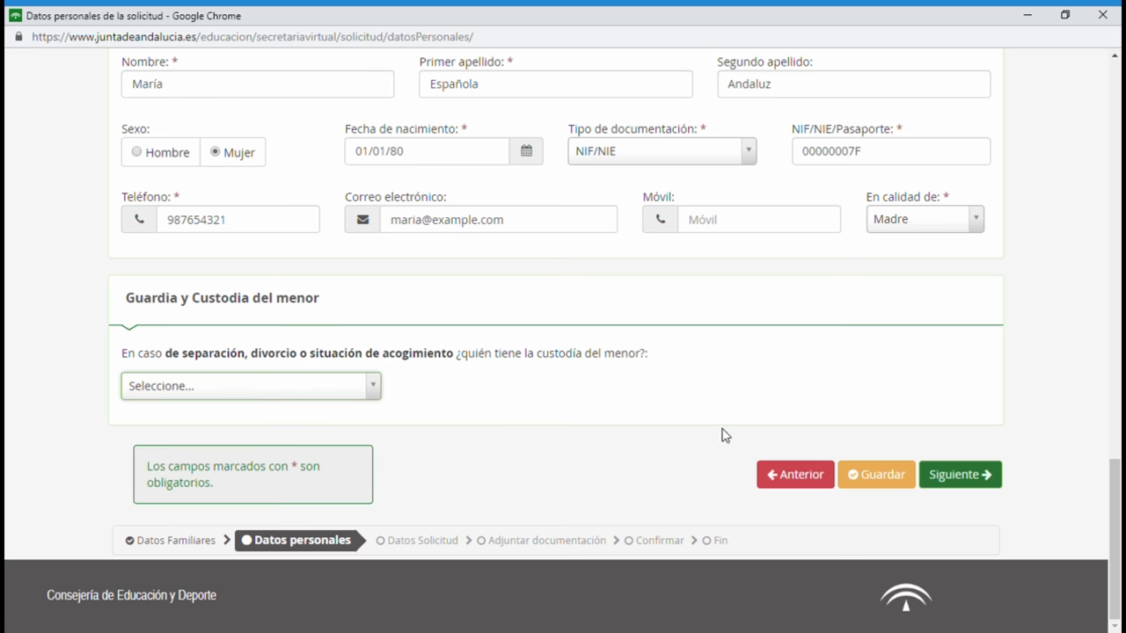
click(958, 474)
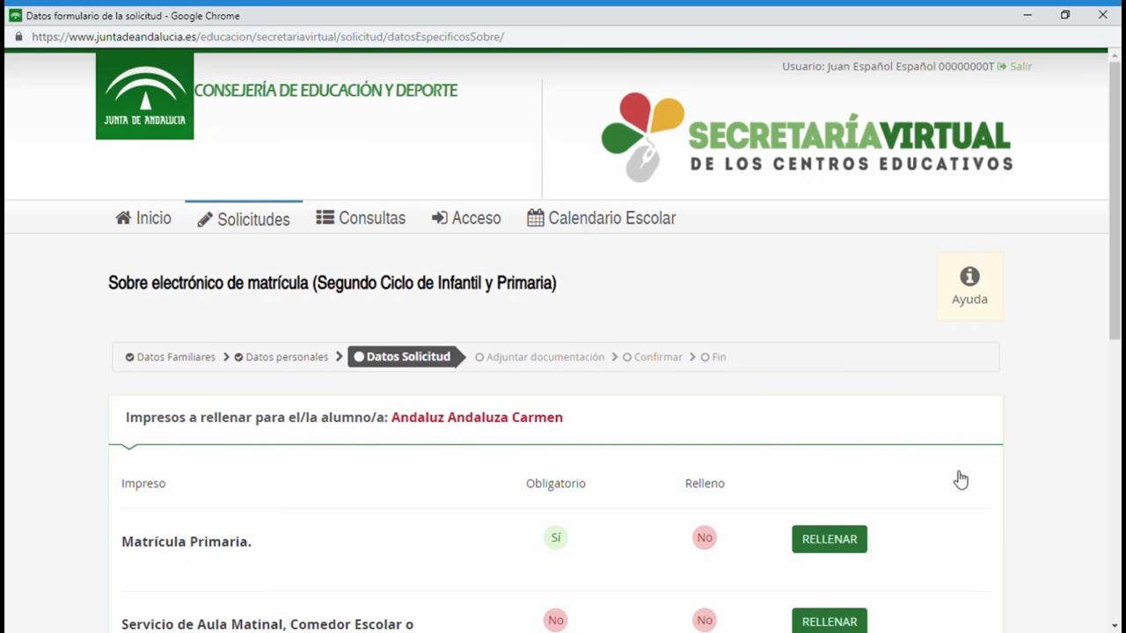
Open the Matrícula Primaria form from the forms list with RELLENAR.
scroll(779, 444, down, 2)
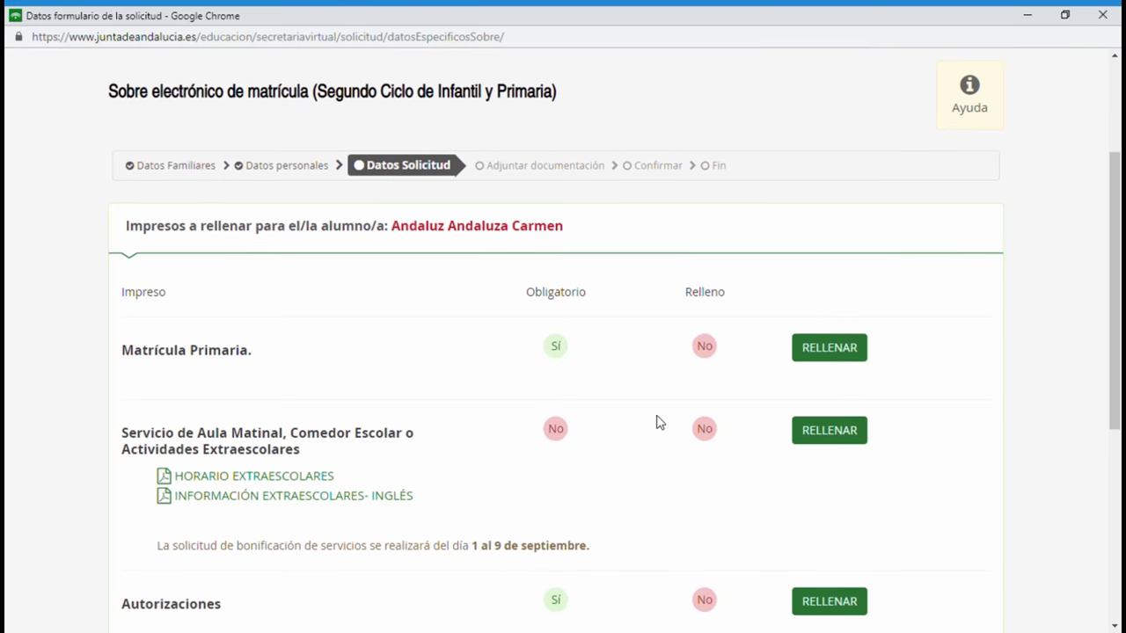
scroll(360, 322, down, 1)
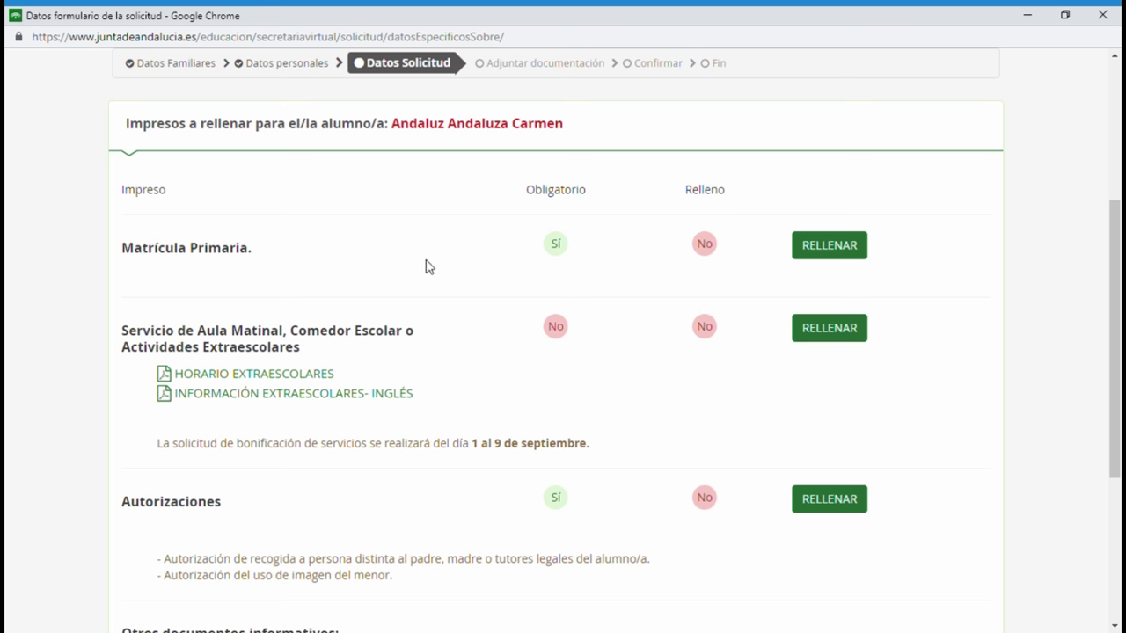
scroll(391, 339, down, 1)
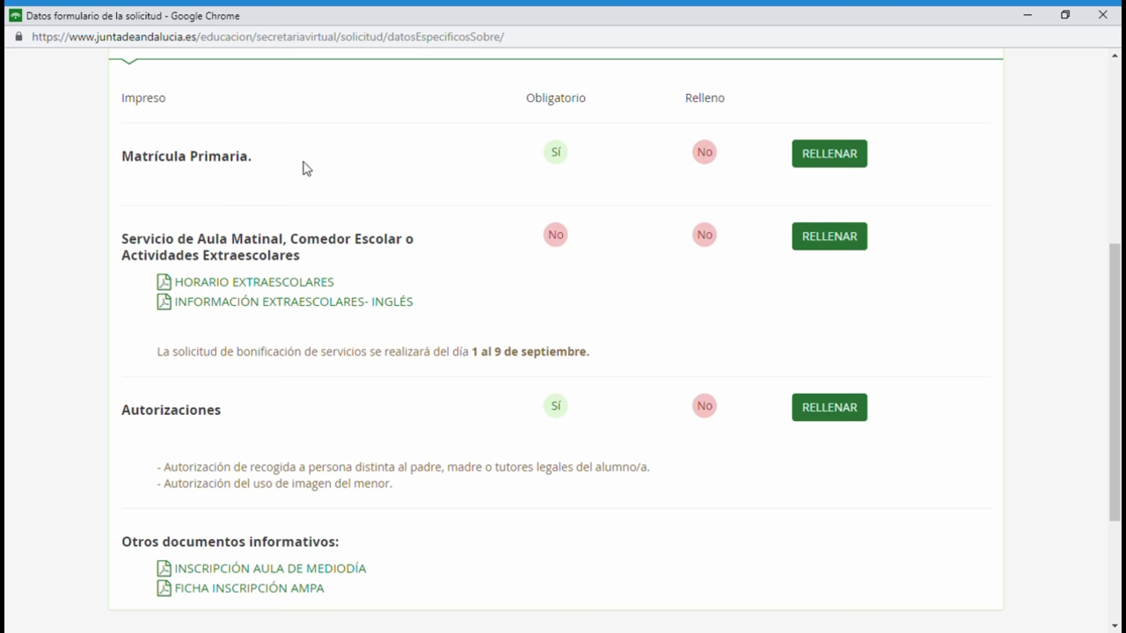
click(832, 164)
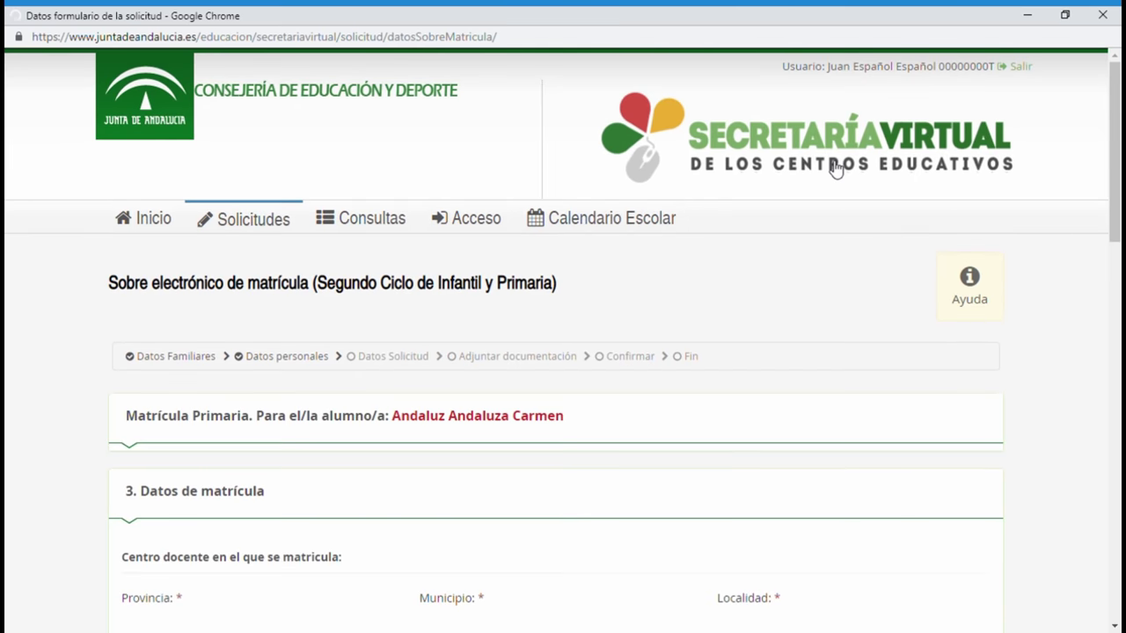
Choose Valores sociales y cívicos in the Religión y alternativas dropdown.
scroll(487, 304, down, 4)
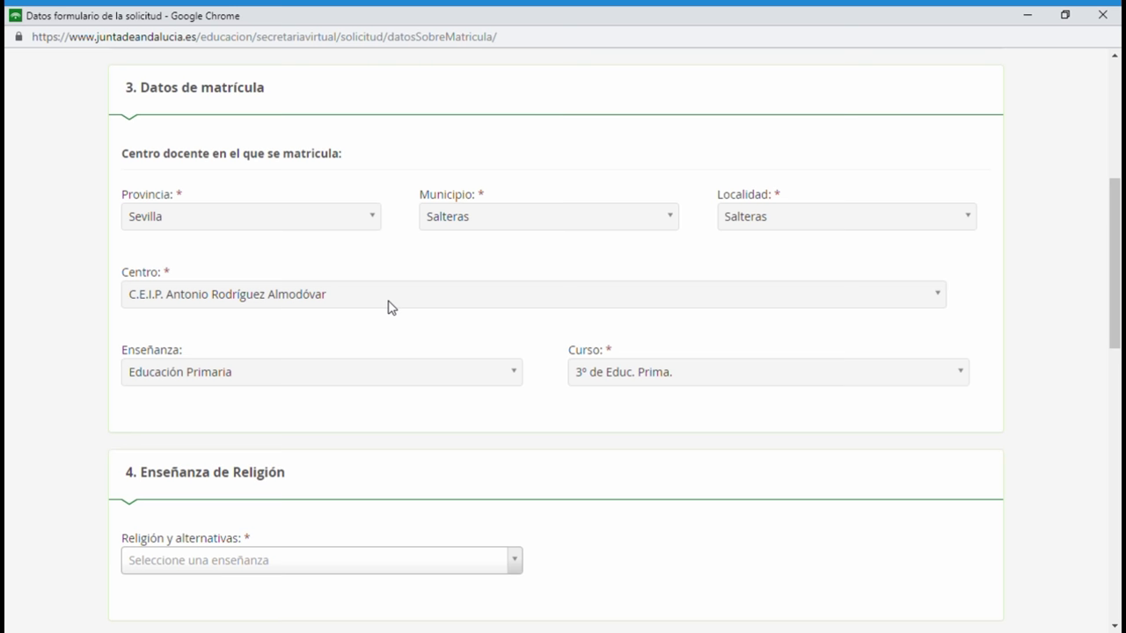
scroll(391, 306, down, 1)
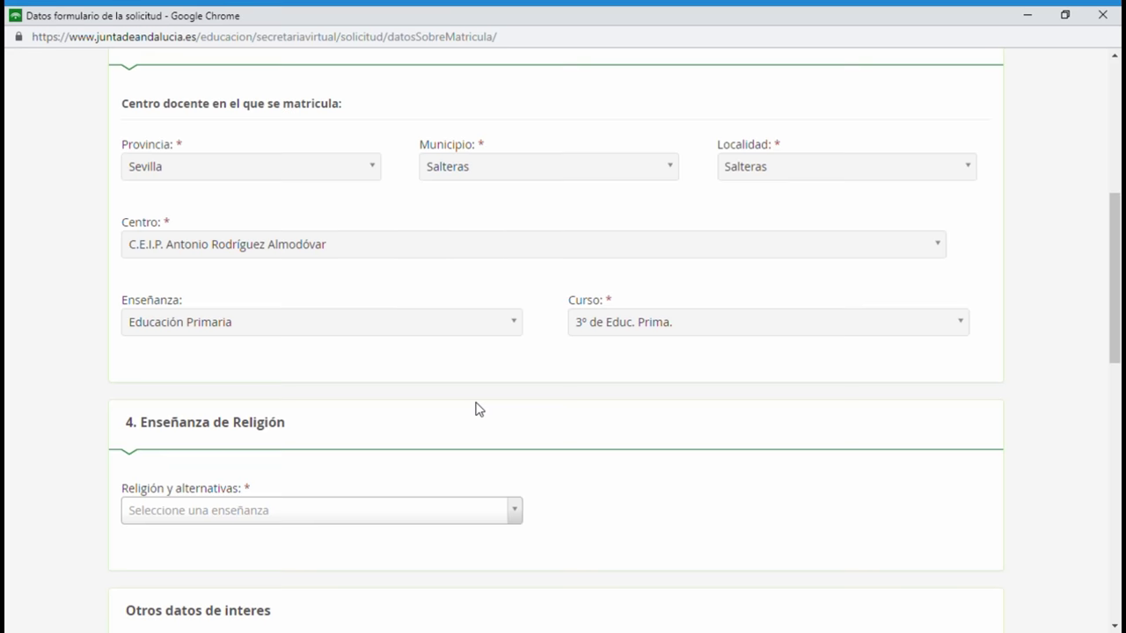
scroll(476, 409, down, 3)
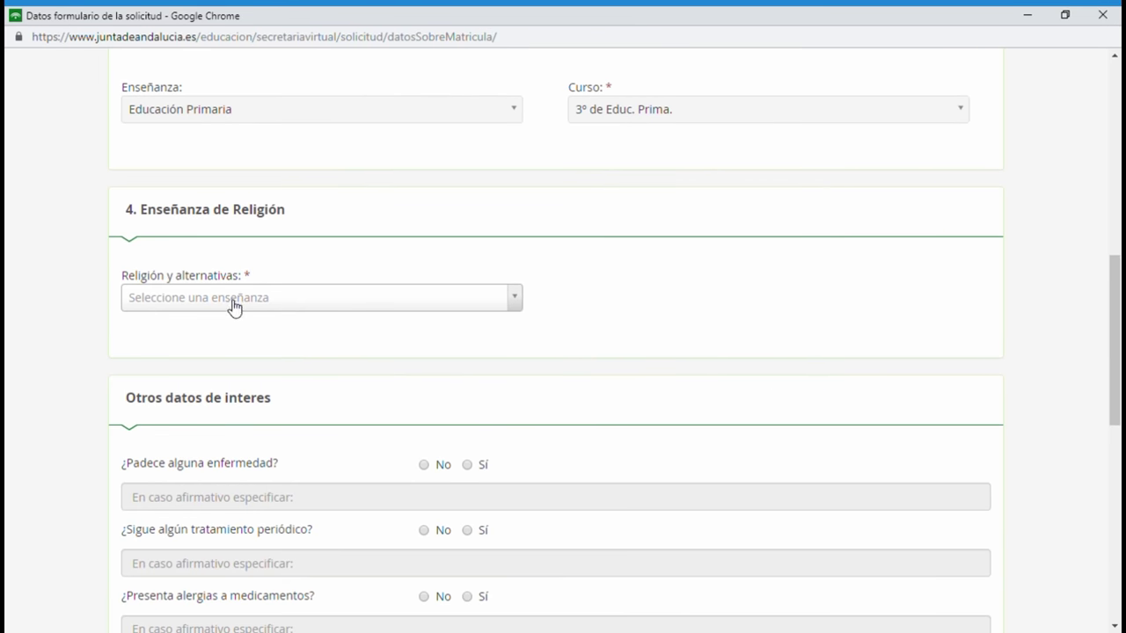
click(234, 299)
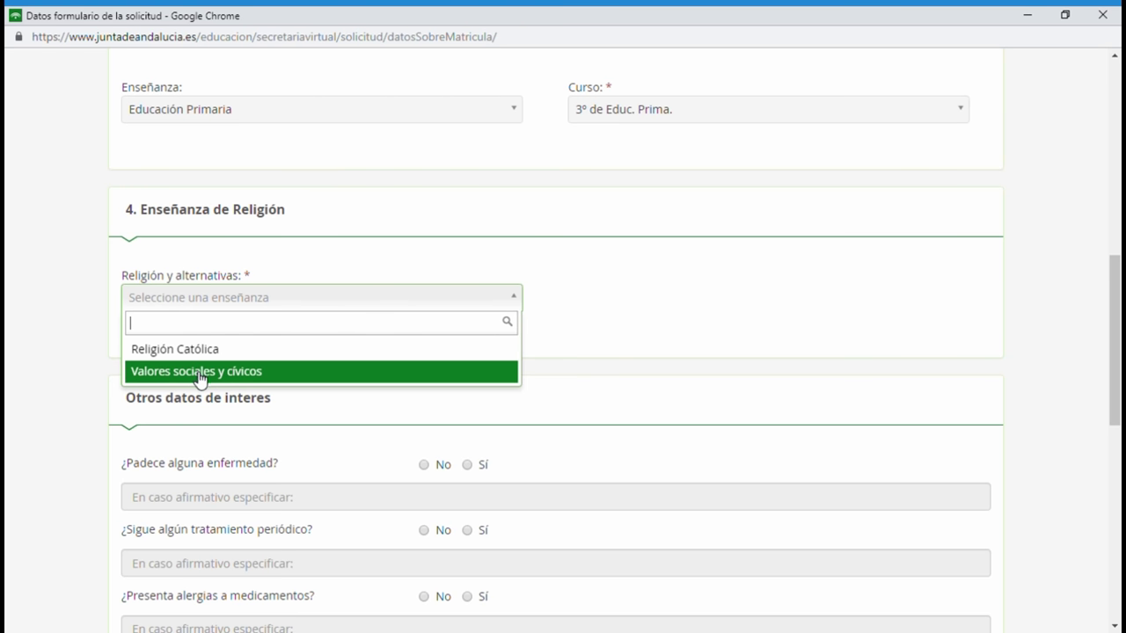
click(201, 373)
scroll(395, 372, down, 2)
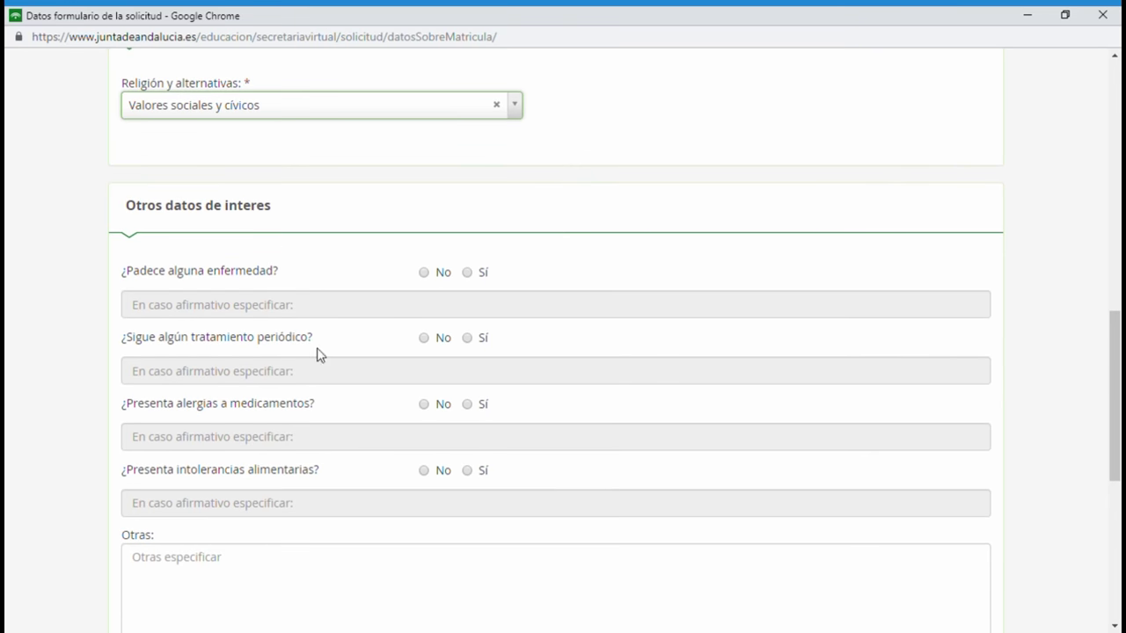
scroll(319, 354, down, 1)
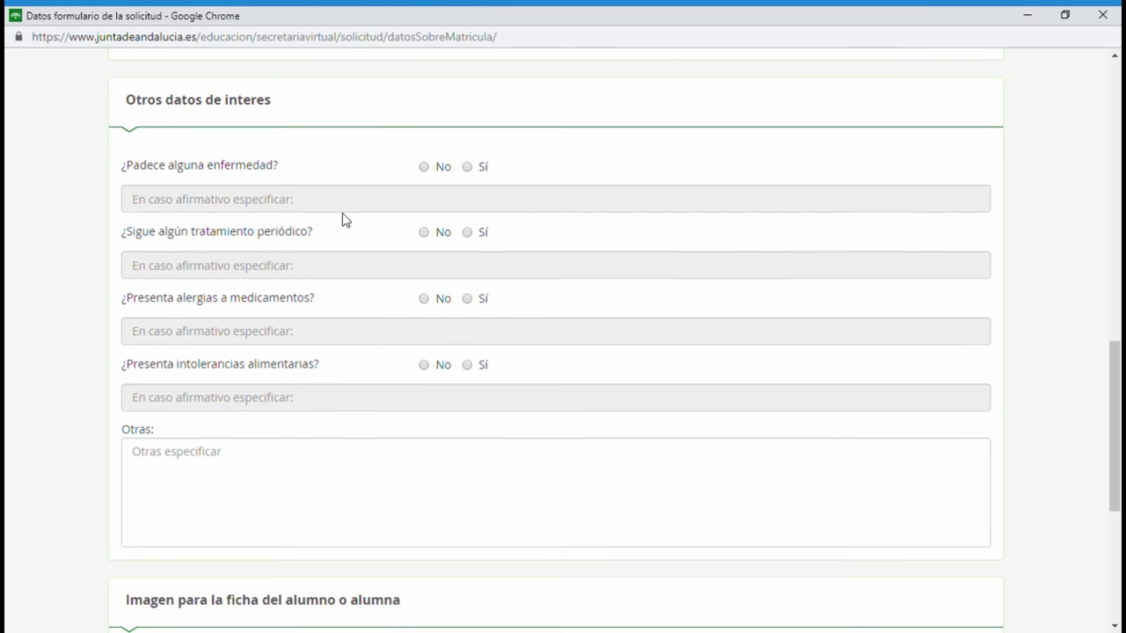
Answer No to illness, periodic treatment and medication allergies, and Sí to food intolerance, specifying Celíaca.
click(423, 167)
click(424, 299)
click(467, 366)
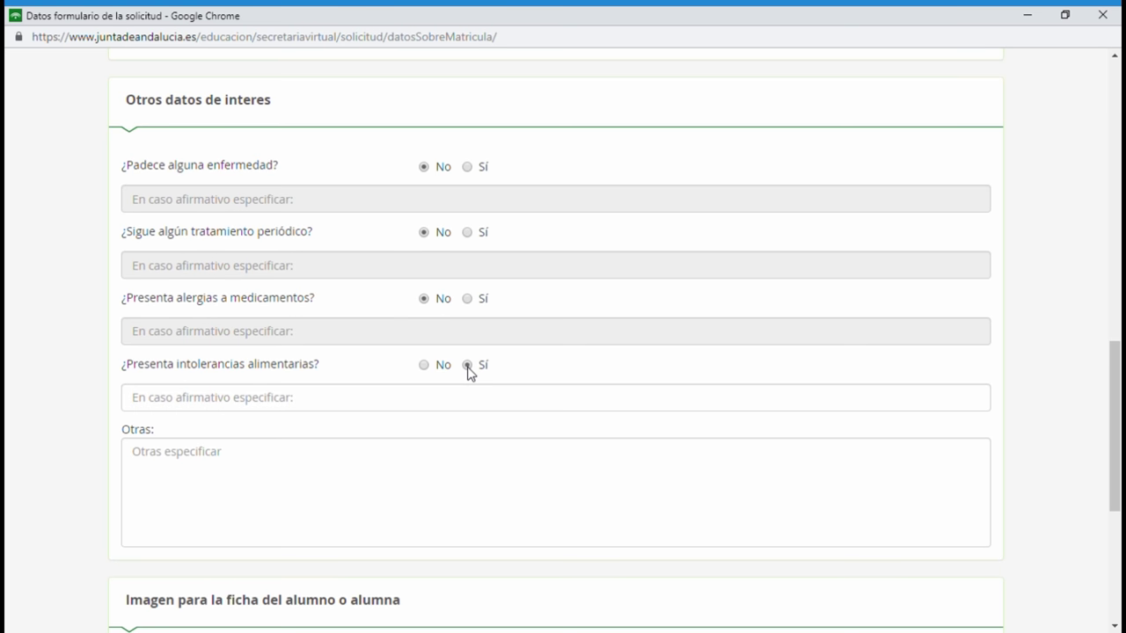
click(357, 401)
text(Celíaca)
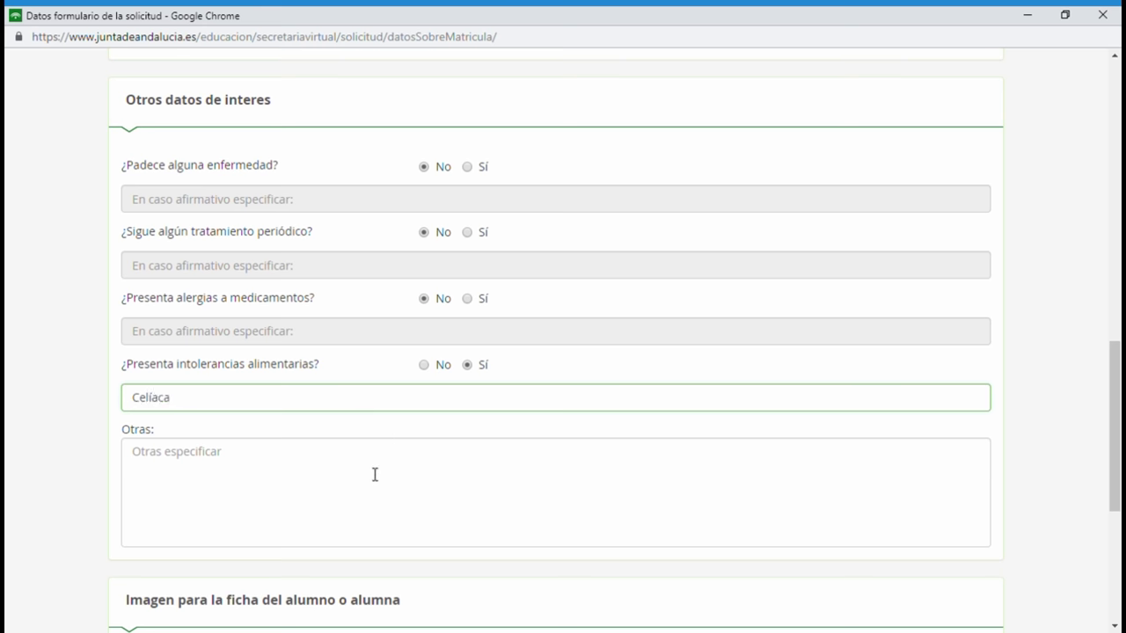
scroll(375, 475, down, 2)
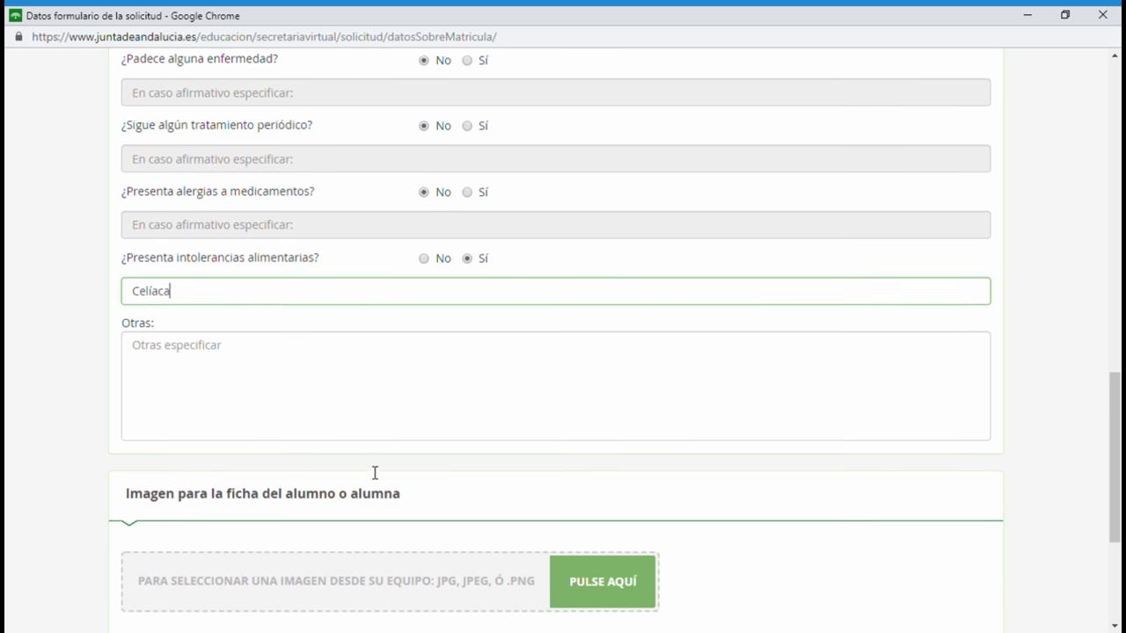
click(184, 349)
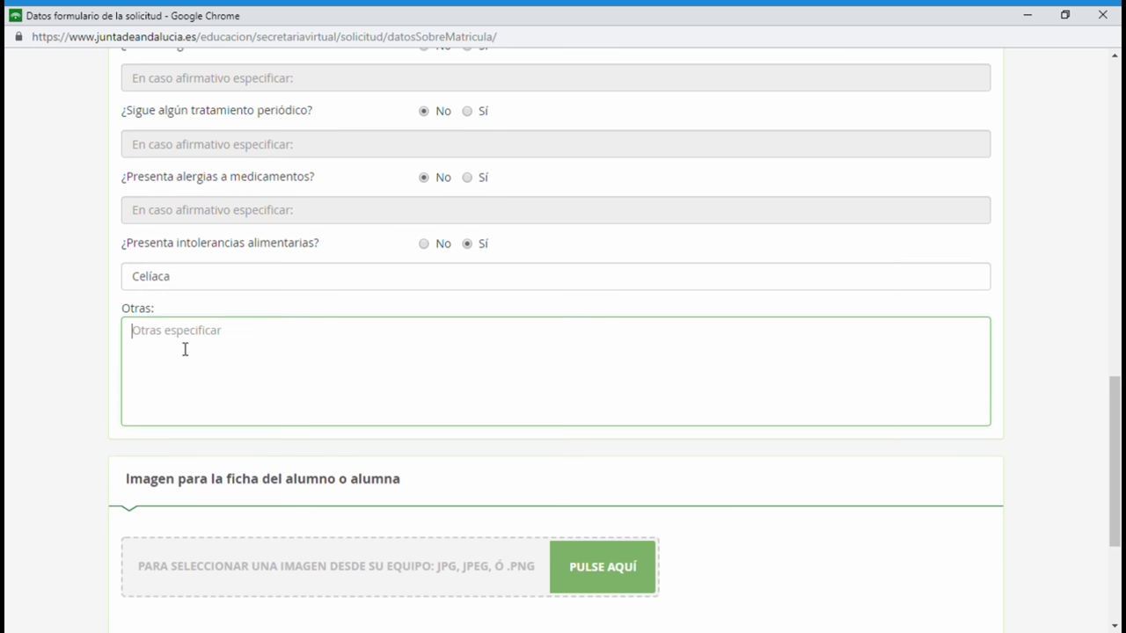
scroll(184, 350, up, 3)
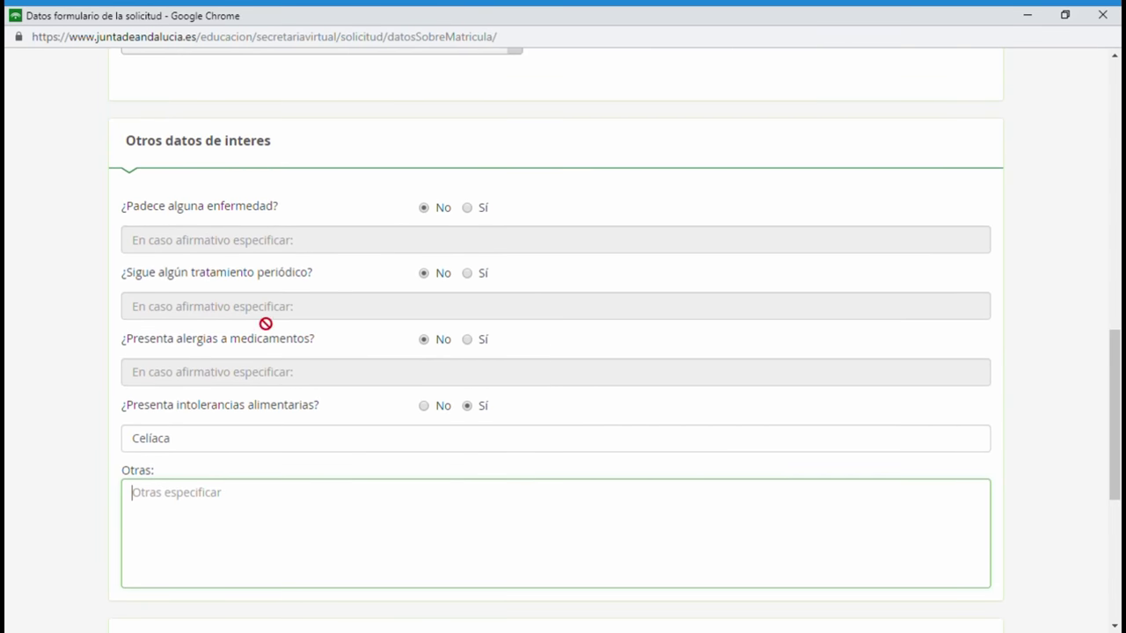
scroll(249, 379, down, 6)
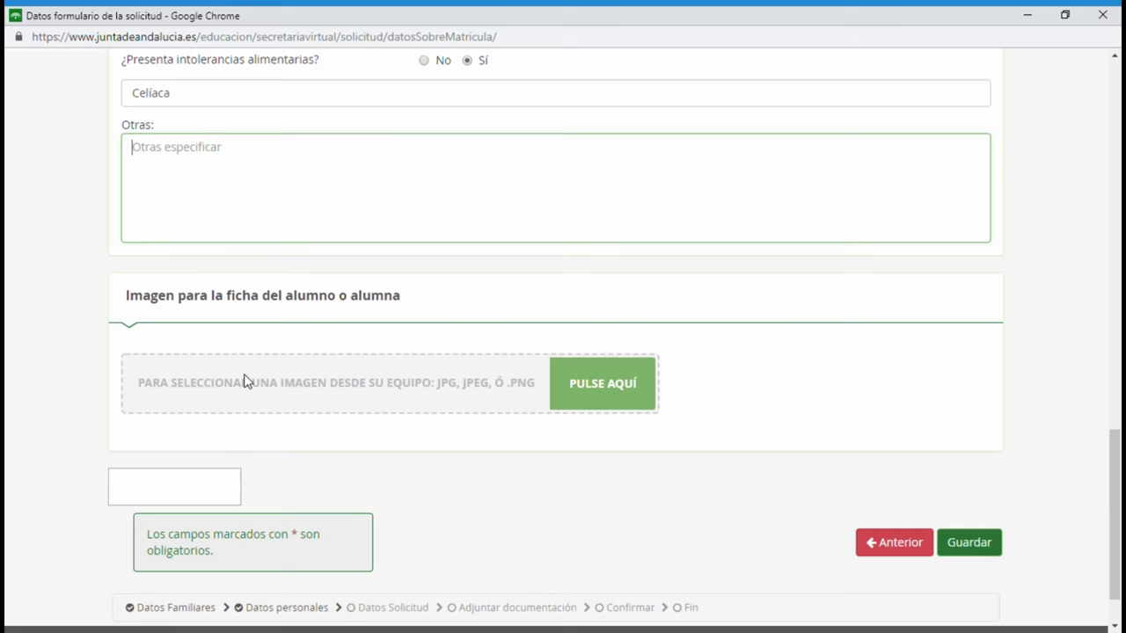
scroll(245, 381, down, 1)
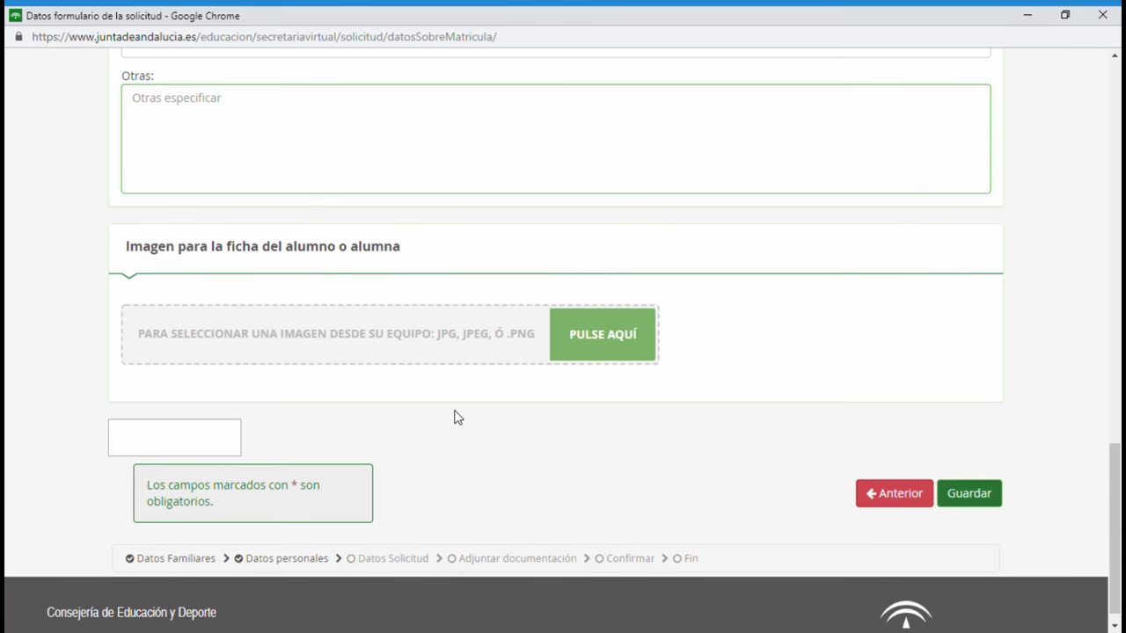
Upload the student photo, adjust its crop frame and save the photo.
click(599, 346)
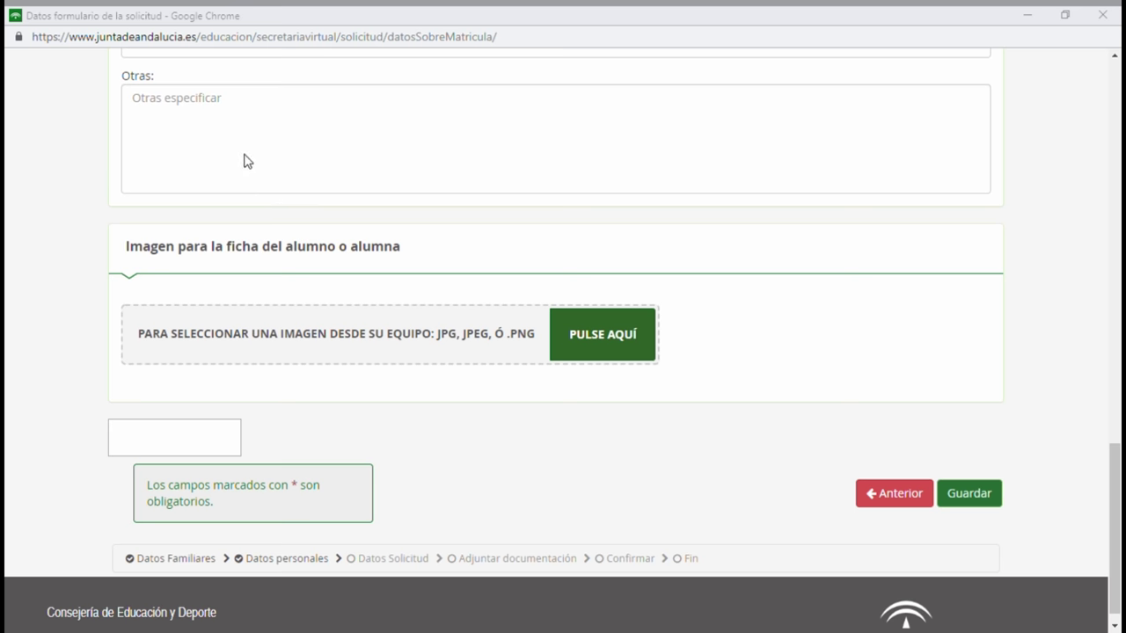
key(Return)
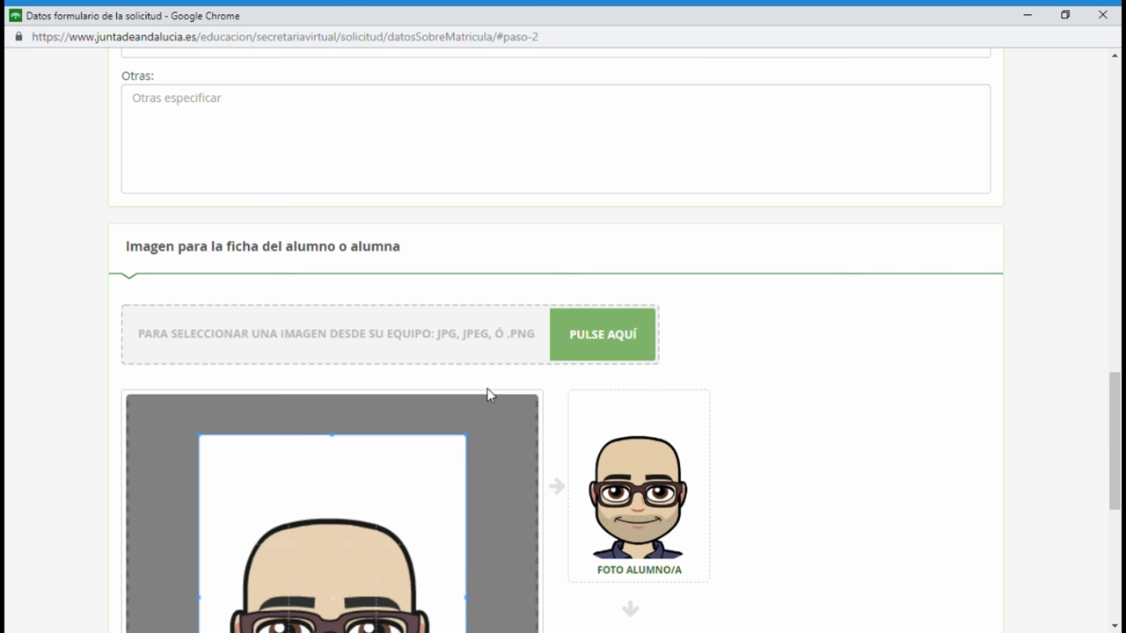
scroll(877, 423, down, 5)
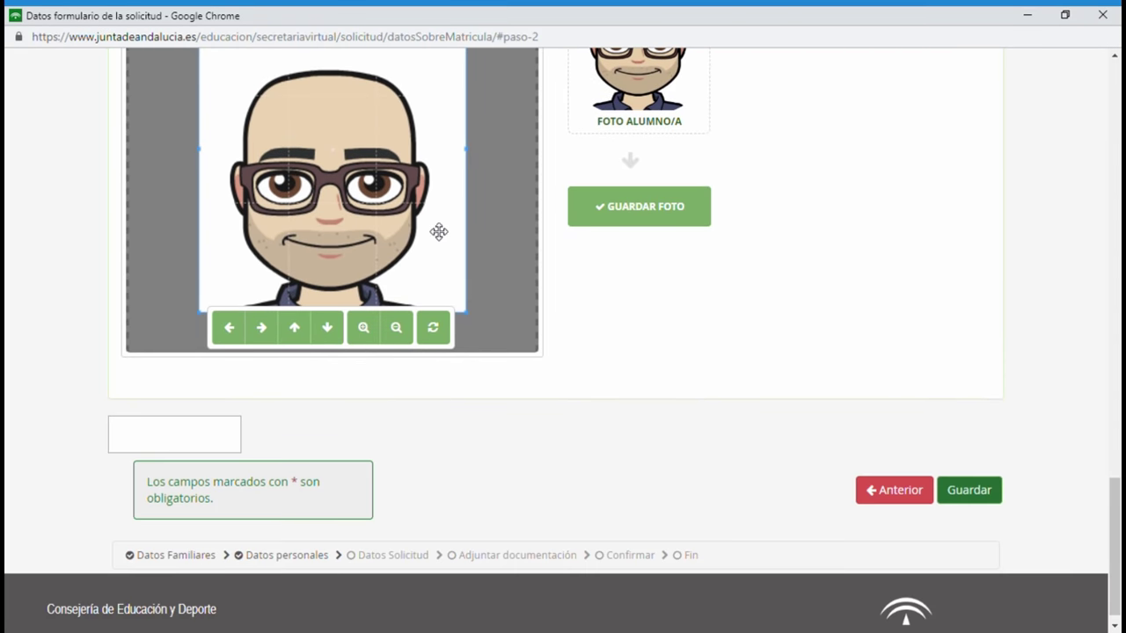
scroll(544, 261, up, 3)
scroll(425, 243, down, 3)
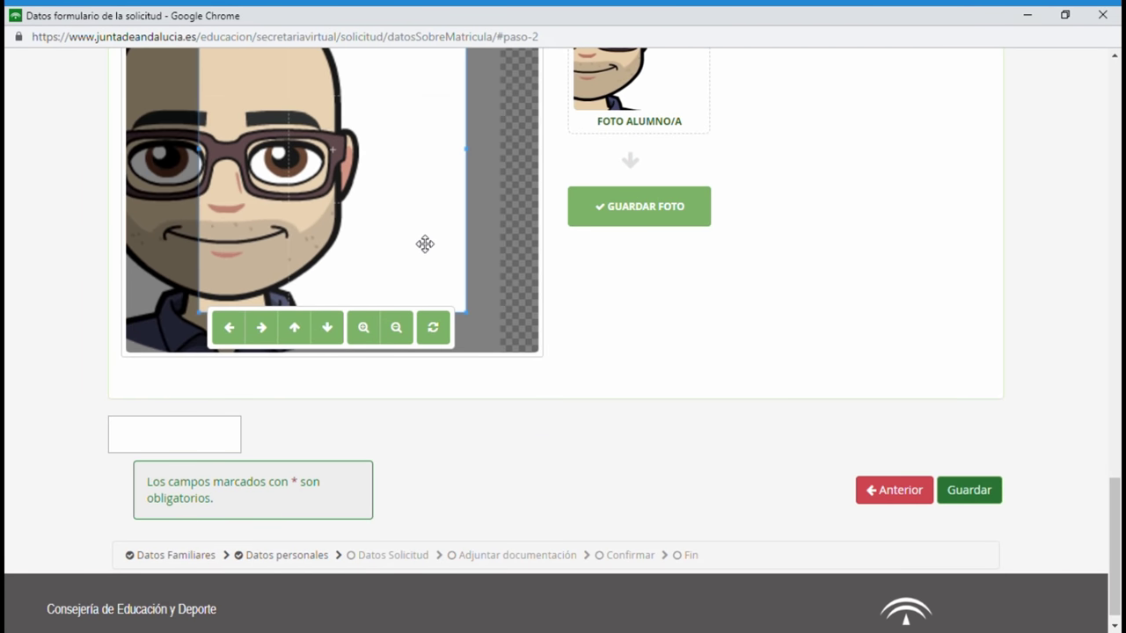
scroll(425, 244, down, 2)
scroll(689, 274, up, 2)
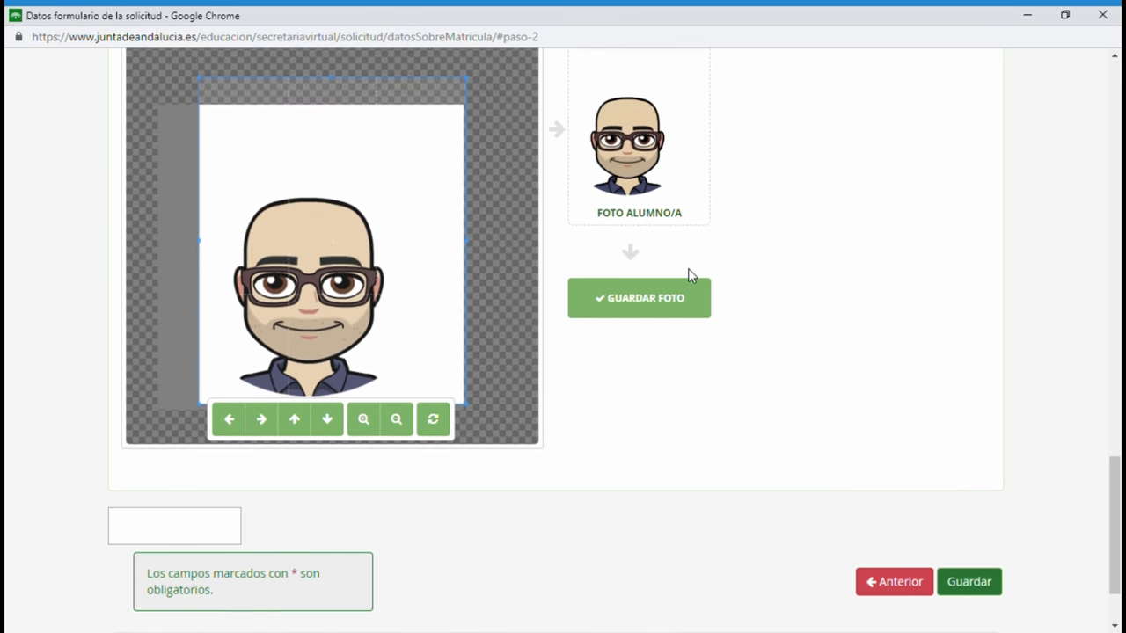
drag(389, 282, 350, 319)
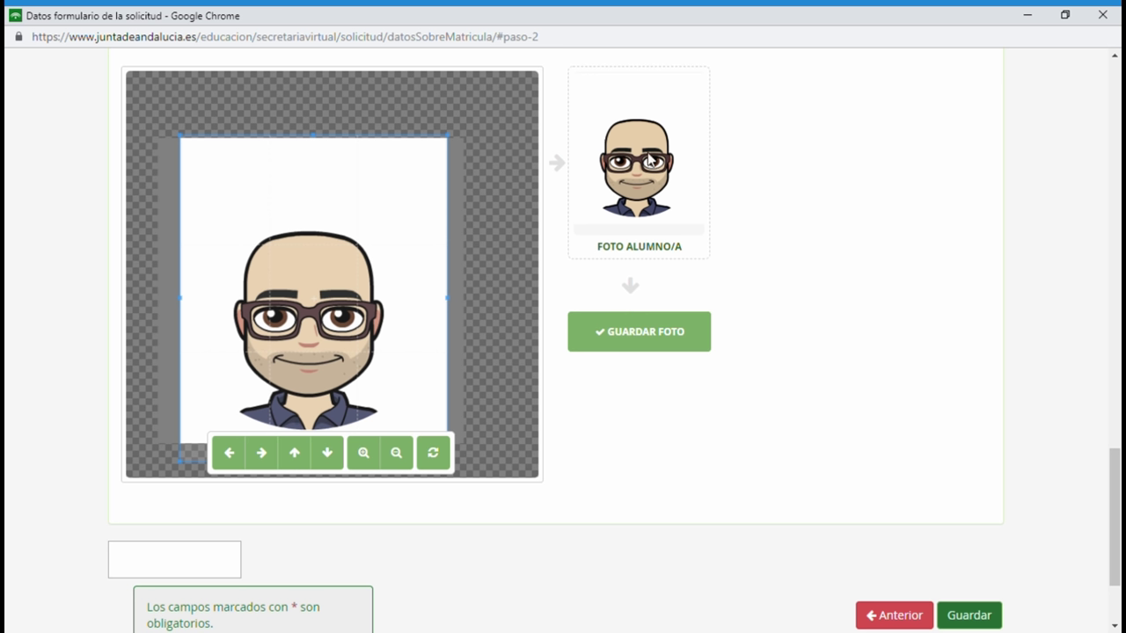
click(639, 340)
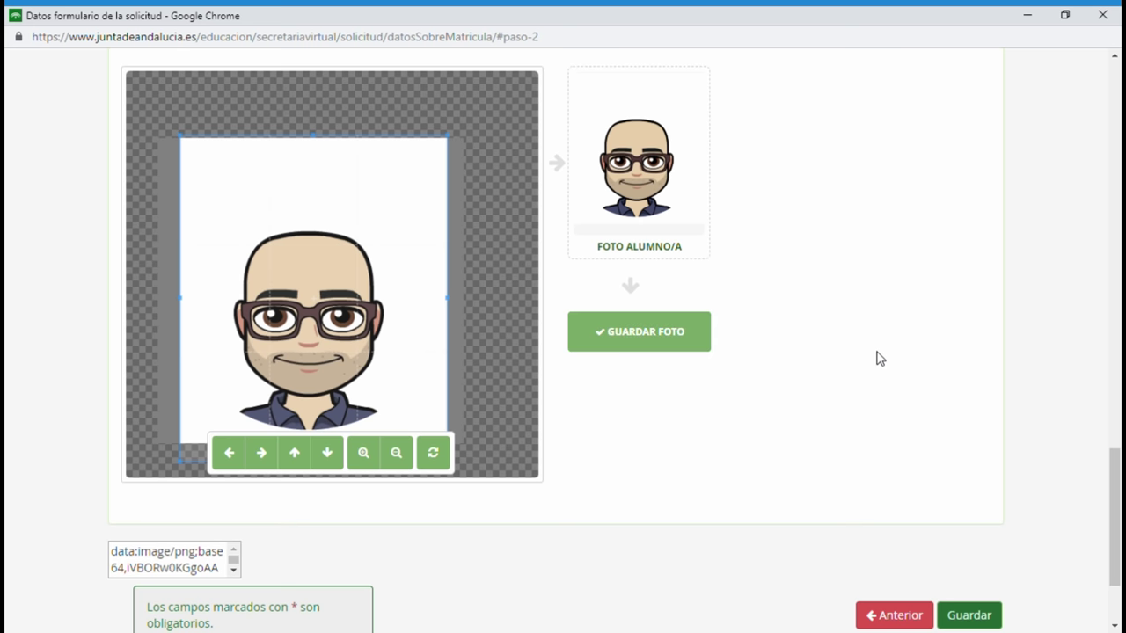
Save the completed Matrícula Primaria form with Guardar.
scroll(876, 356, down, 3)
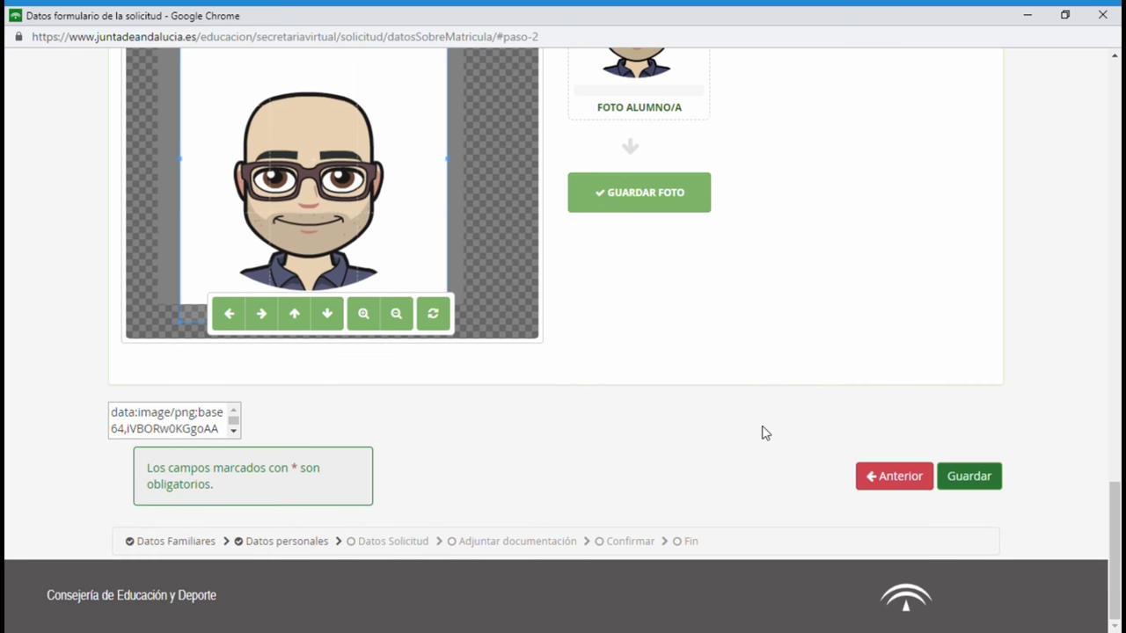
scroll(645, 311, up, 10)
scroll(472, 259, up, 3)
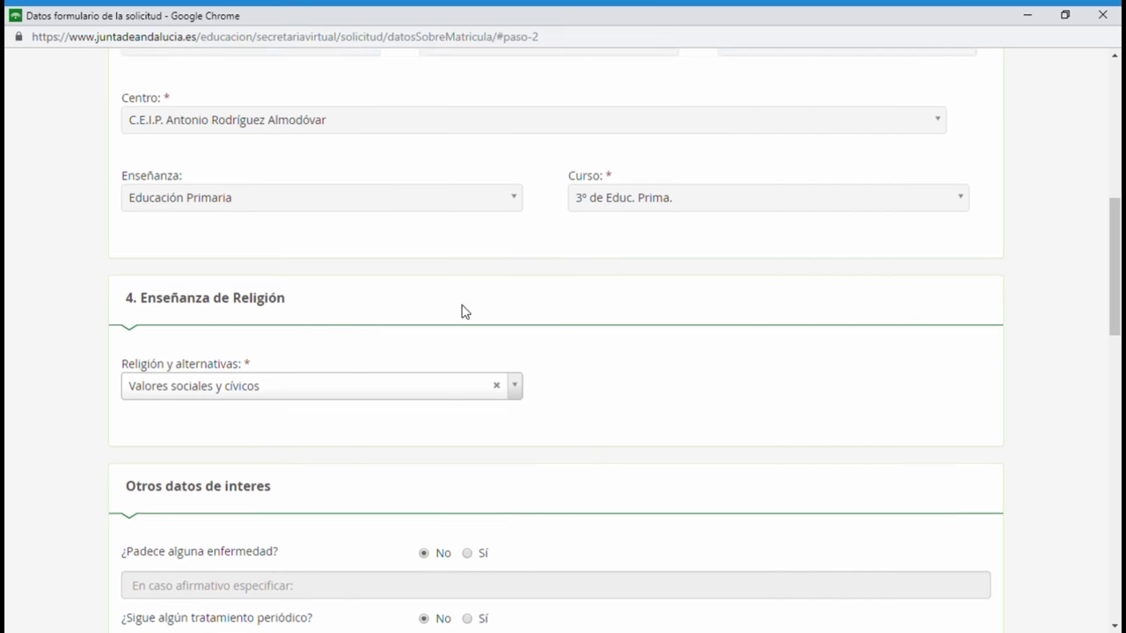
scroll(522, 413, down, 13)
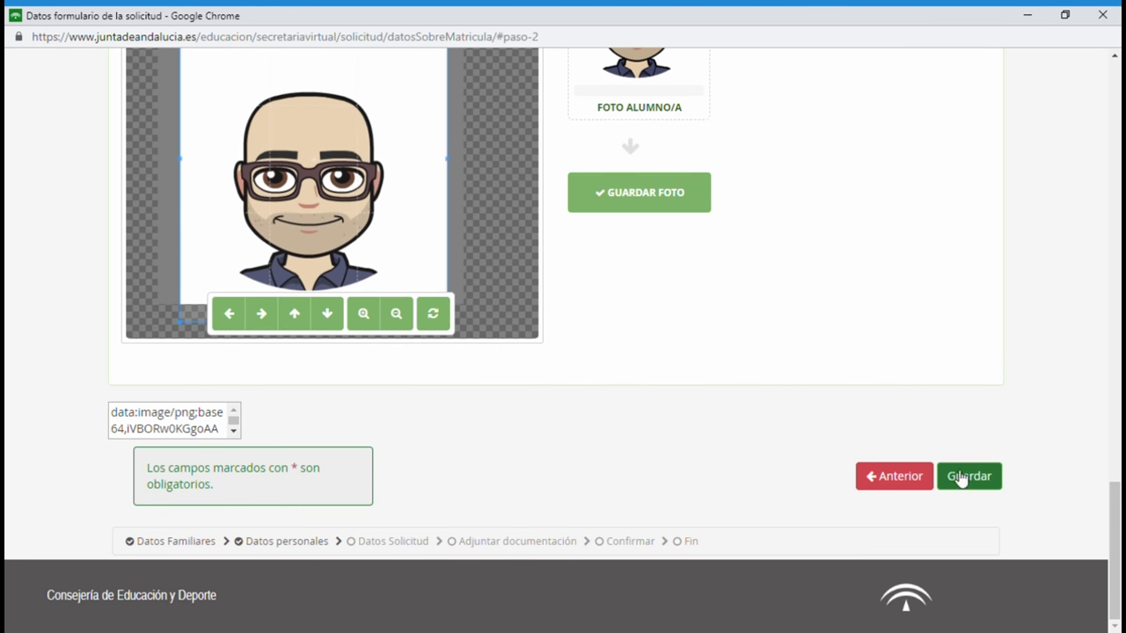
click(969, 485)
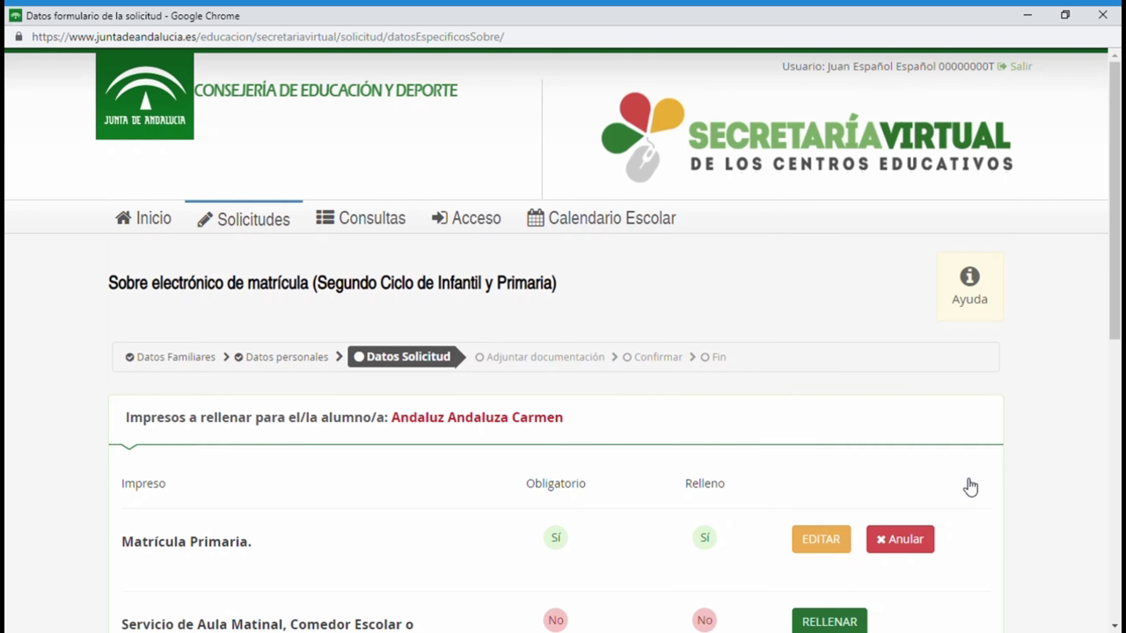
Open the Servicio de Aula Matinal, Comedor Escolar o Actividades Extraescolares form with RELLENAR.
scroll(970, 487, down, 1)
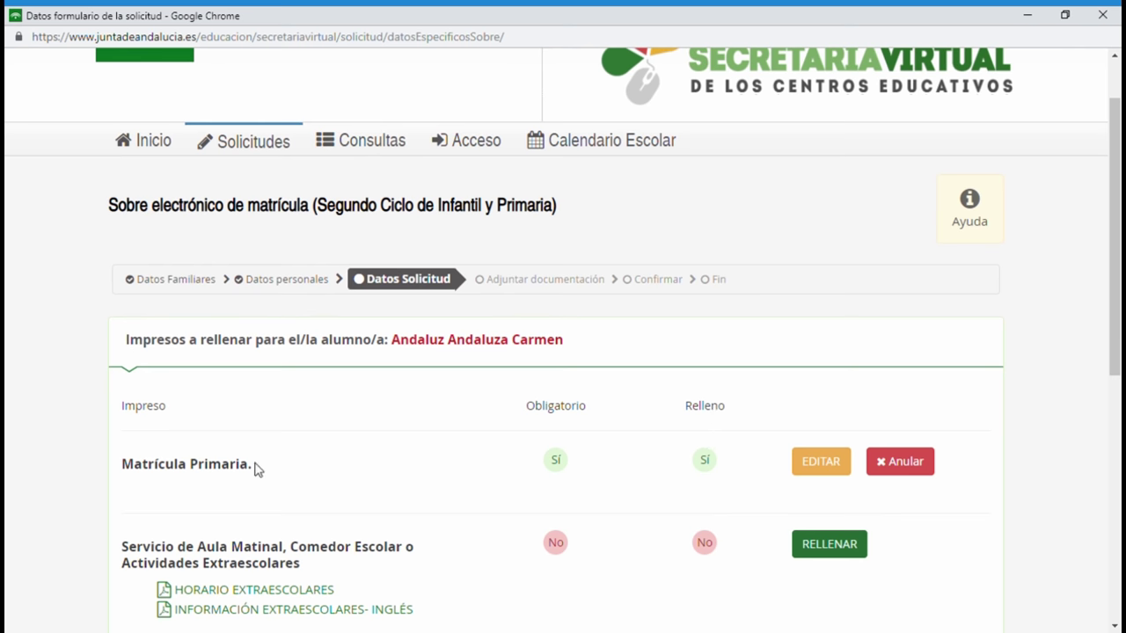
scroll(553, 488, down, 1)
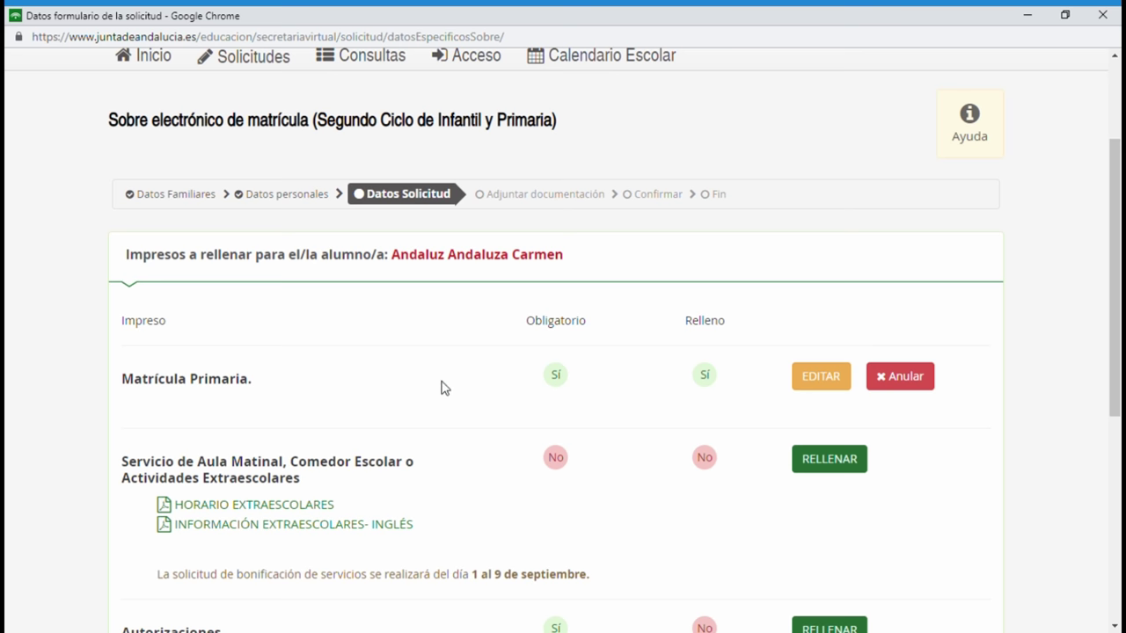
scroll(443, 387, down, 3)
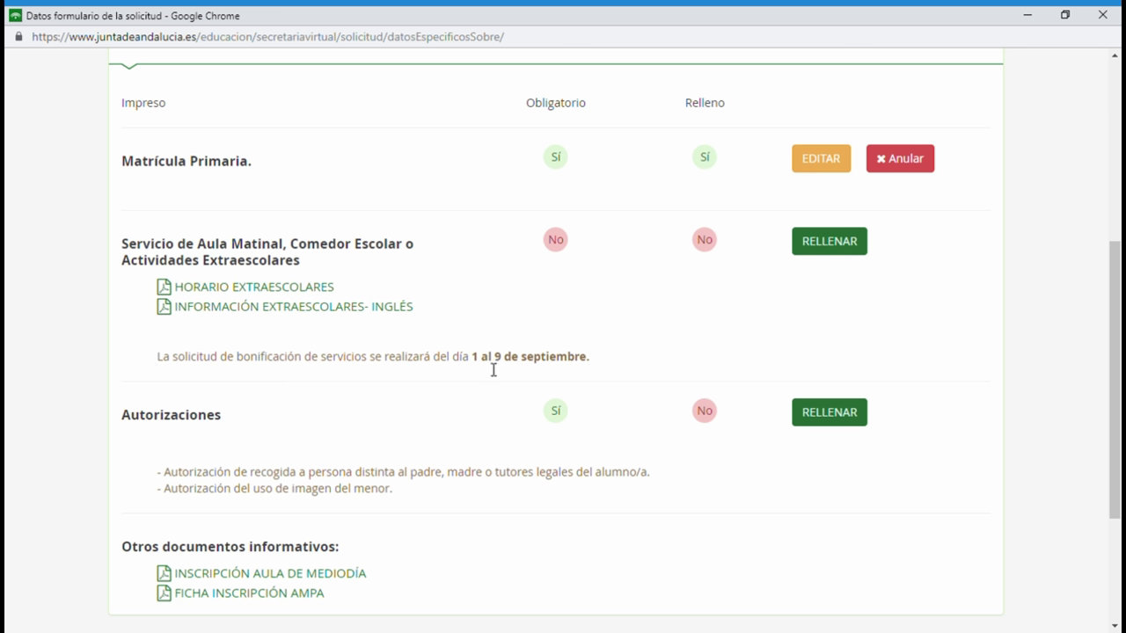
click(829, 243)
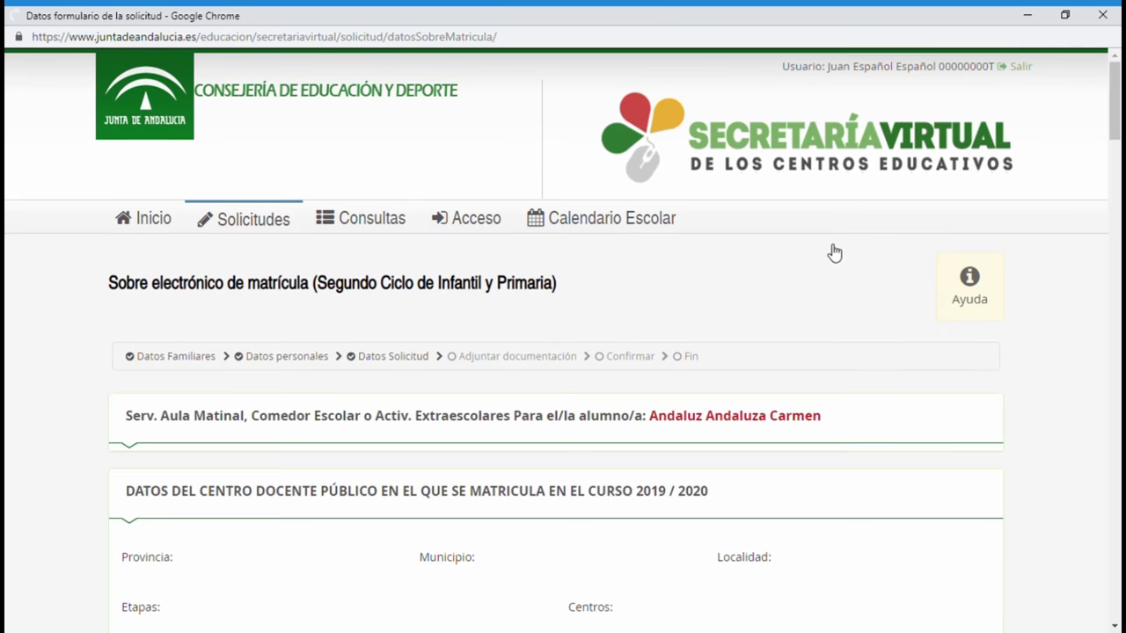
scroll(679, 364, down, 3)
scroll(677, 364, down, 2)
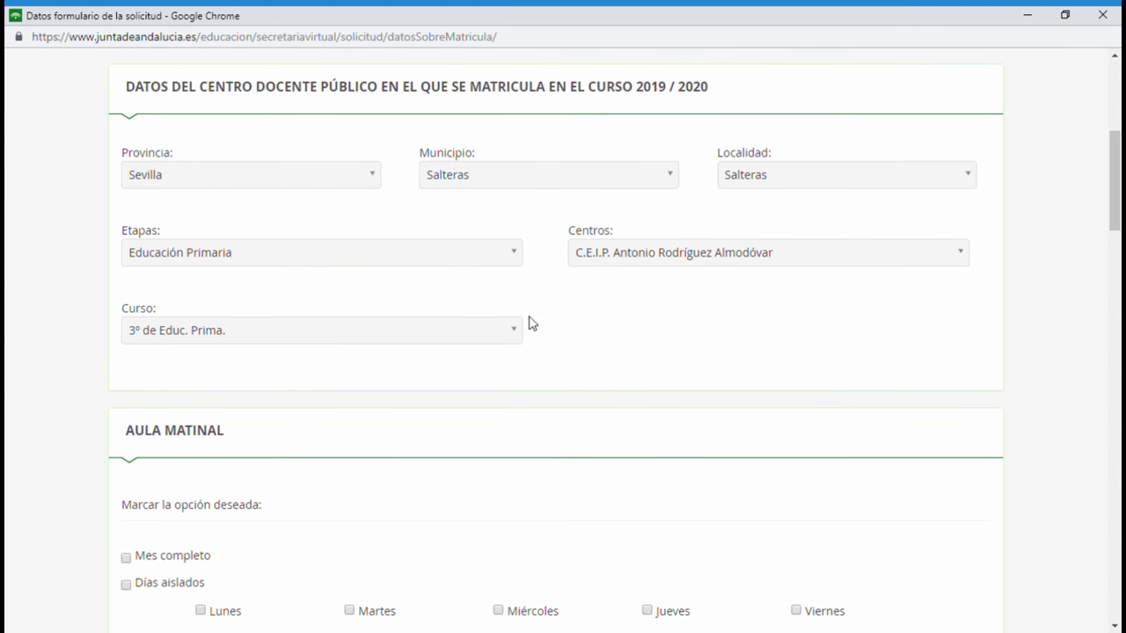
scroll(511, 322, down, 4)
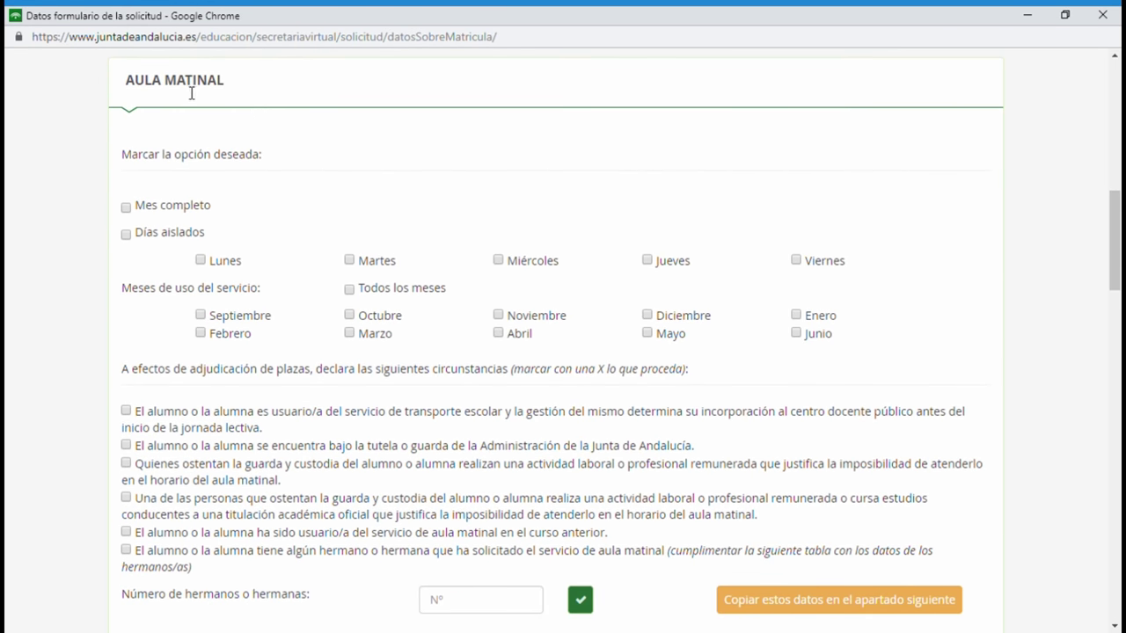
scroll(203, 181, down, 1)
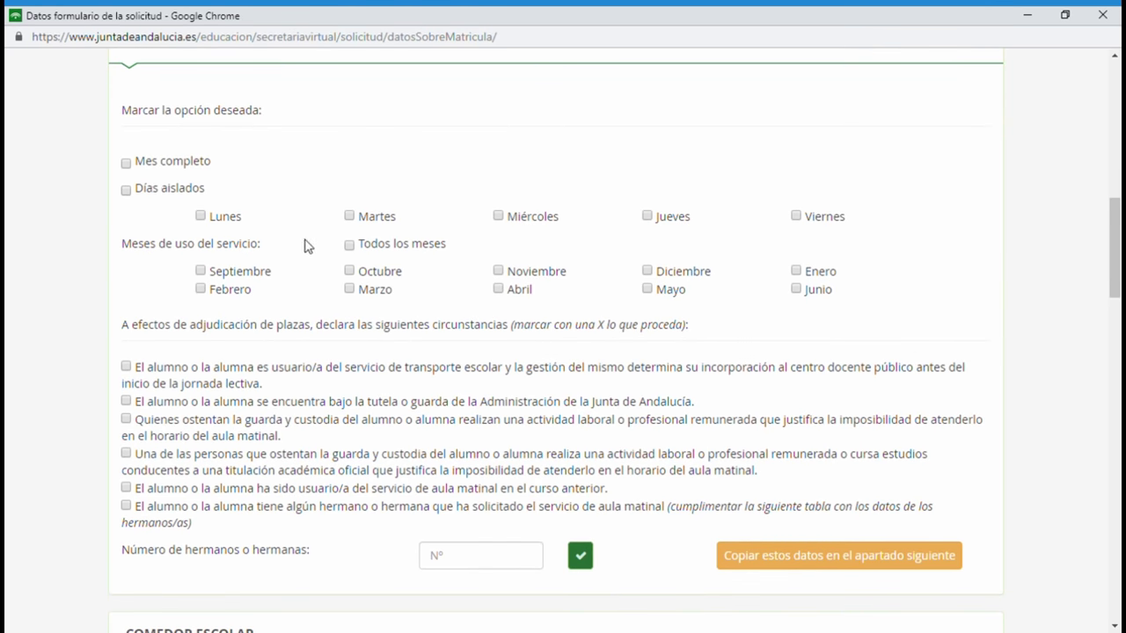
scroll(321, 259, down, 1)
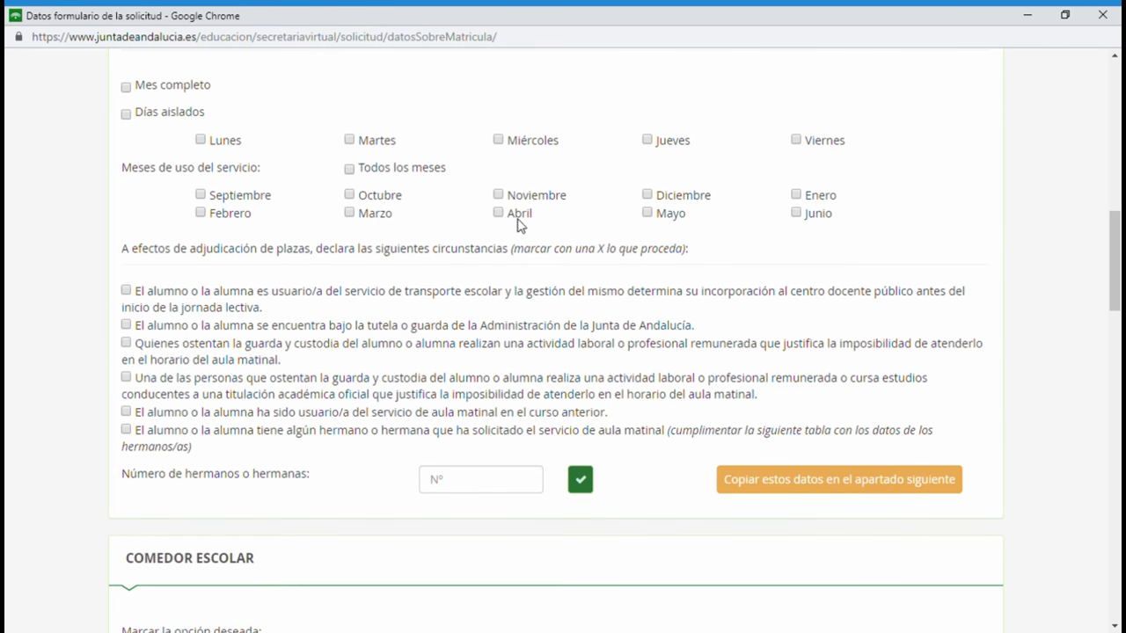
scroll(508, 279, down, 1)
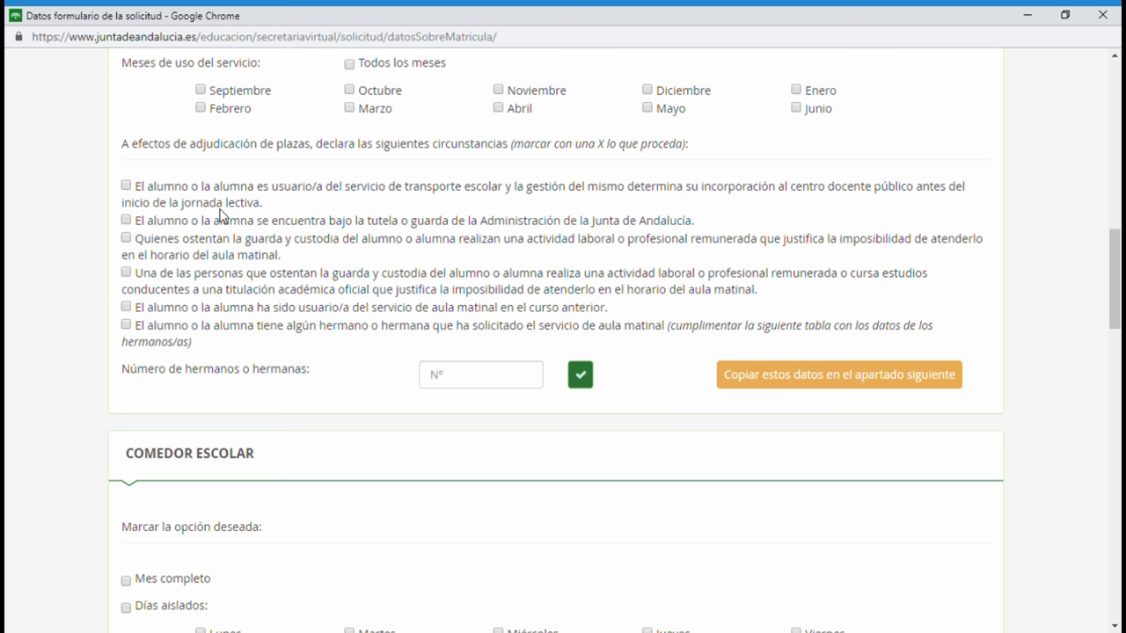
scroll(293, 297, down, 4)
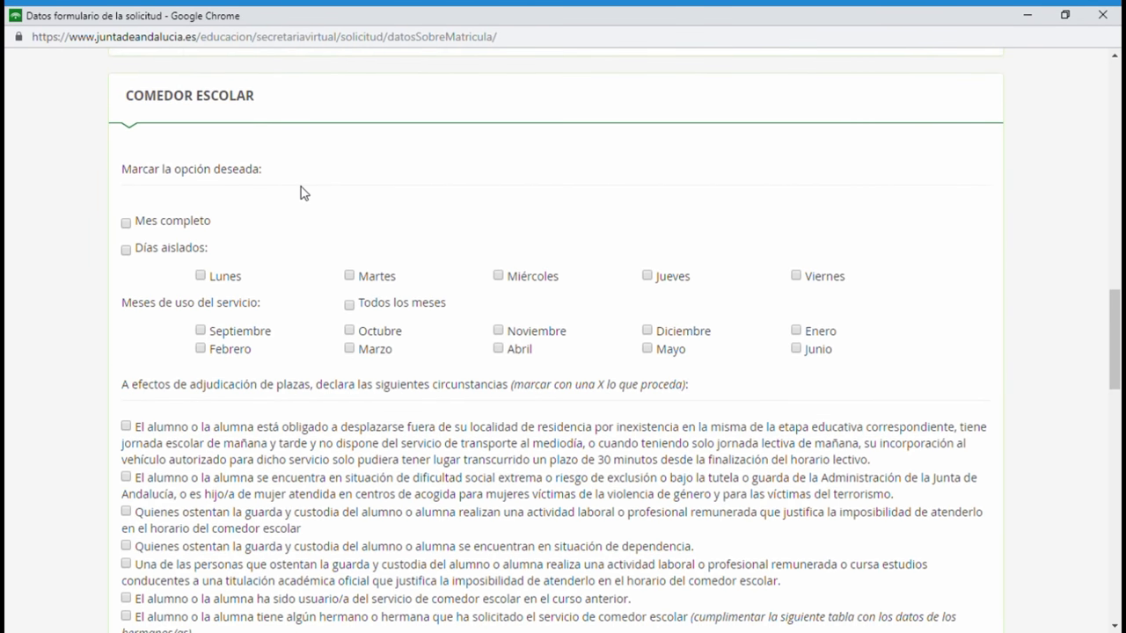
scroll(302, 191, down, 1)
Tick Mes completo and Todos los meses for the canteen, plus the guardians' paid-work circumstance.
click(128, 153)
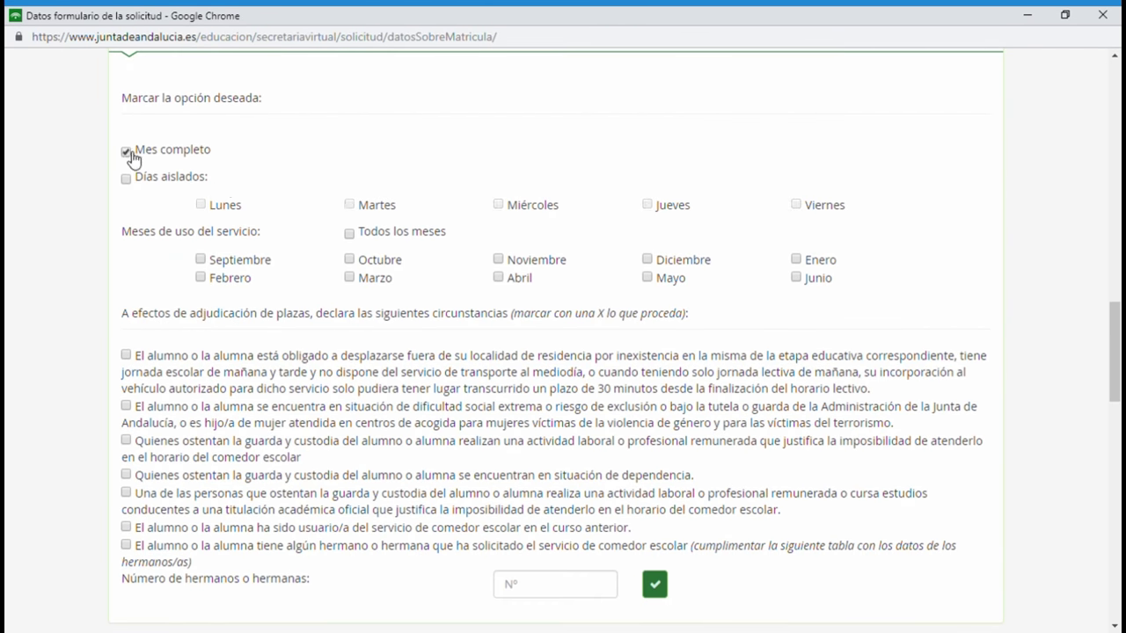
click(353, 235)
scroll(354, 244, down, 1)
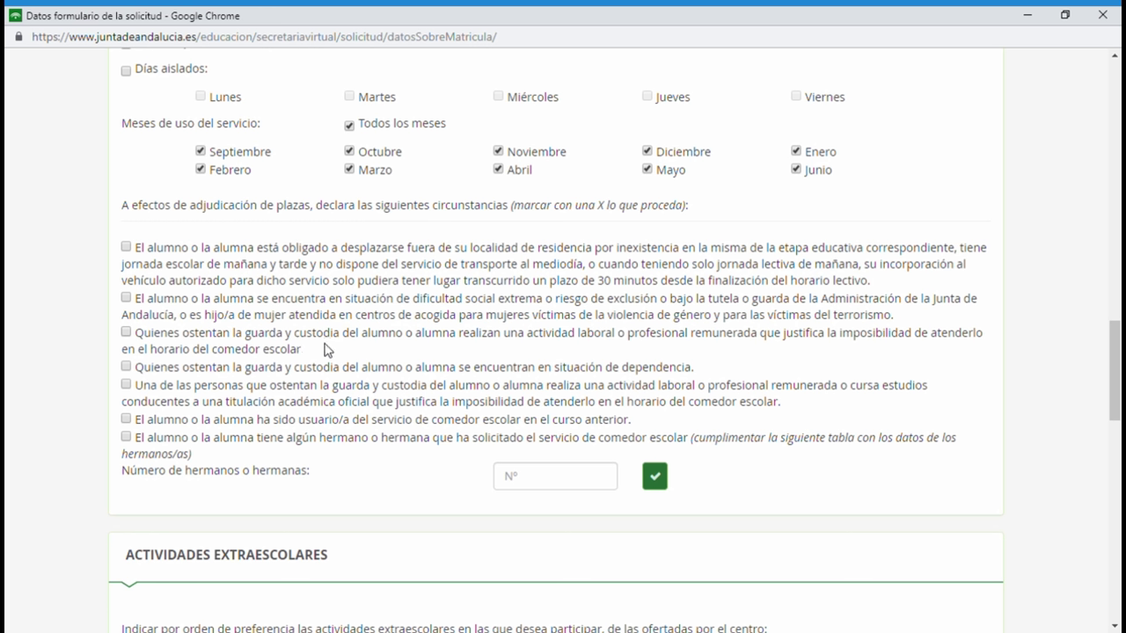
click(126, 335)
scroll(404, 337, down, 1)
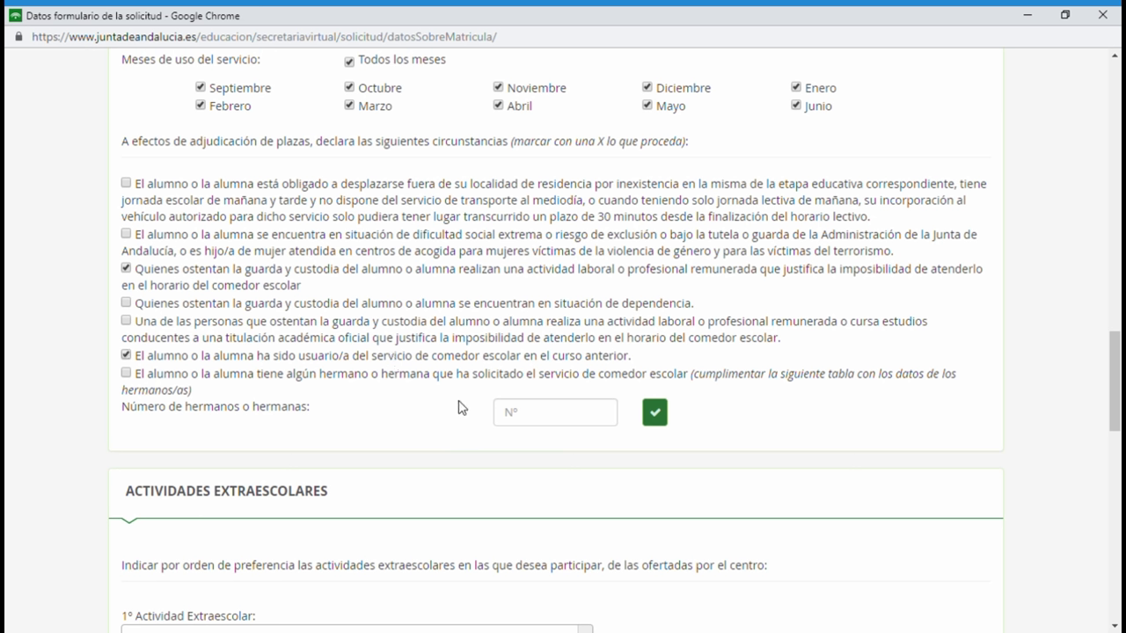
scroll(413, 417, down, 1)
scroll(412, 417, down, 2)
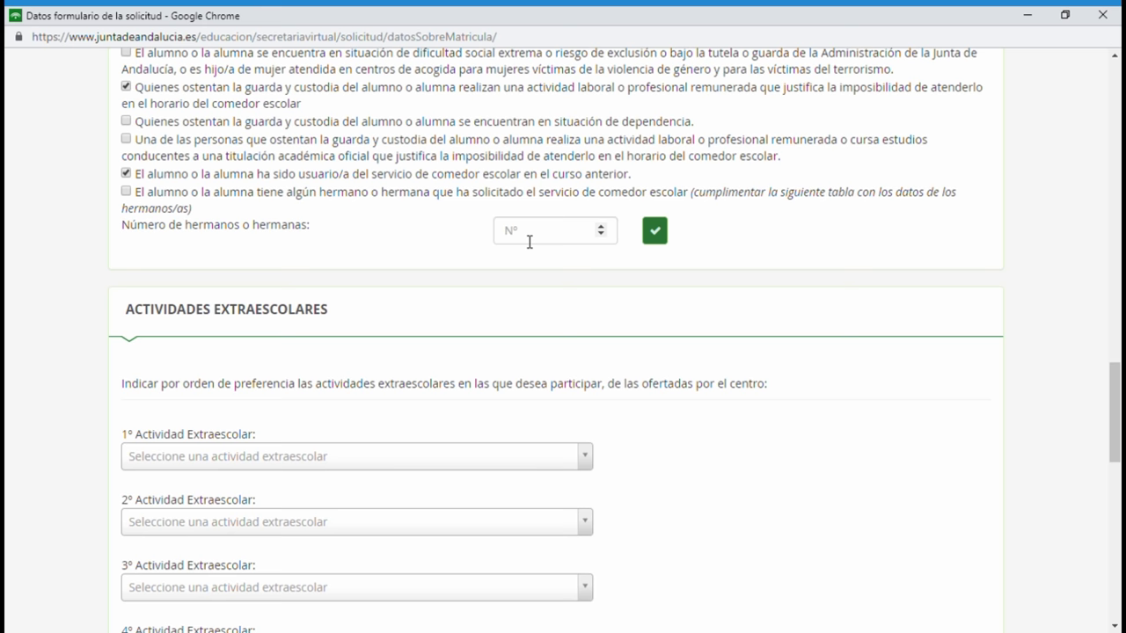
scroll(442, 360, down, 3)
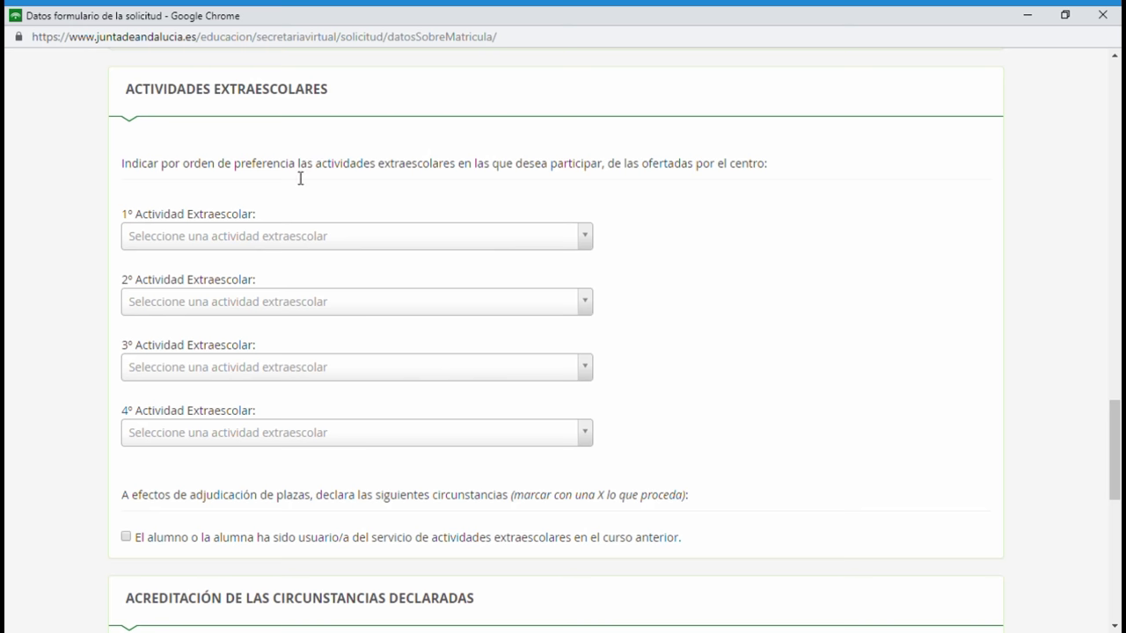
Choose ACADEMIA INGLÉS SCHOOL PLANET INFANTIL, REFUERZO EDUCATIVO PRIMARIA and COCINA CREATIVA as 1st–3rd activities.
click(534, 243)
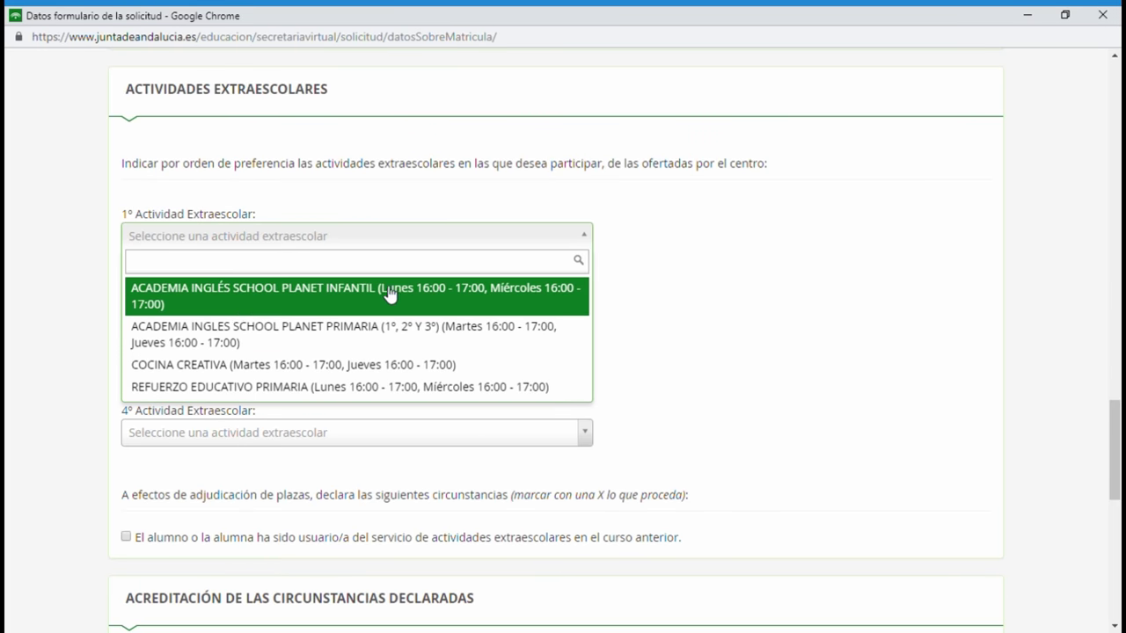
click(295, 307)
click(256, 308)
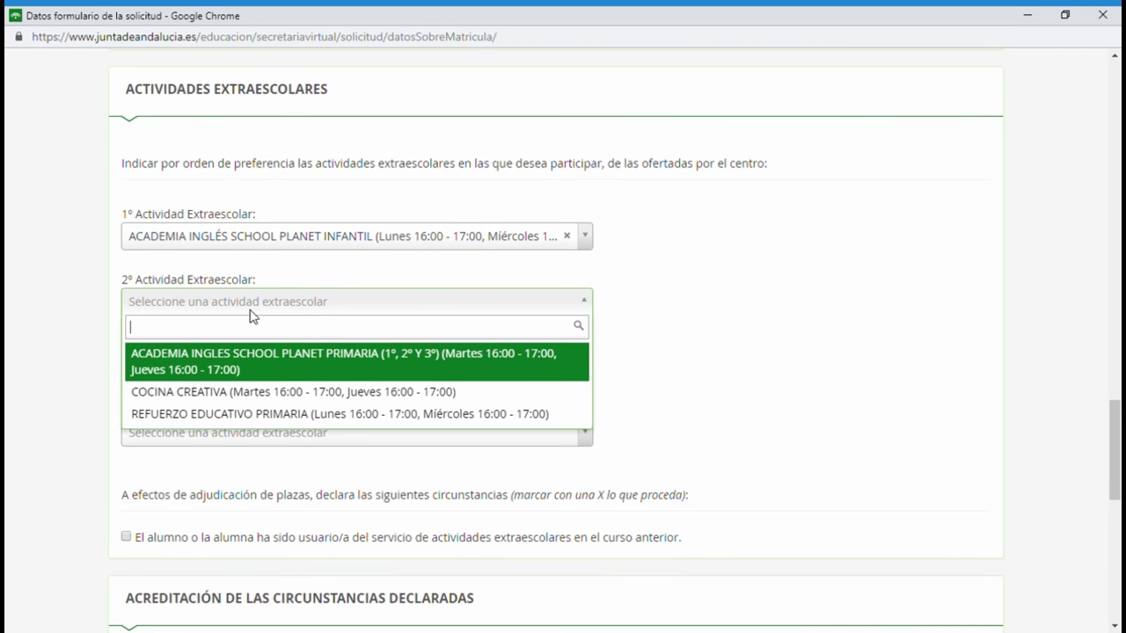
click(234, 413)
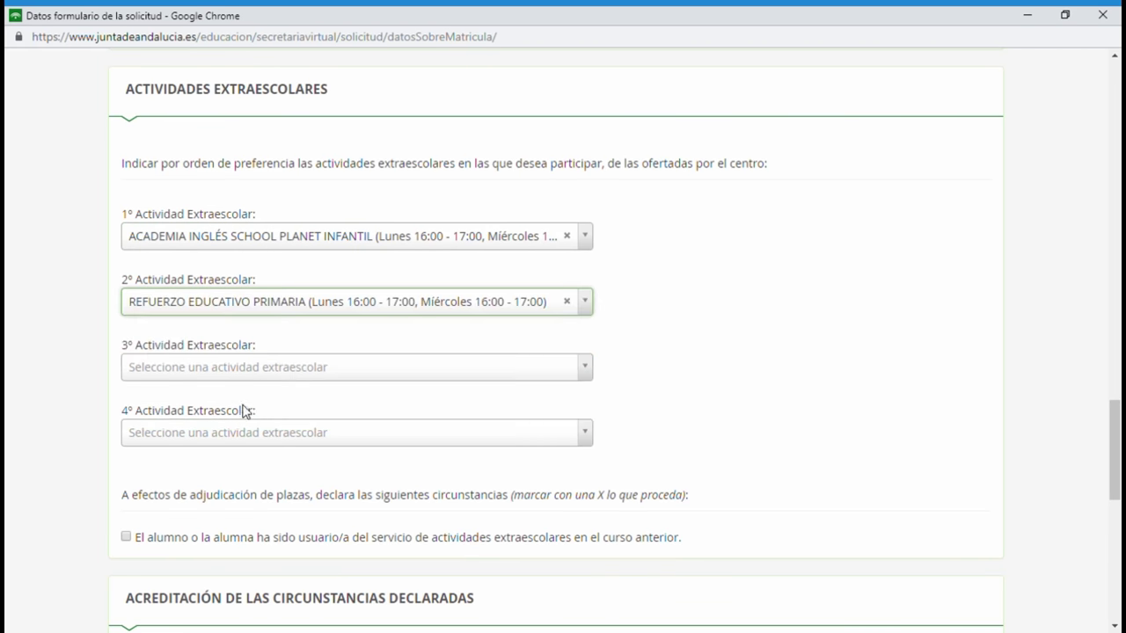
click(276, 372)
click(219, 457)
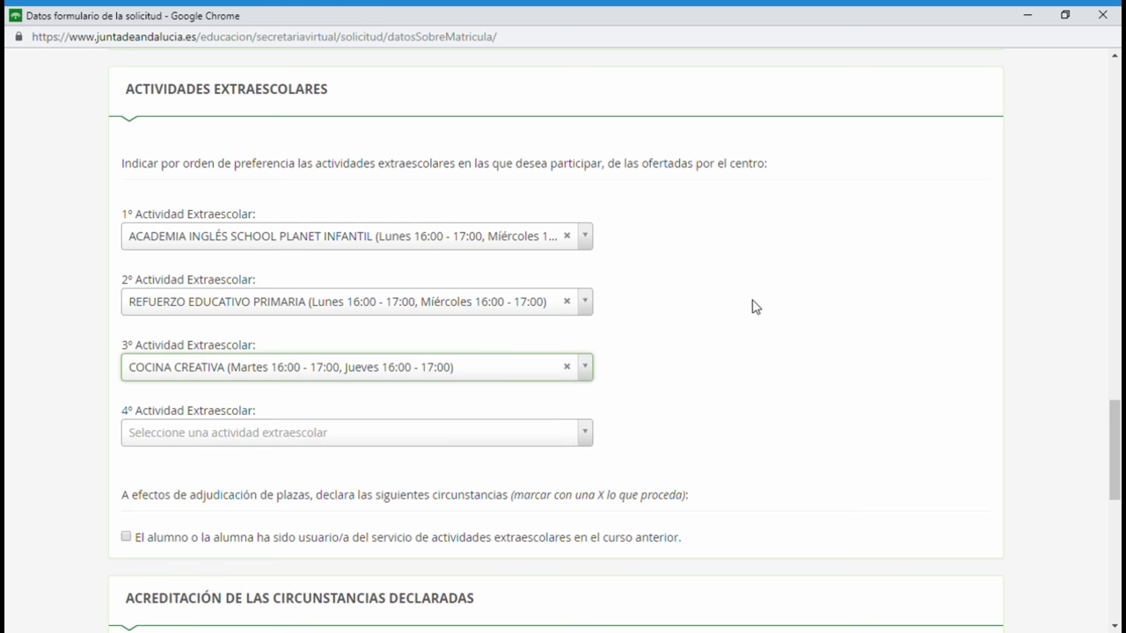
scroll(754, 306, down, 1)
scroll(754, 306, down, 2)
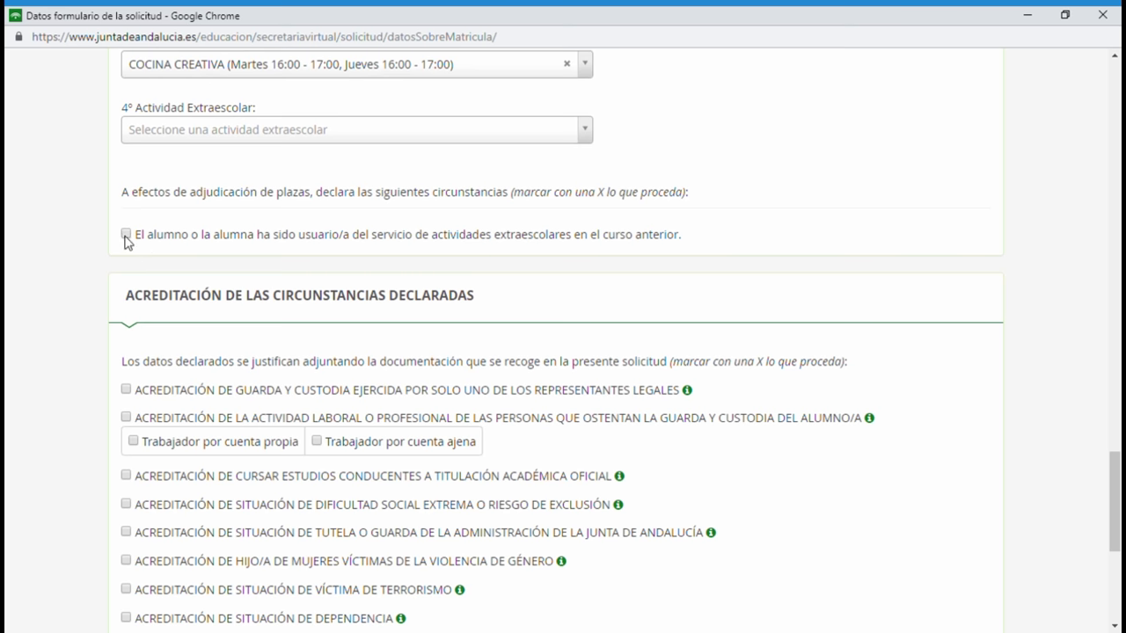
Accredit the guardians' work activity as Trabajador por cuenta ajena.
scroll(383, 281, down, 1)
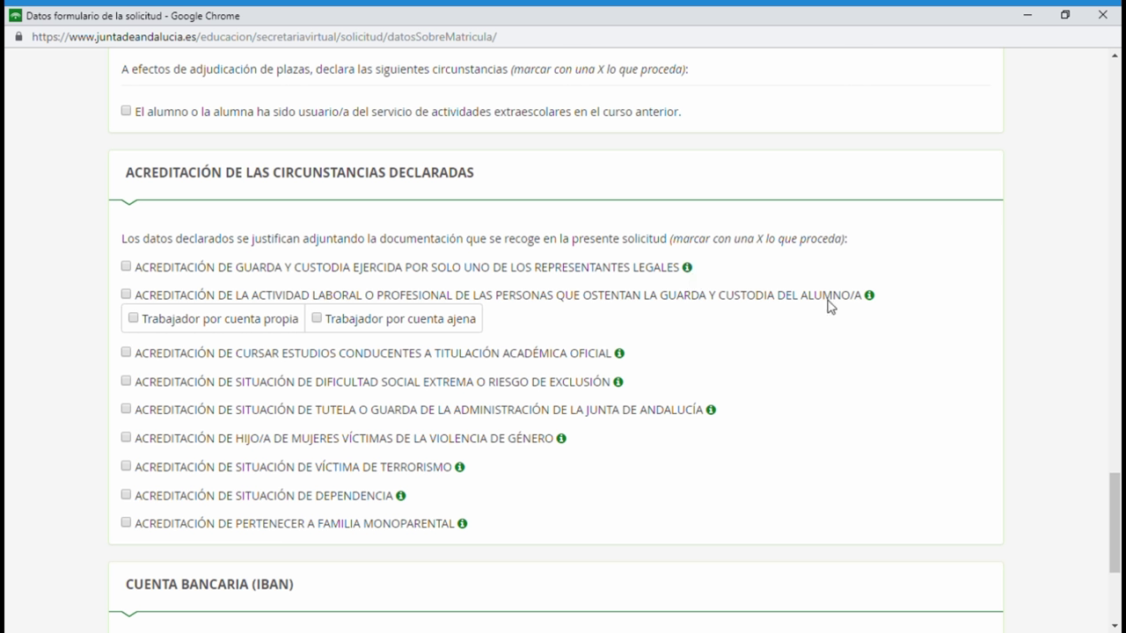
click(874, 299)
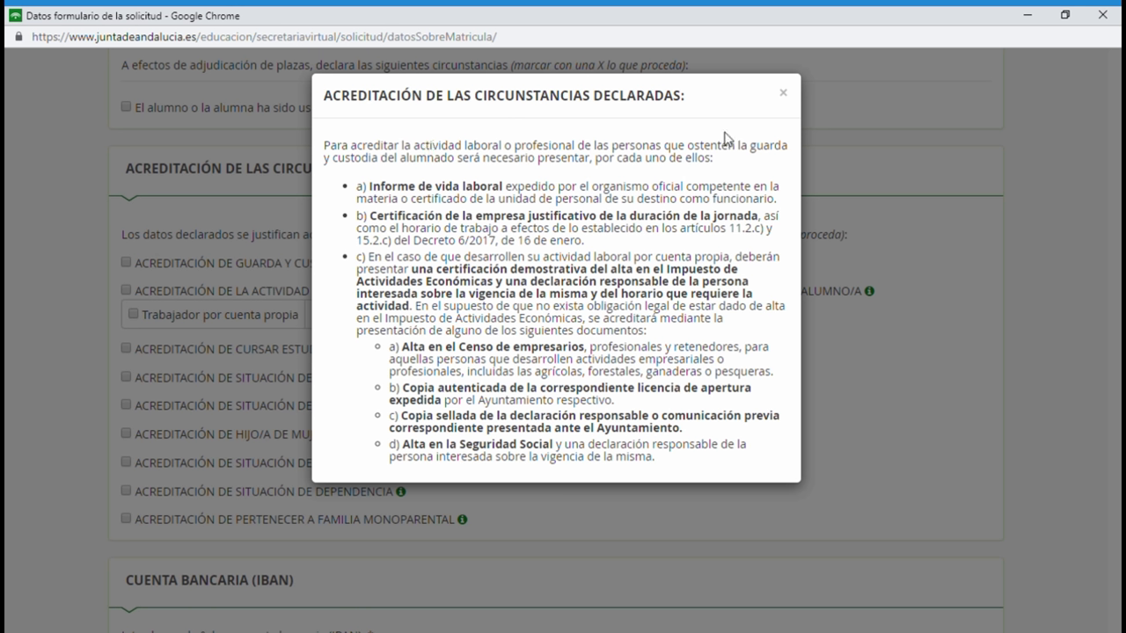
click(784, 94)
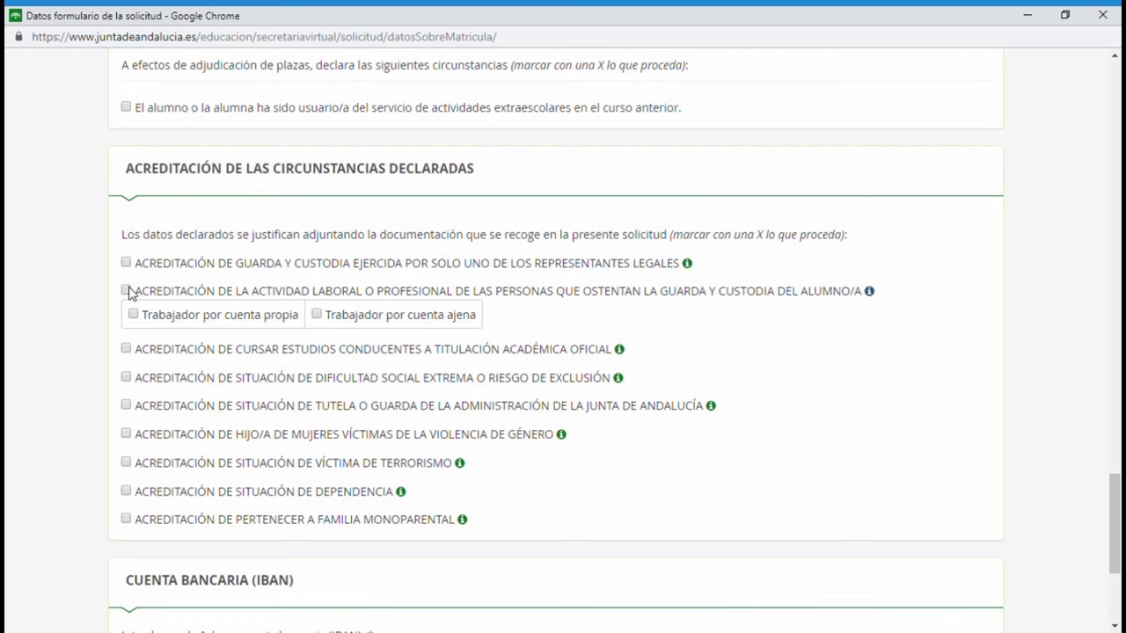
click(318, 316)
Paste the bank account IBAN into its field and save the services form.
scroll(523, 414, down, 1)
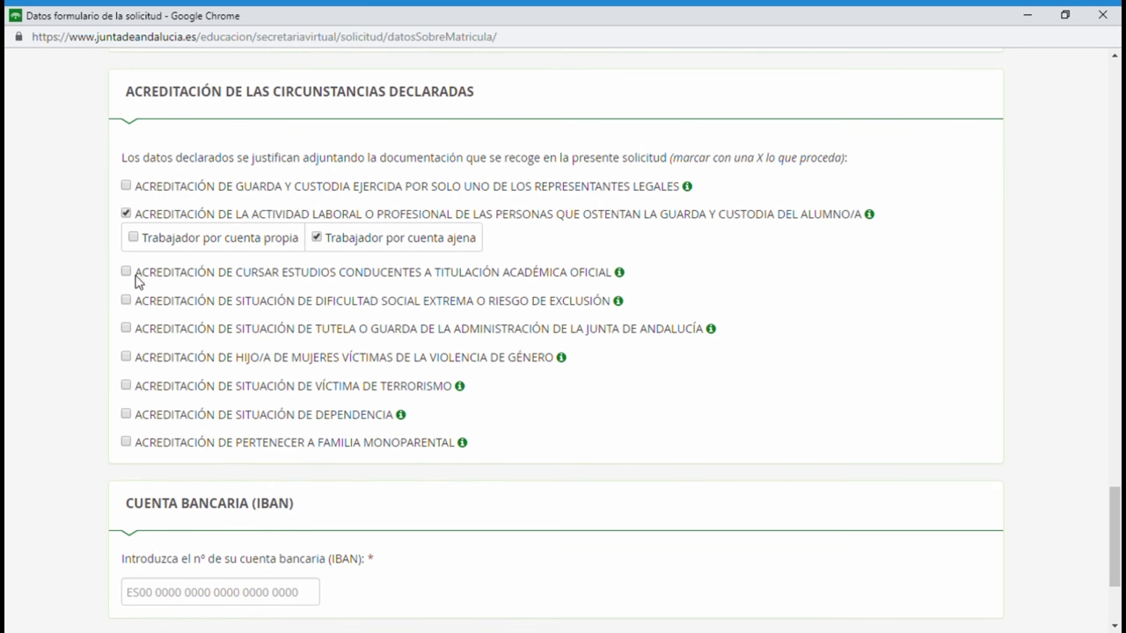
scroll(193, 418, down, 2)
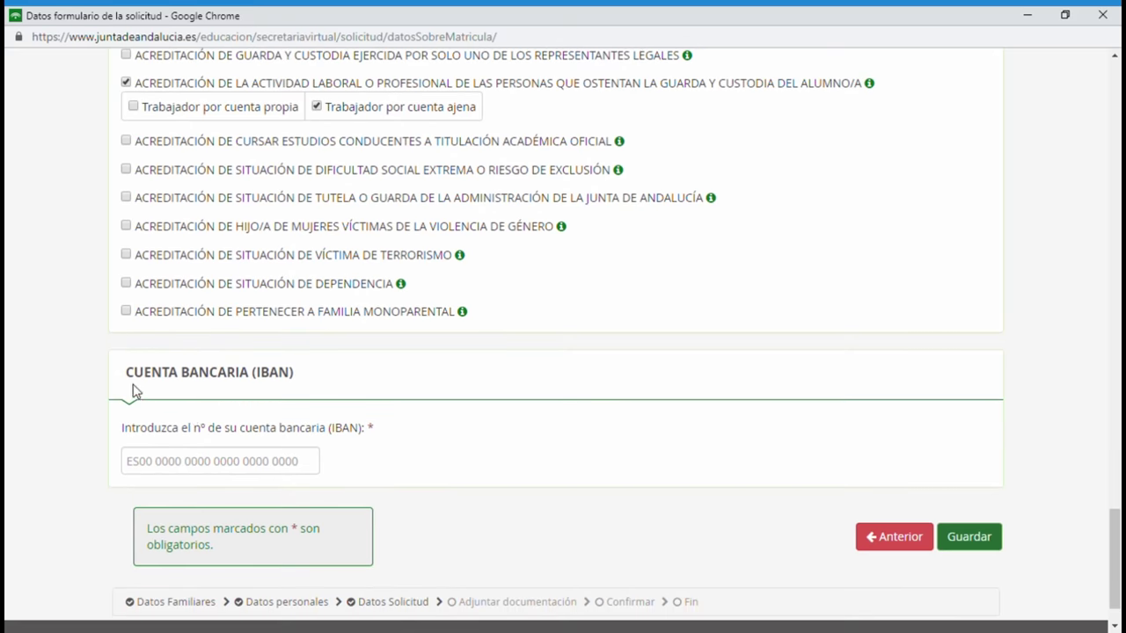
click(156, 470)
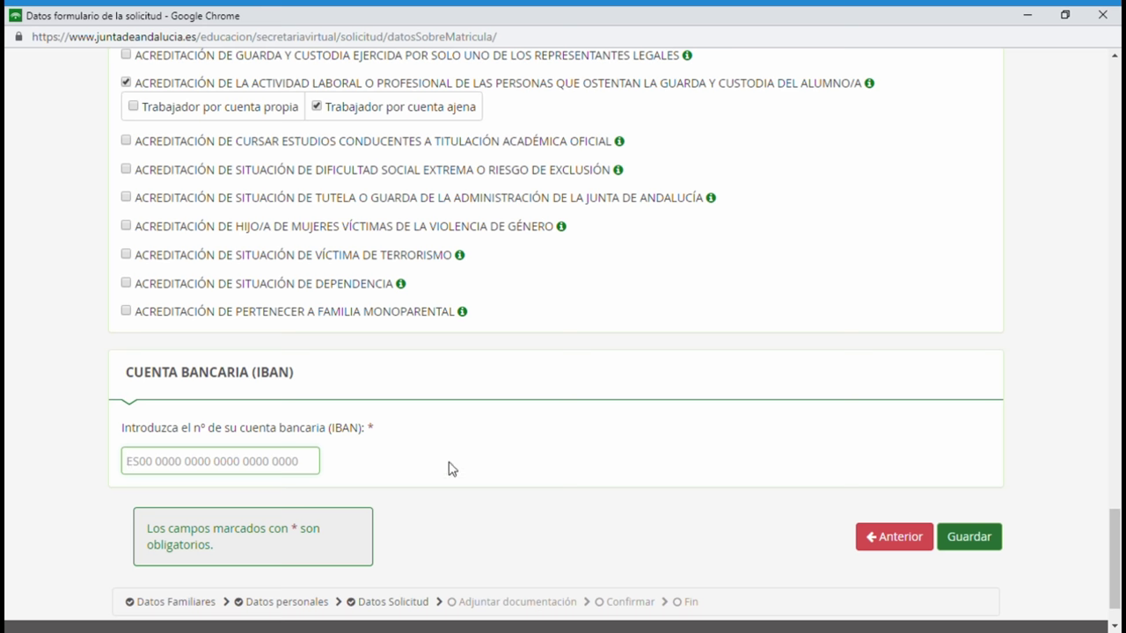
key(ctrl+v)
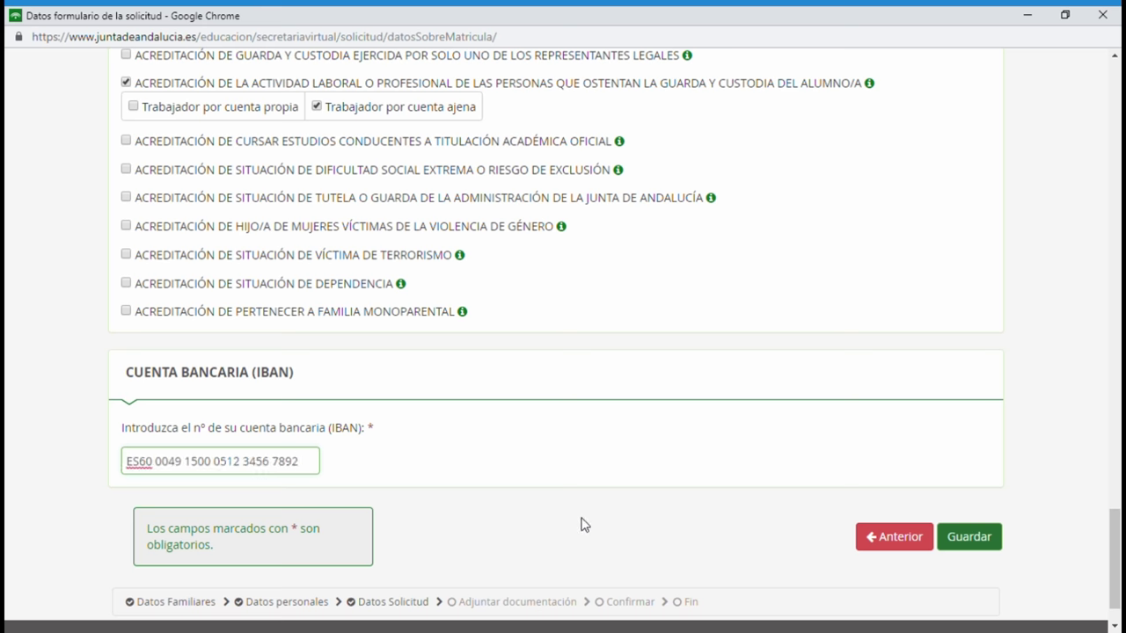
scroll(580, 525, down, 1)
click(970, 522)
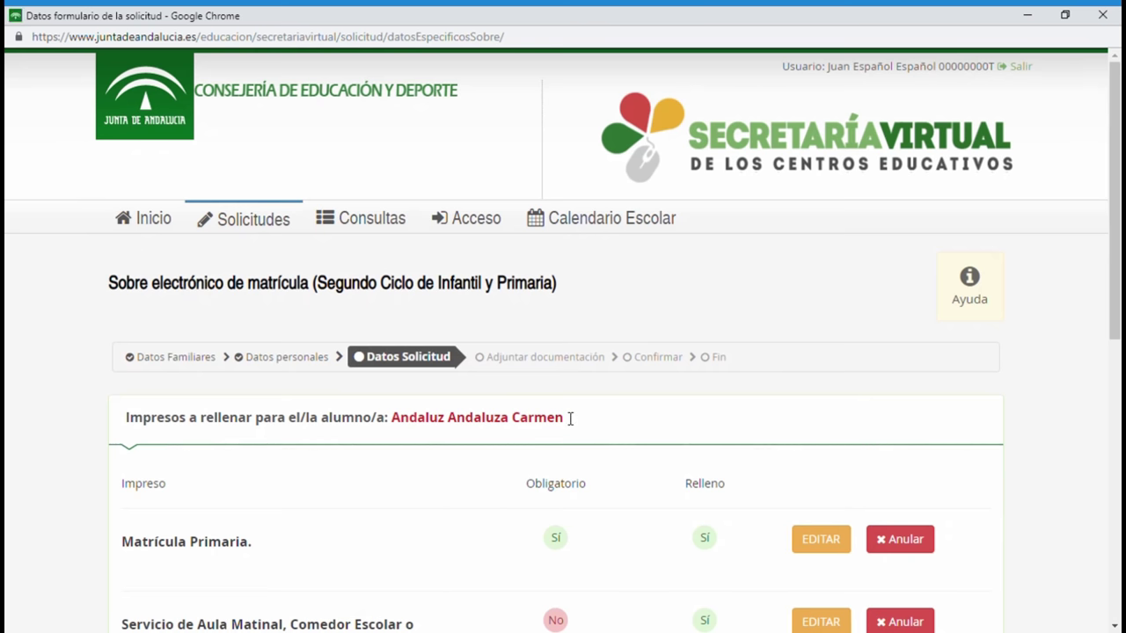
Find Autorizaciones in the Datos Solicitud list and open its form to fill it in.
scroll(571, 418, down, 2)
scroll(563, 418, down, 1)
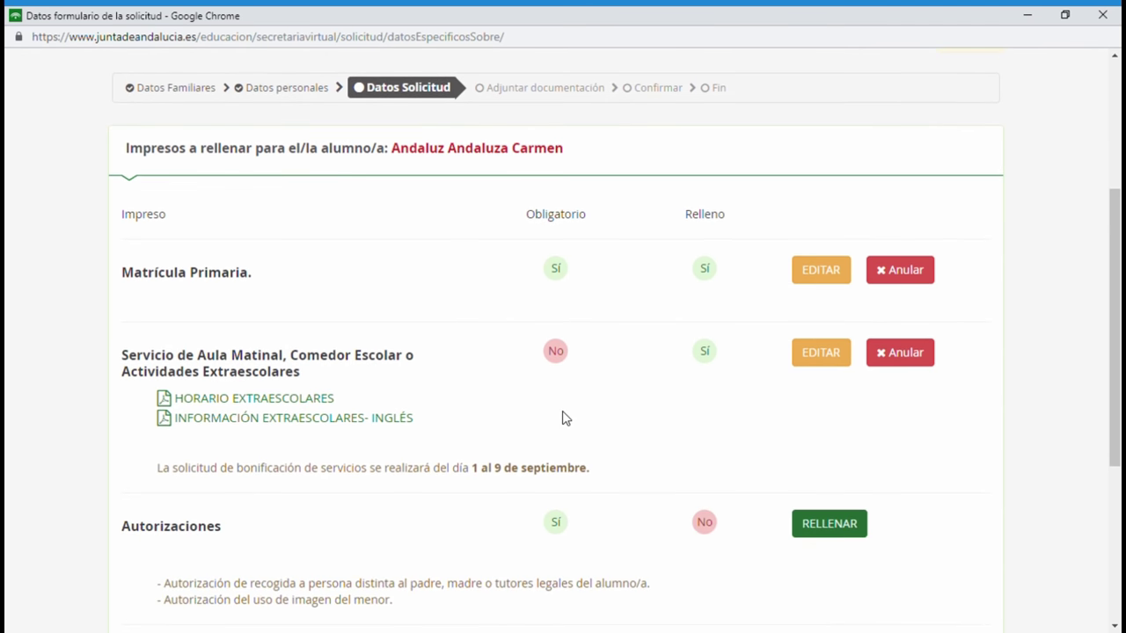
scroll(563, 418, down, 1)
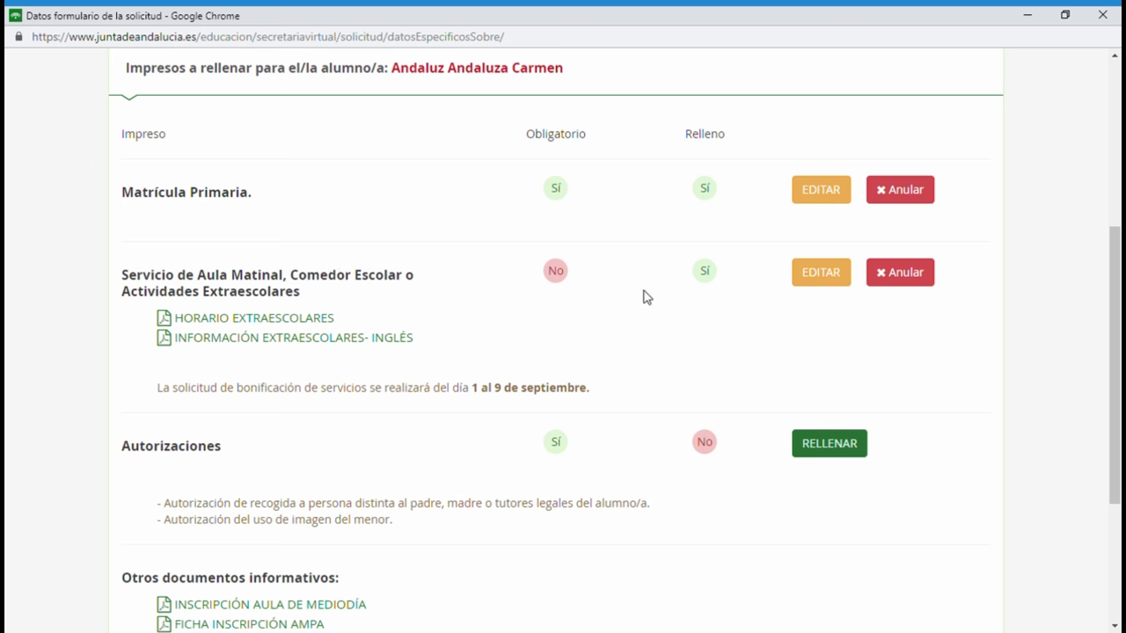
scroll(716, 297, down, 2)
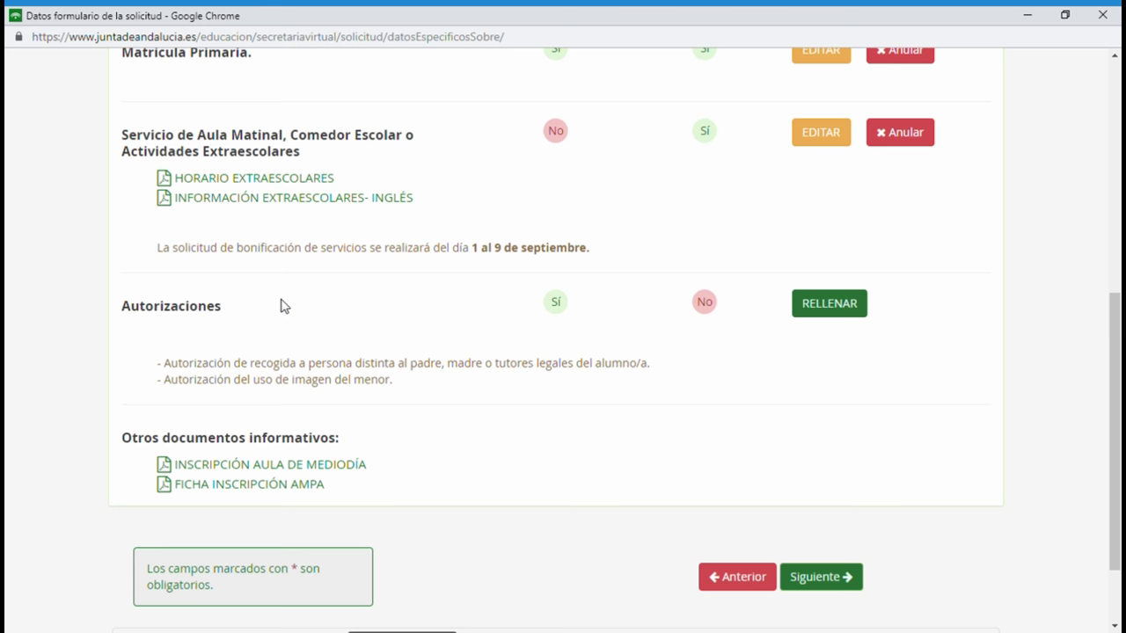
scroll(620, 378, up, 2)
scroll(607, 351, down, 3)
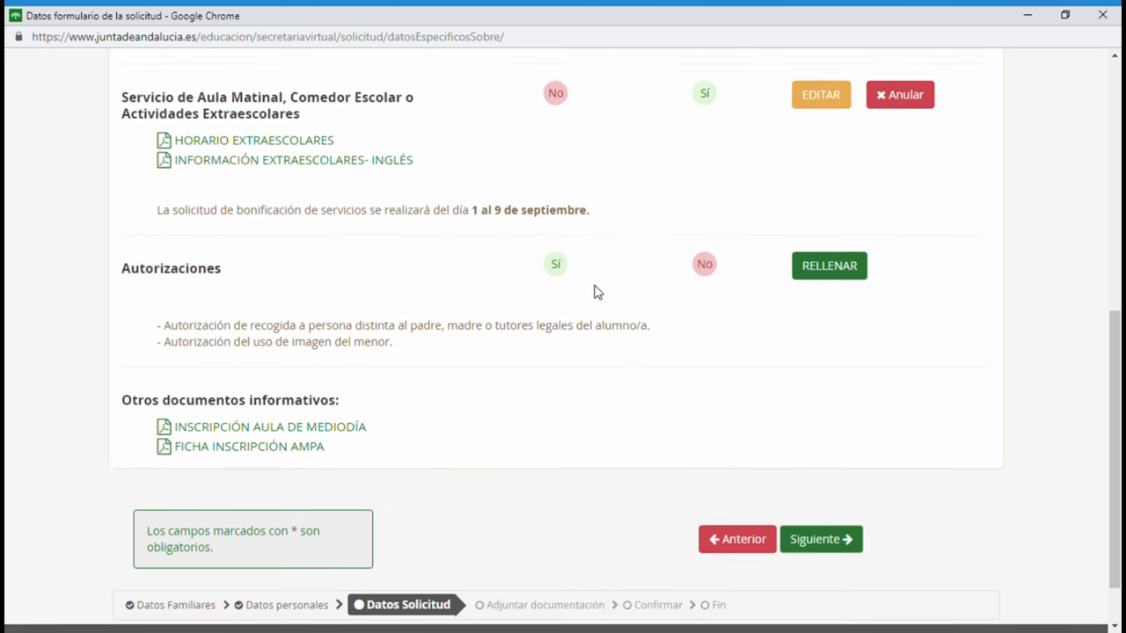
scroll(593, 434, up, 2)
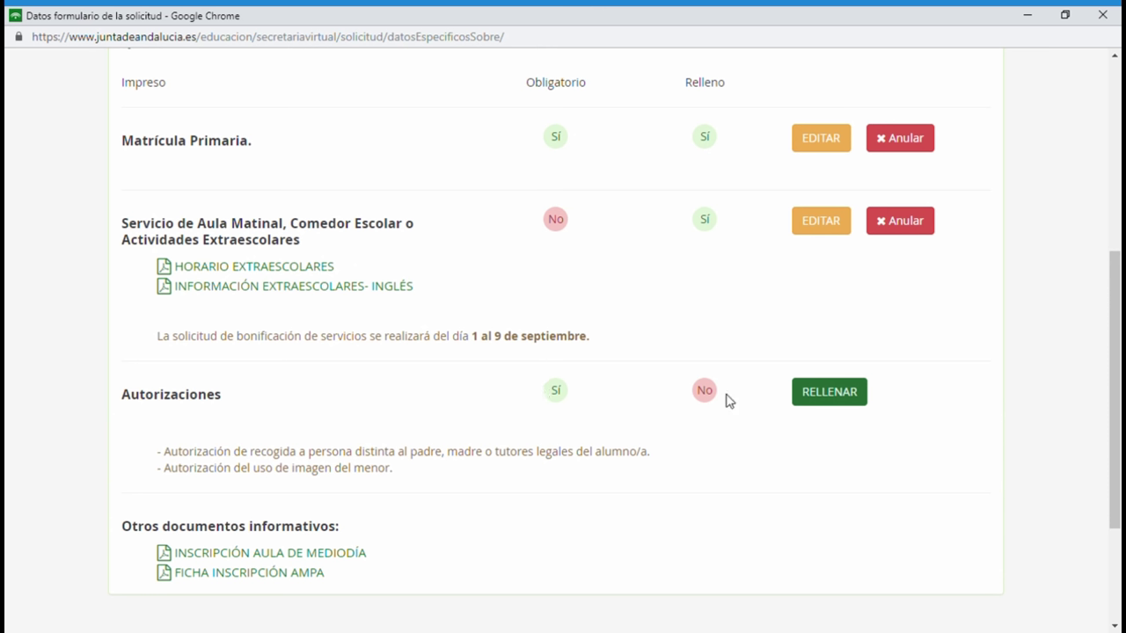
click(825, 398)
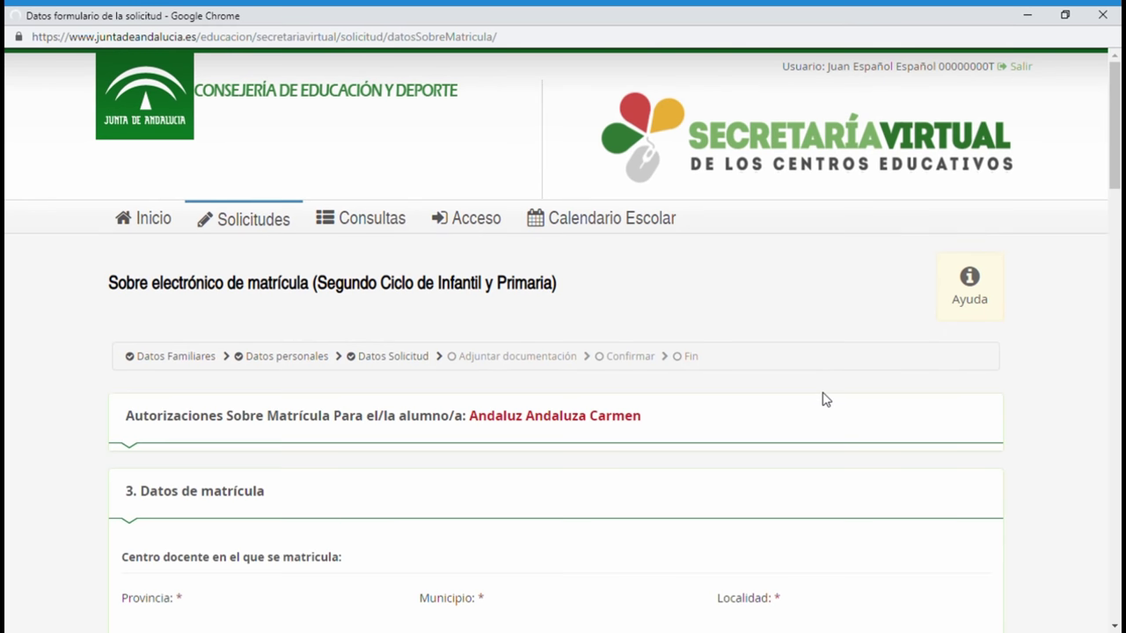
Enter the authorized pickup person's first name, both surnames, NIF/NIE number and phone number.
scroll(590, 434, down, 5)
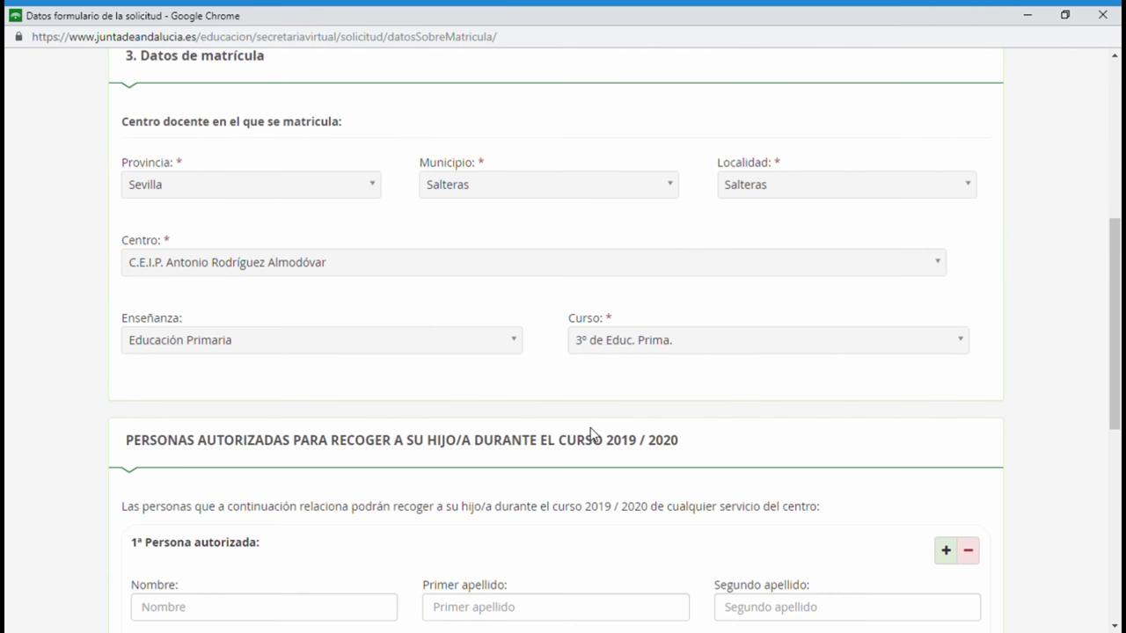
scroll(731, 258, down, 3)
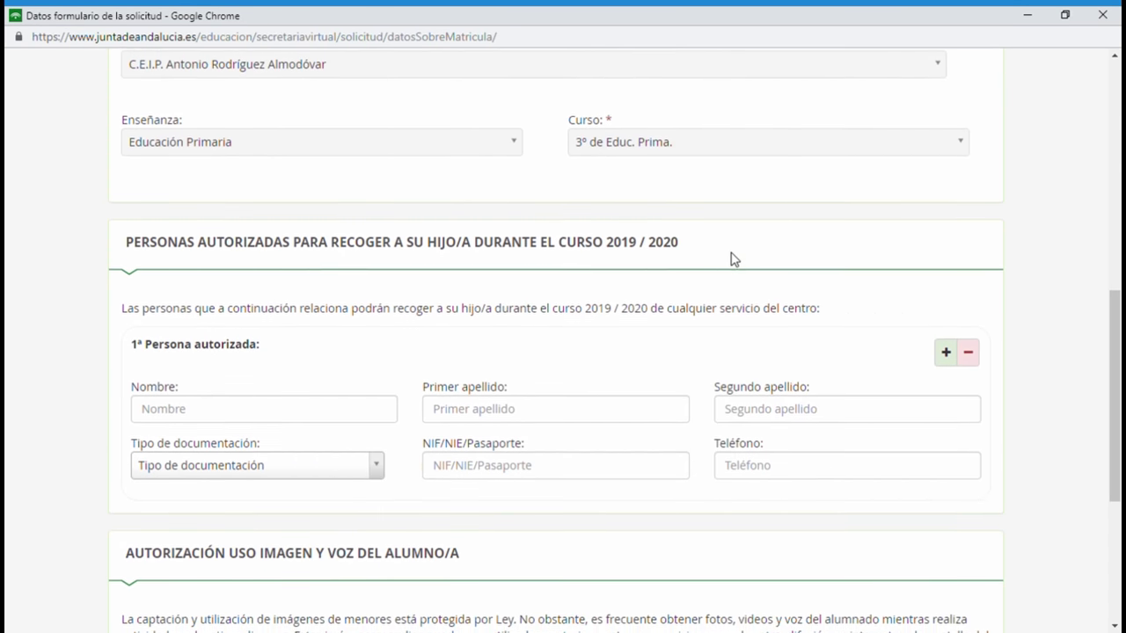
scroll(731, 258, down, 1)
scroll(731, 259, down, 1)
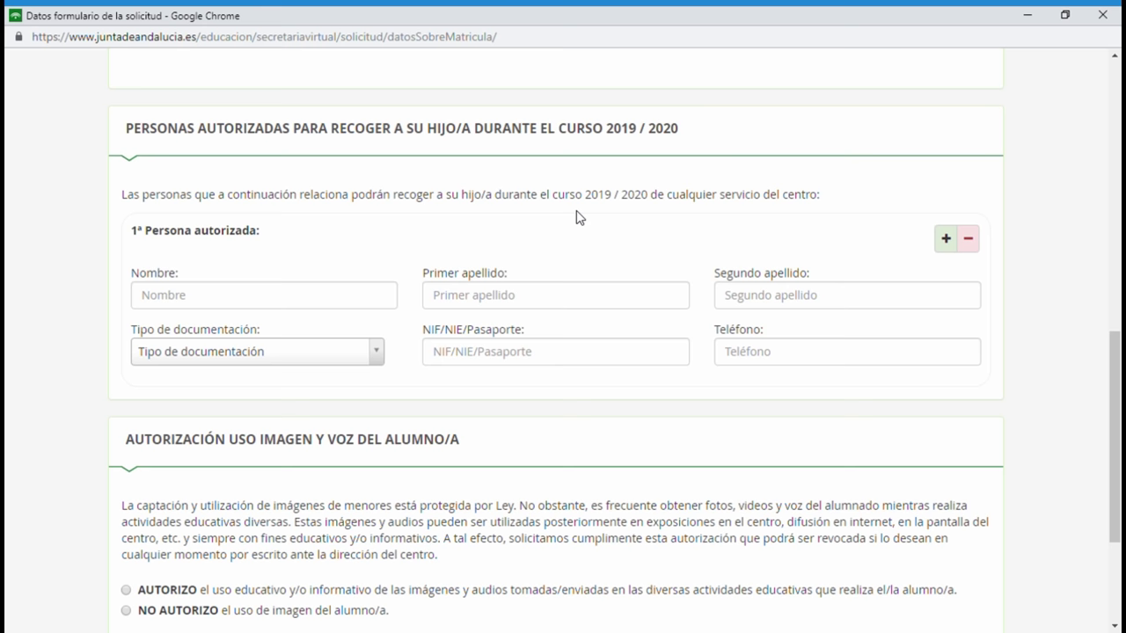
click(327, 301)
text(Abuelo)
click(653, 301)
text(Paterno)
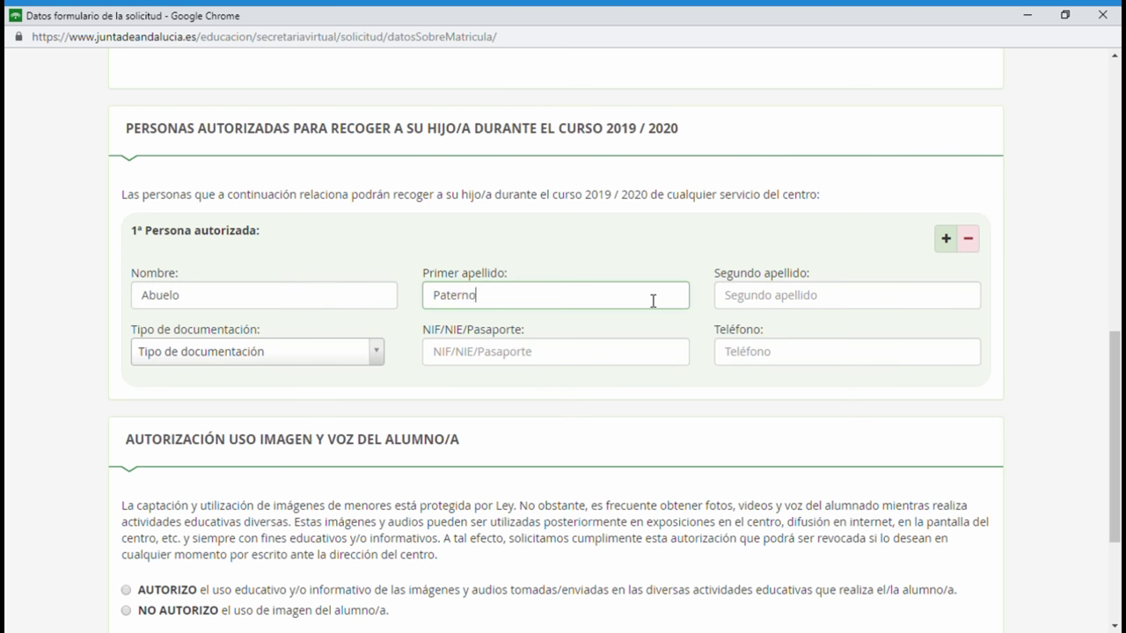
click(743, 304)
text(Pa)
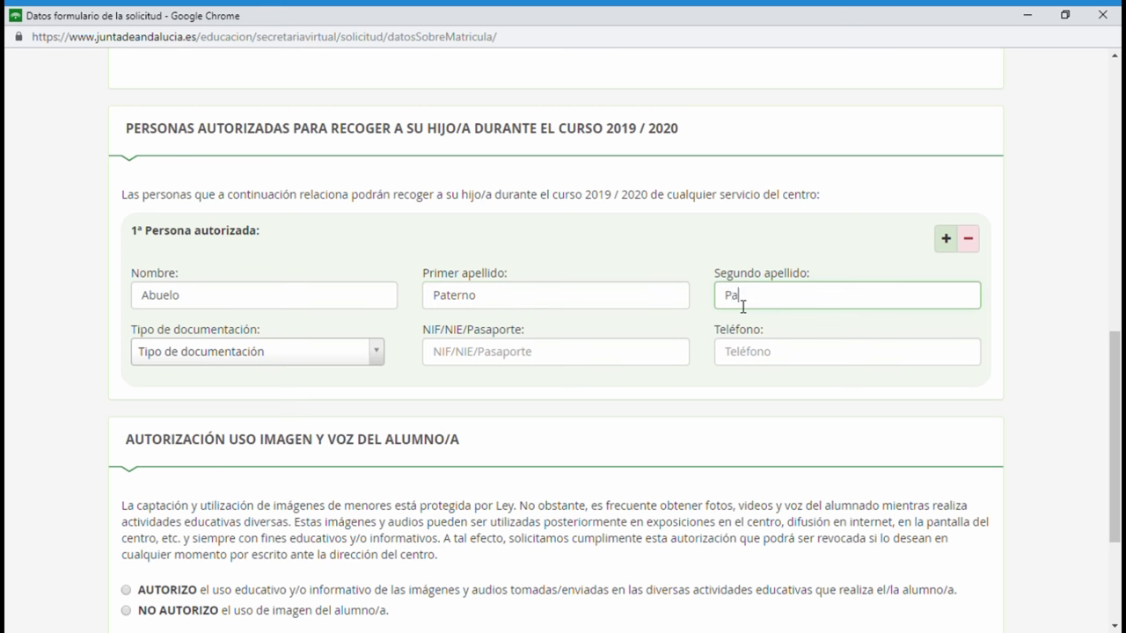
text(terno)
click(359, 353)
click(224, 426)
click(456, 362)
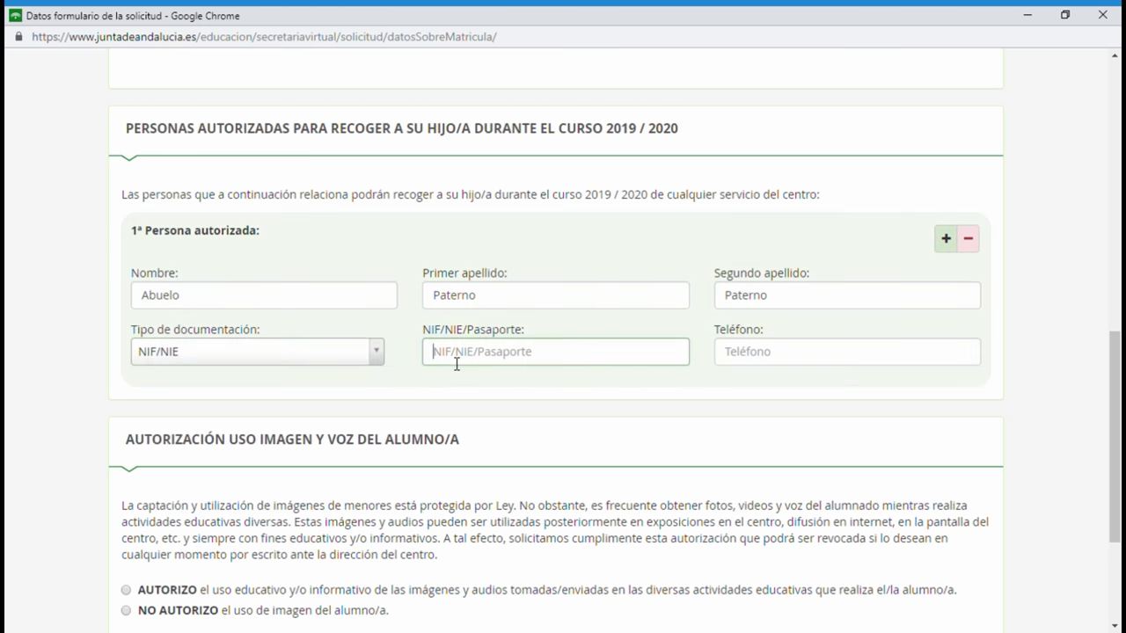
click(844, 359)
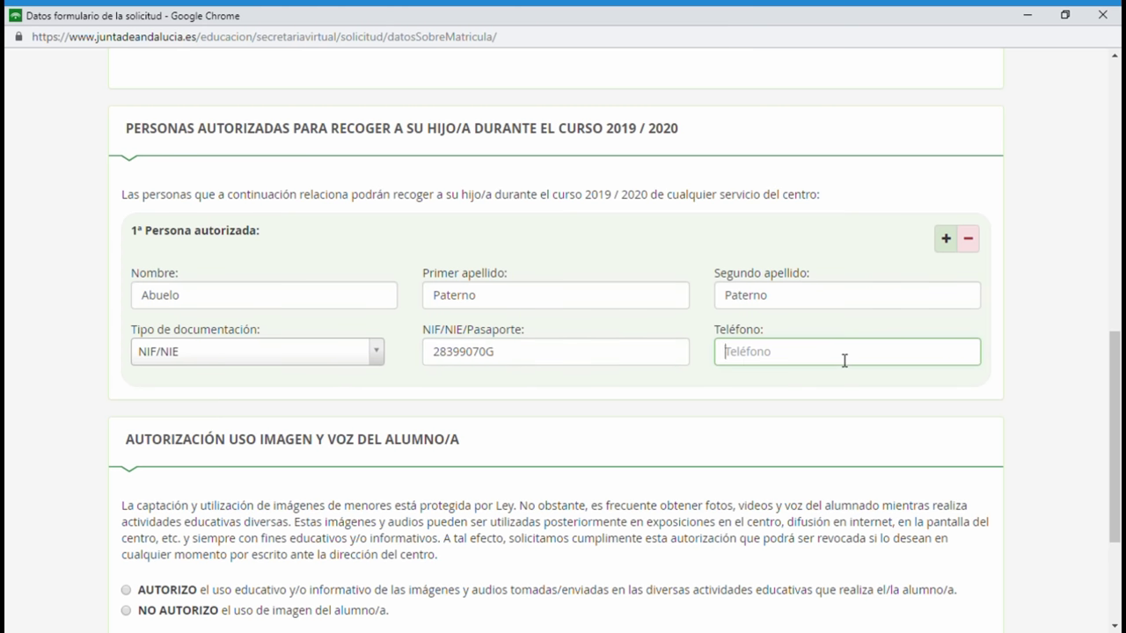
text(600123456)
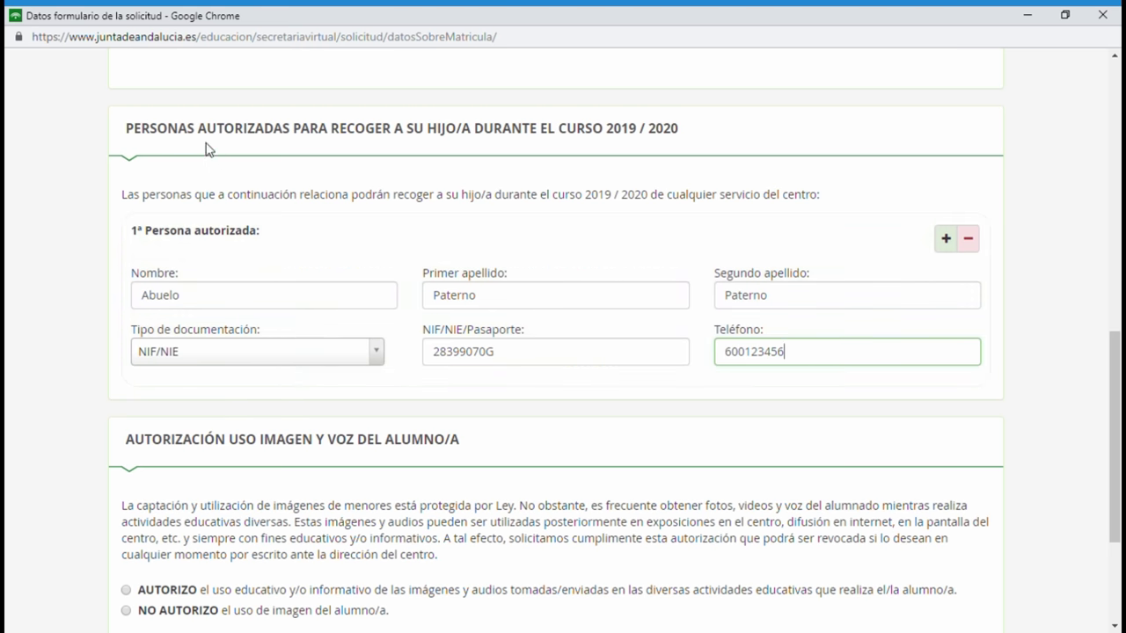
Discard the empty second-person block, grant AUTORIZO for image use, and save the form.
click(946, 242)
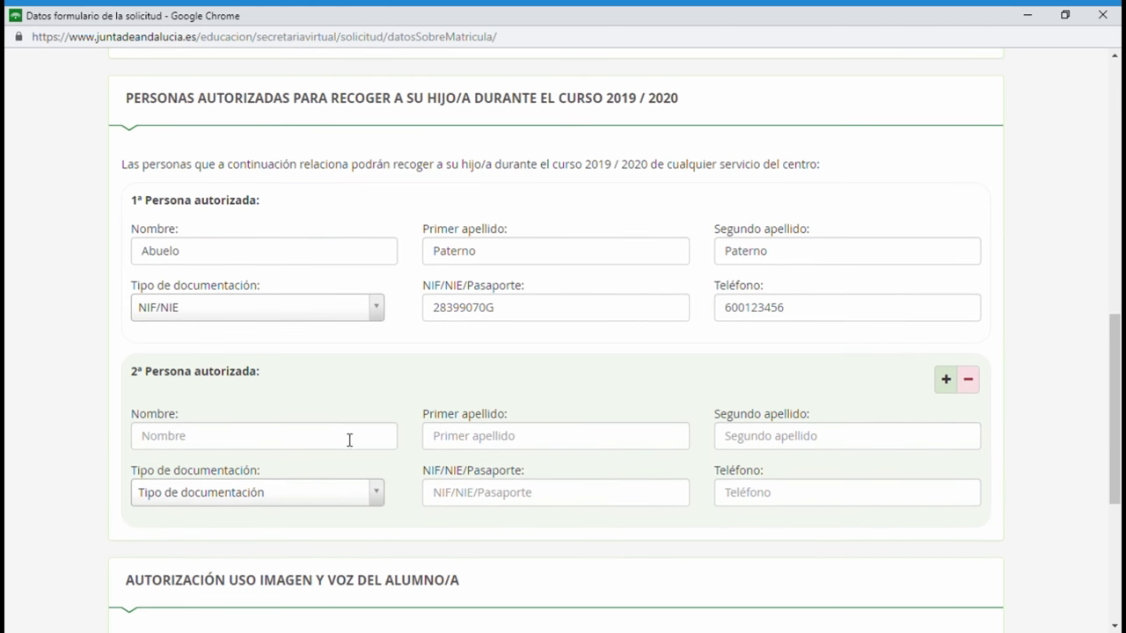
click(975, 386)
scroll(975, 388, down, 2)
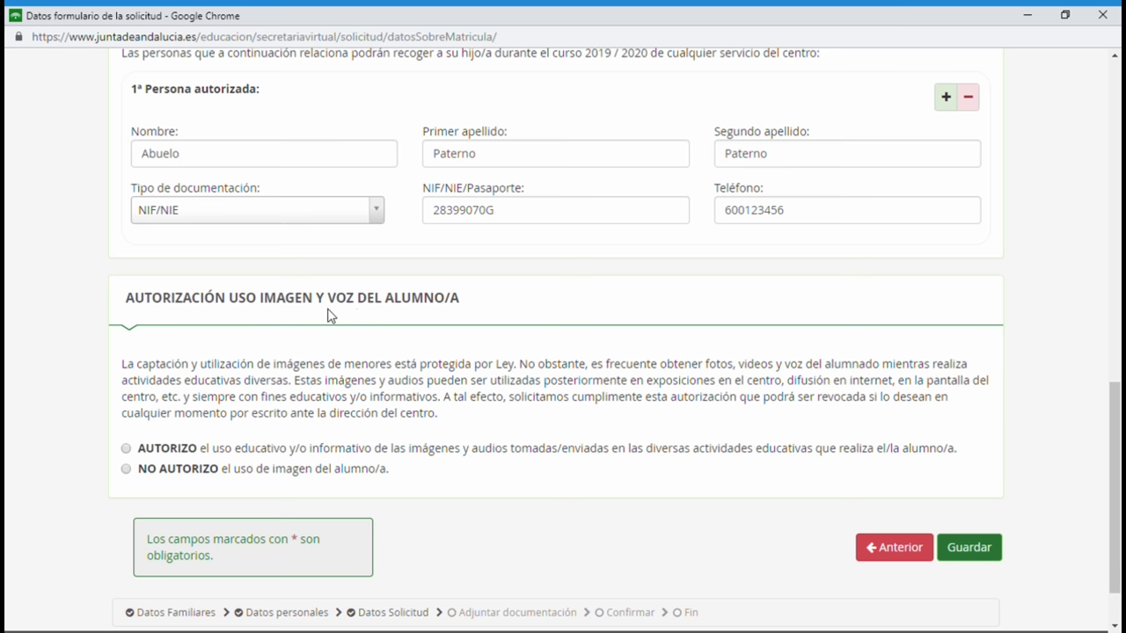
scroll(368, 374, down, 1)
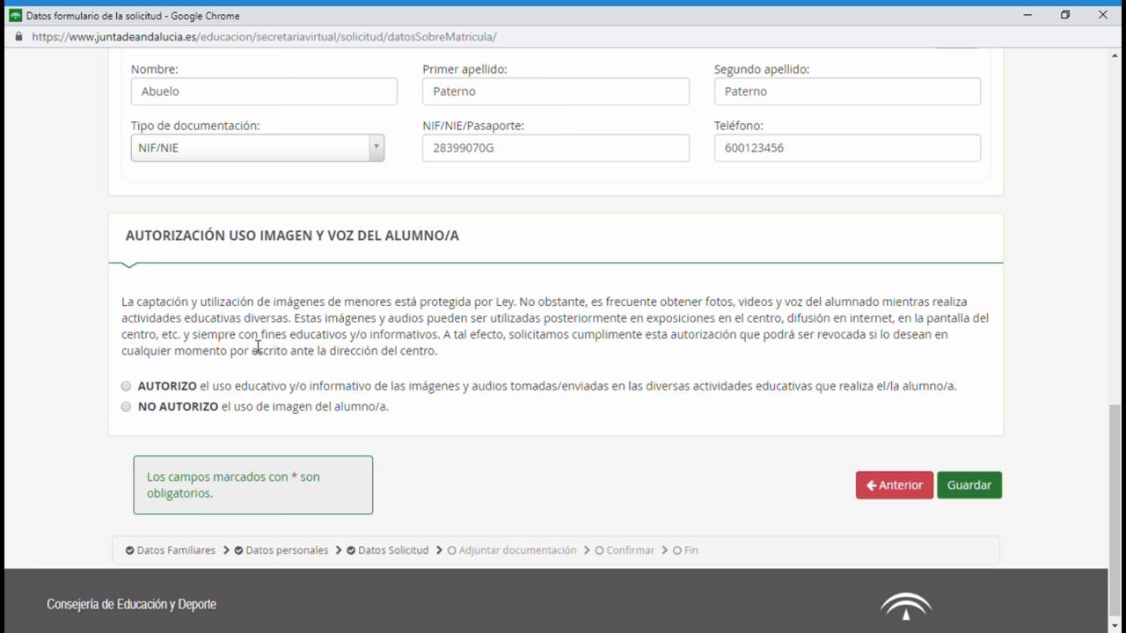
drag(243, 343, 429, 343)
click(493, 361)
click(125, 386)
click(992, 491)
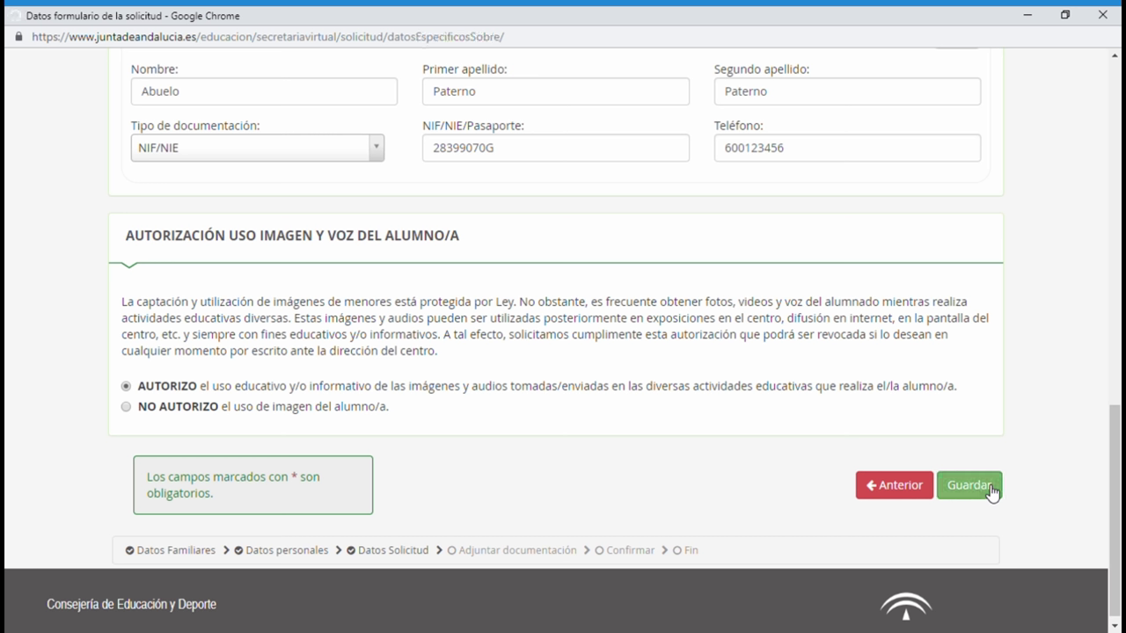
Check that all three Impresos show as filled, then advance to Adjuntar documentación.
scroll(680, 389, down, 3)
scroll(680, 389, down, 1)
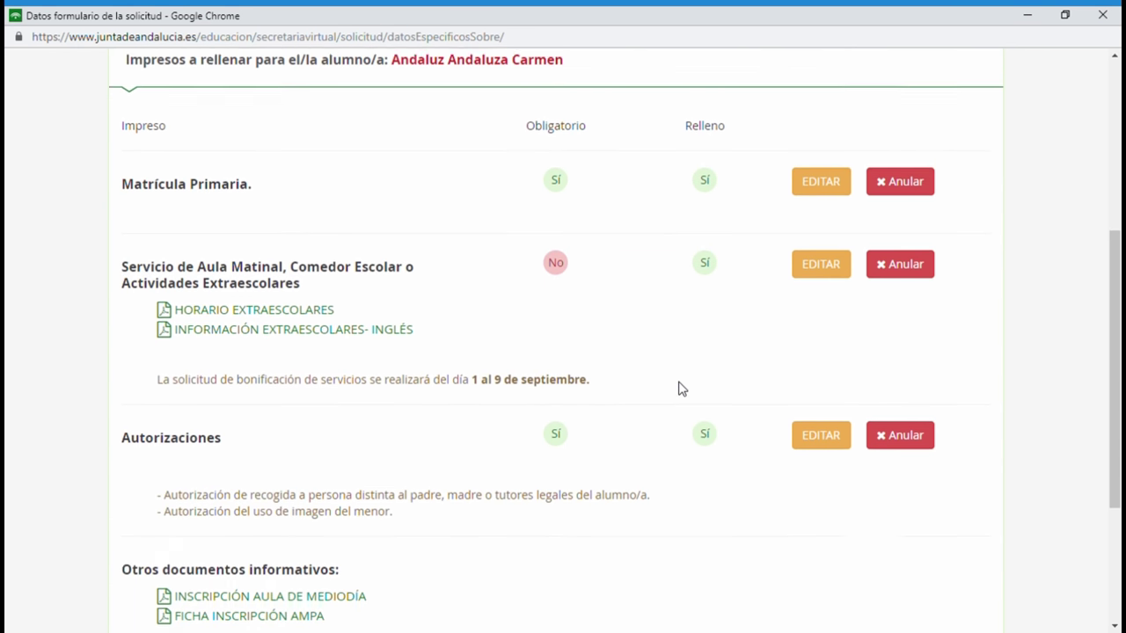
scroll(666, 464, down, 1)
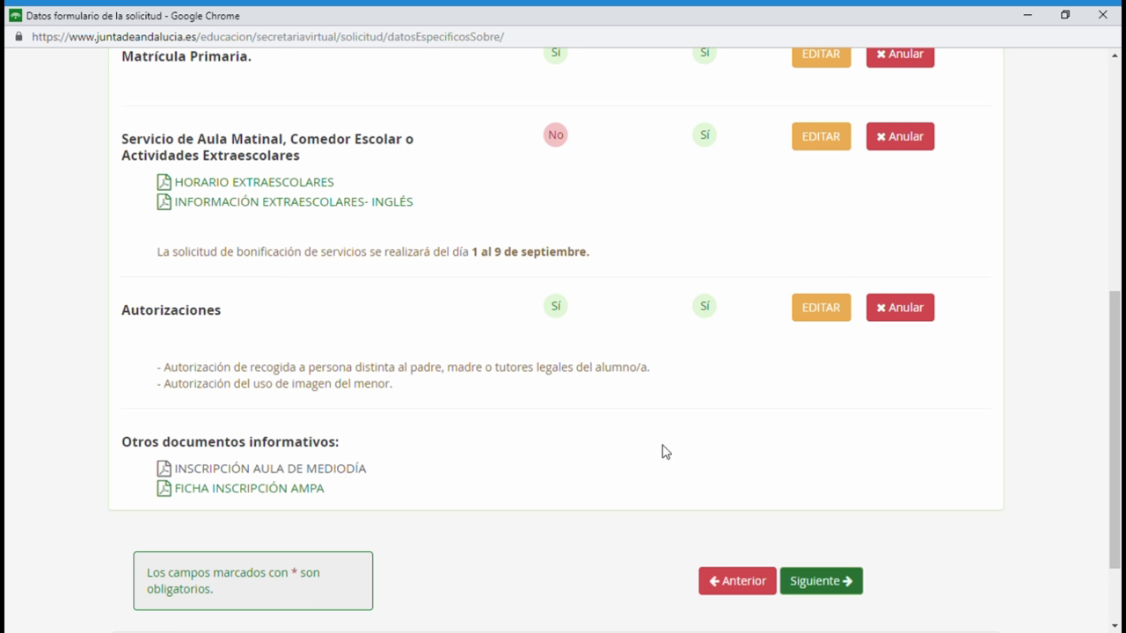
scroll(624, 533, down, 1)
scroll(624, 535, up, 1)
scroll(694, 303, up, 1)
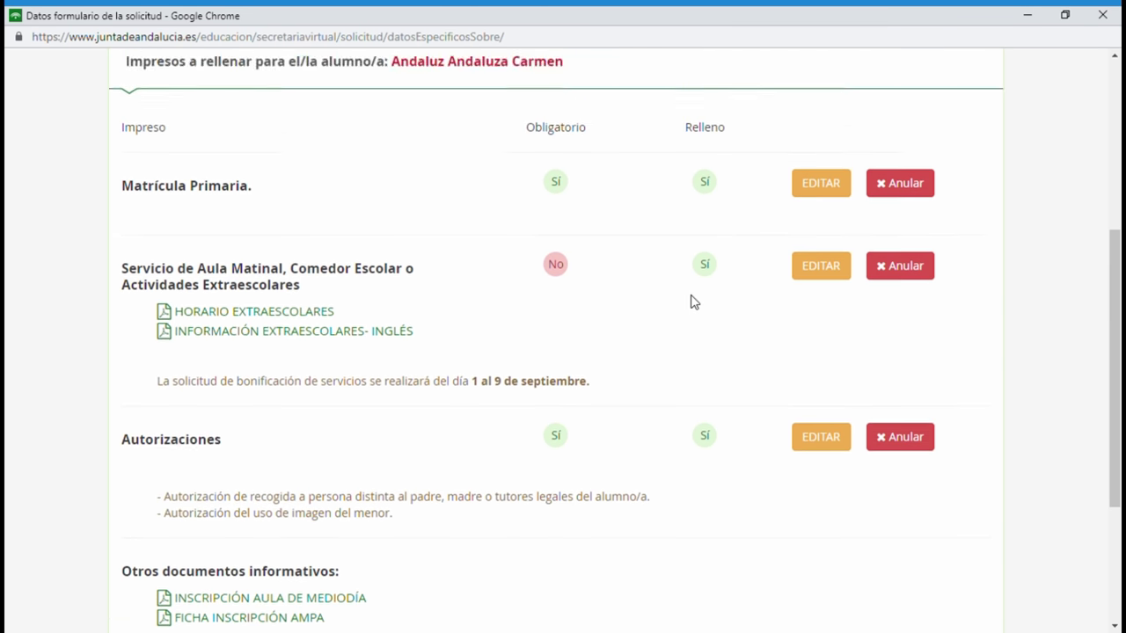
scroll(695, 303, down, 1)
scroll(848, 557, down, 1)
click(830, 551)
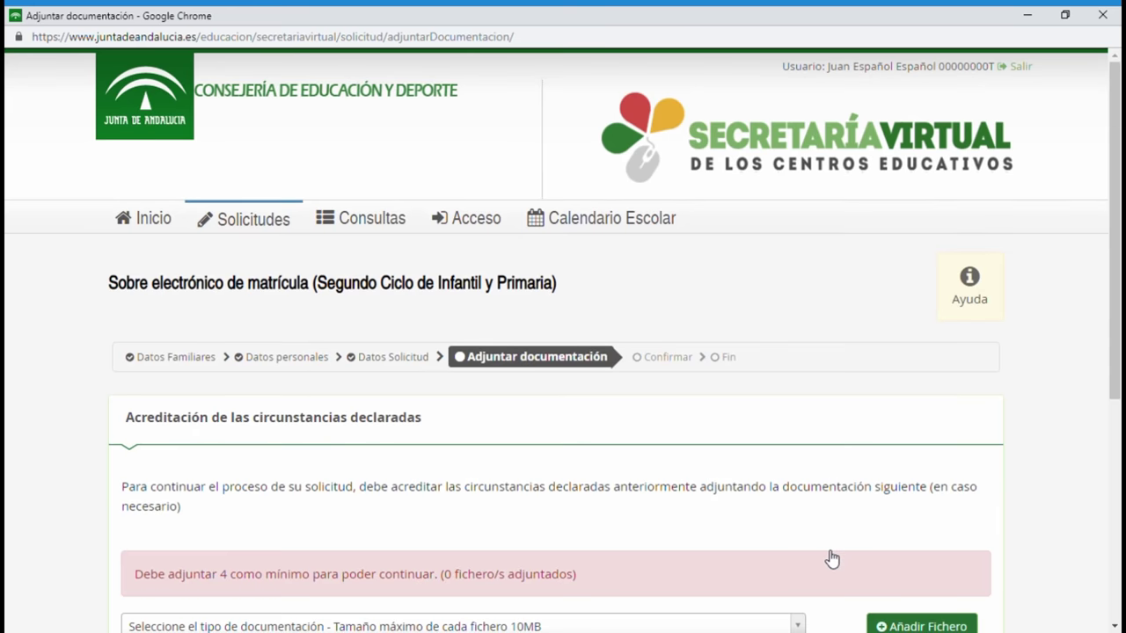
Attach the company certificates for guardian 1 and guardian 2.
scroll(596, 472, down, 2)
scroll(596, 475, down, 2)
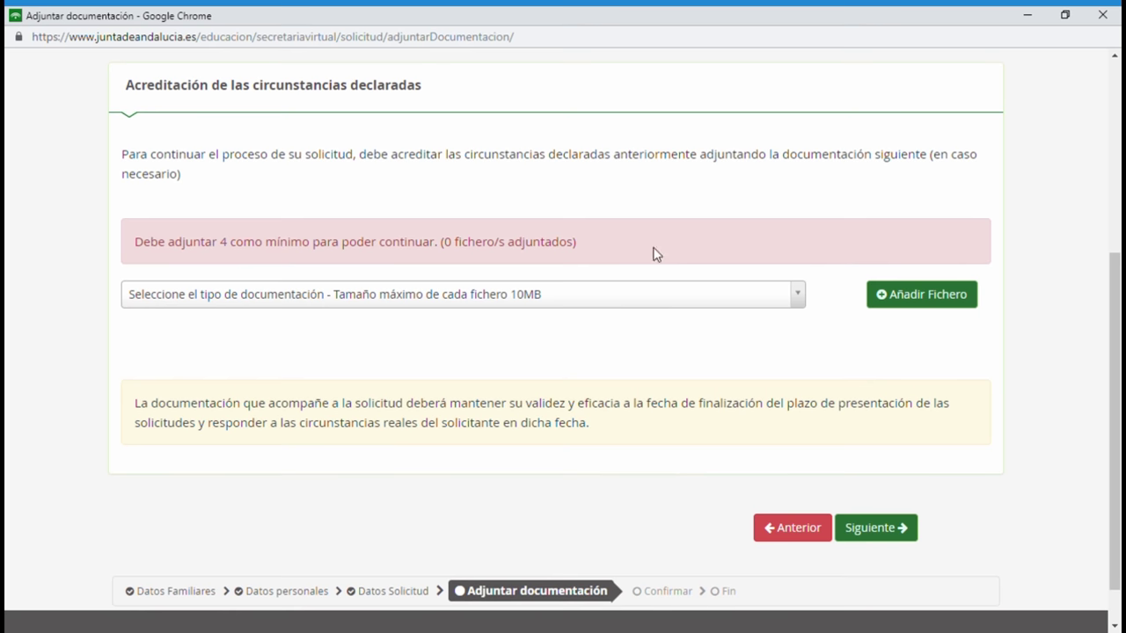
scroll(688, 323, down, 1)
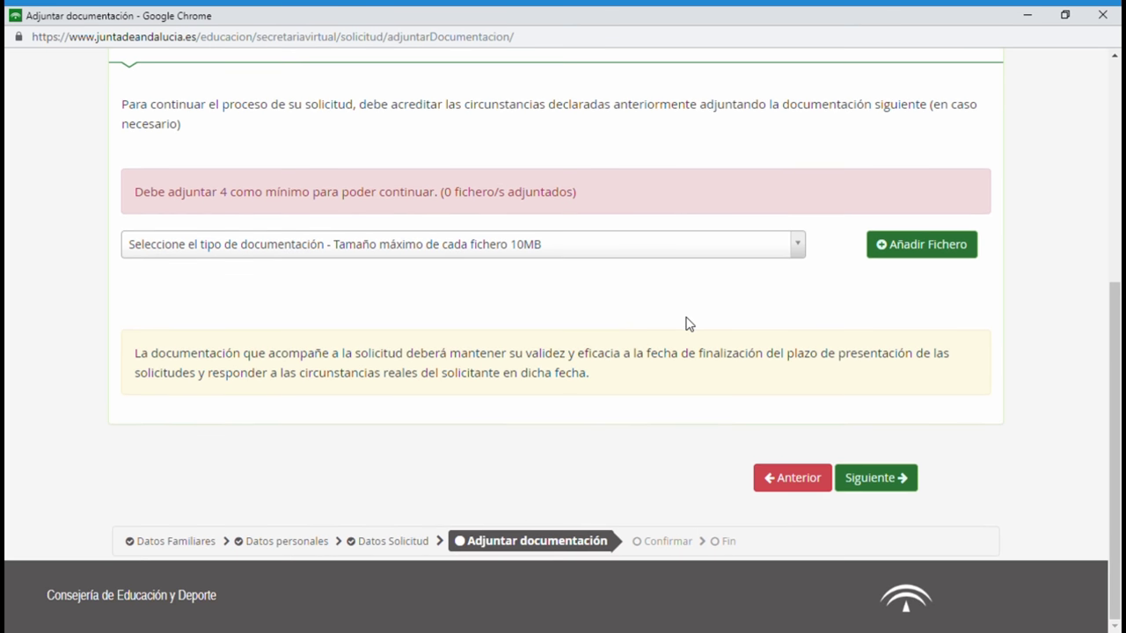
click(802, 258)
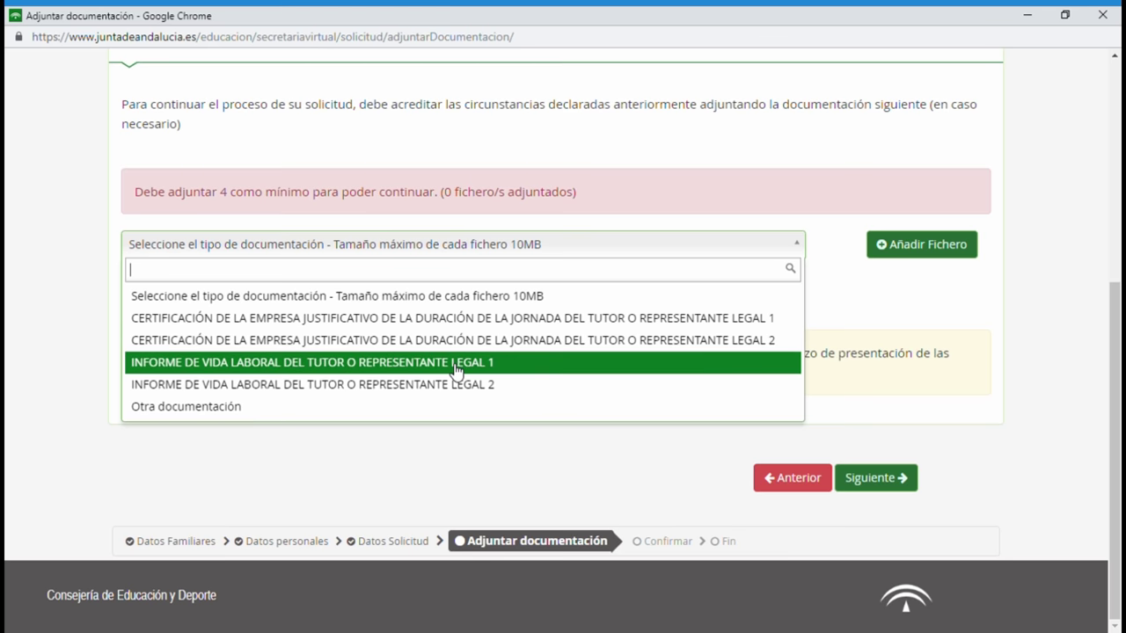
click(555, 321)
click(893, 250)
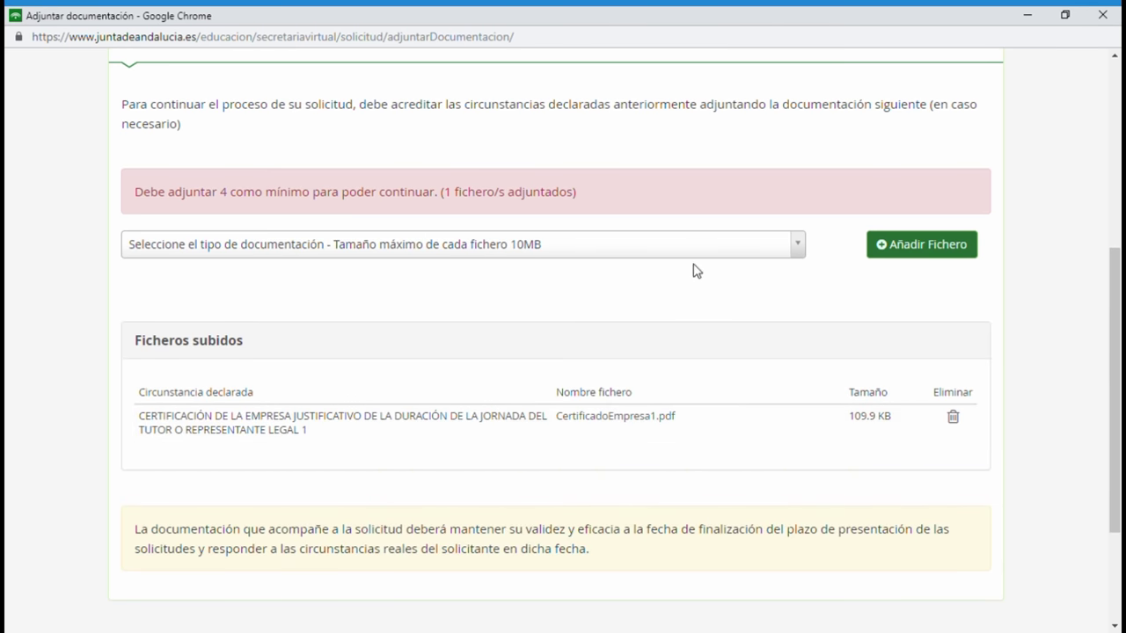
click(785, 253)
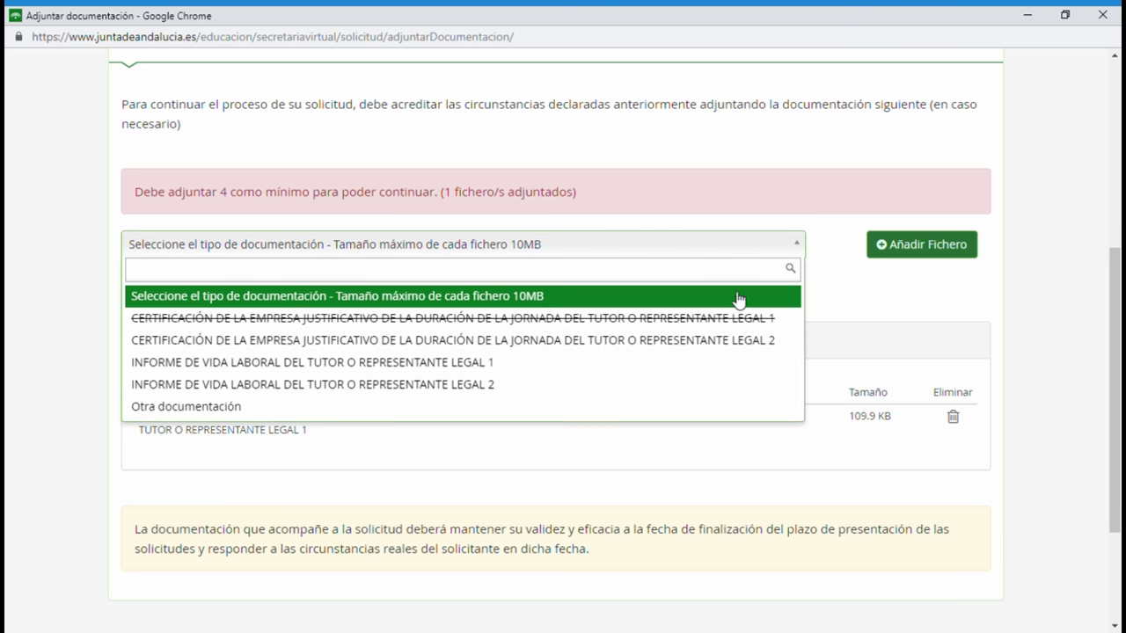
click(717, 341)
click(920, 245)
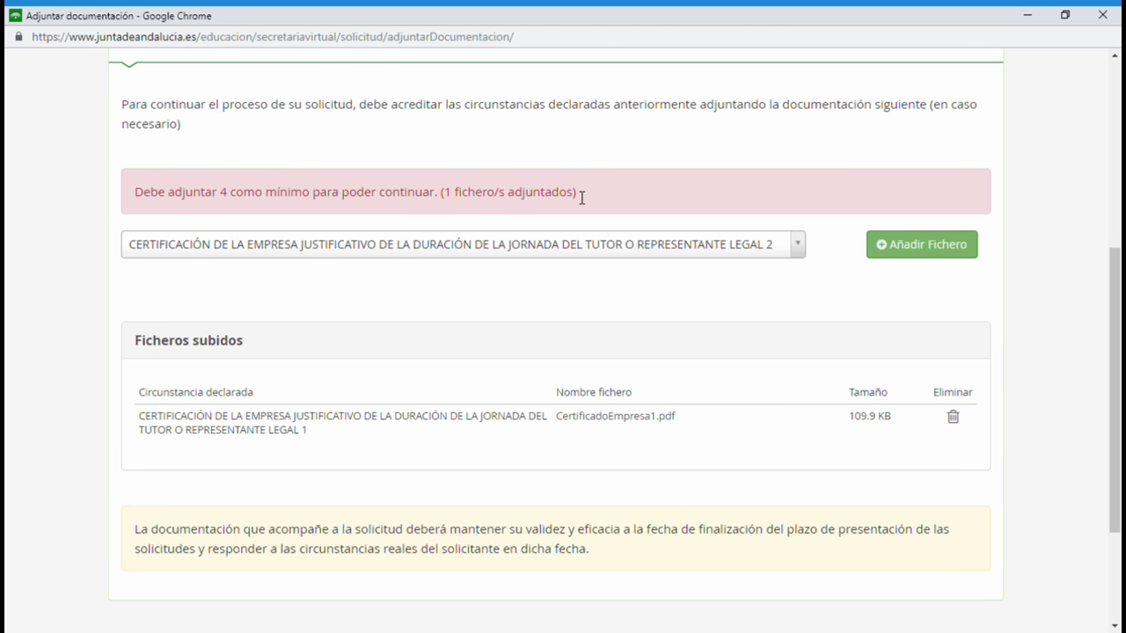
Attach the work history reports for guardian 1 and guardian 2.
click(565, 246)
click(508, 362)
click(870, 255)
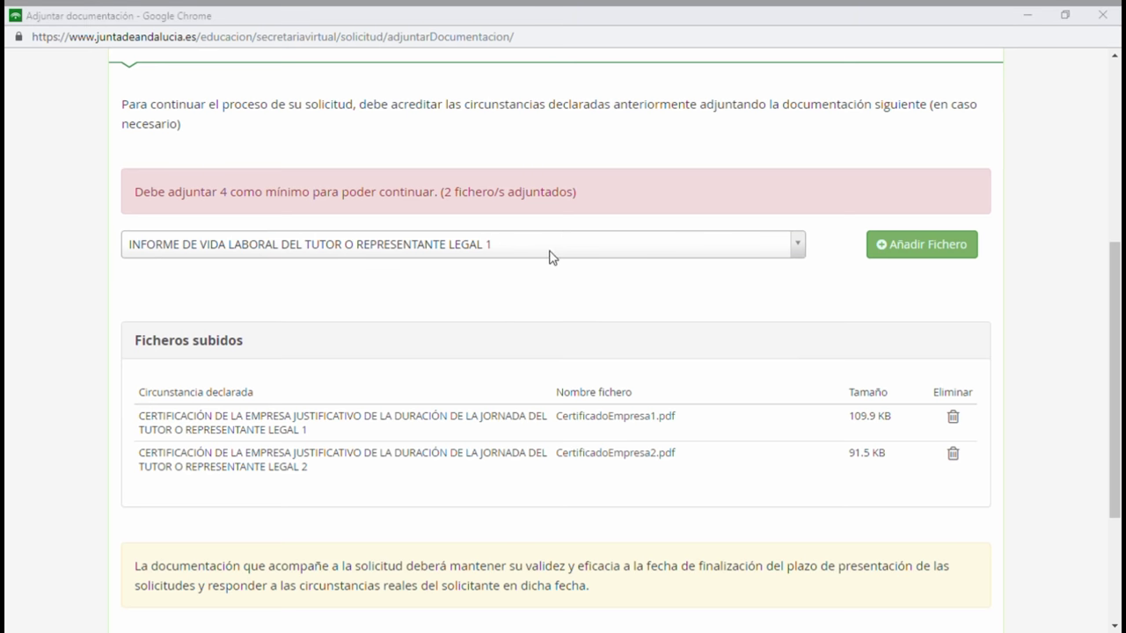
click(799, 251)
click(498, 385)
click(905, 250)
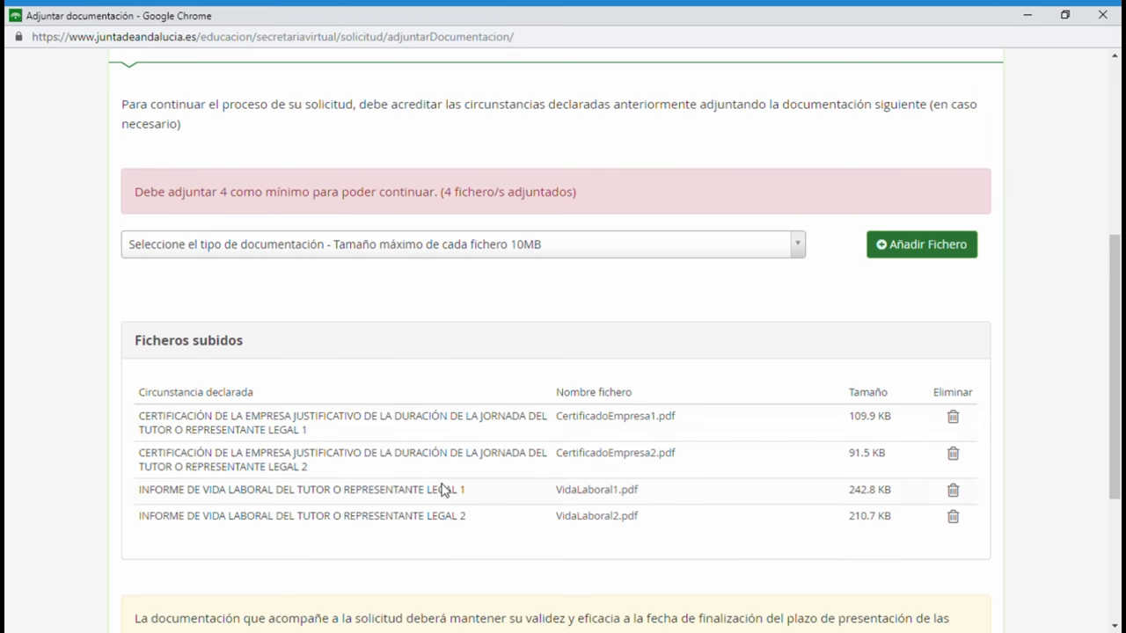
Leave the document type list unchanged and continue to the Confirmar step.
click(798, 251)
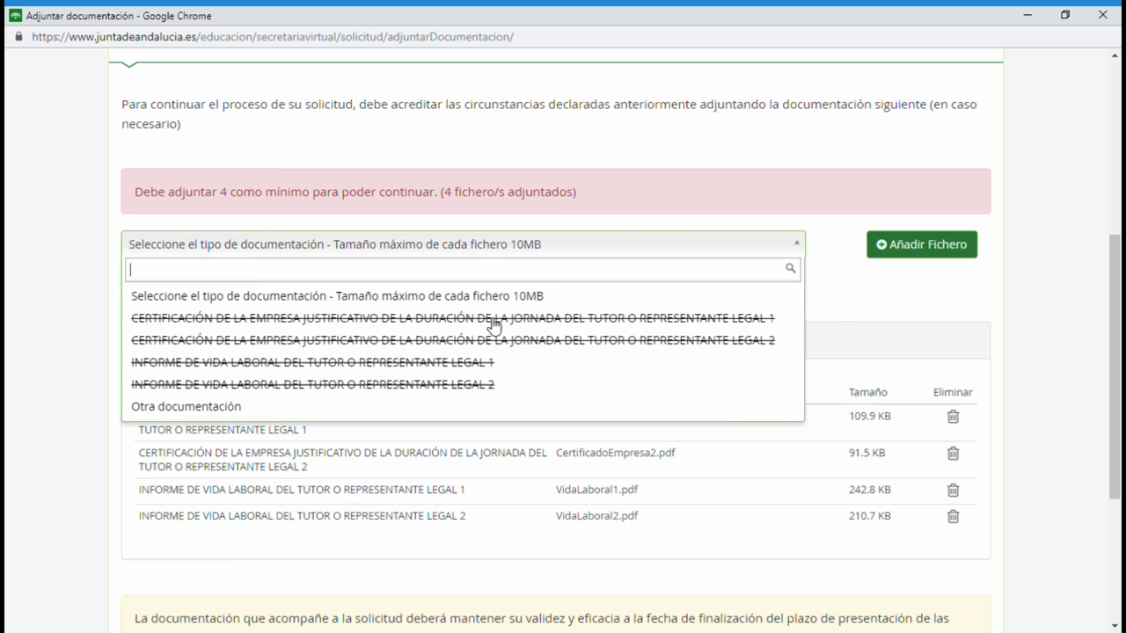
click(845, 306)
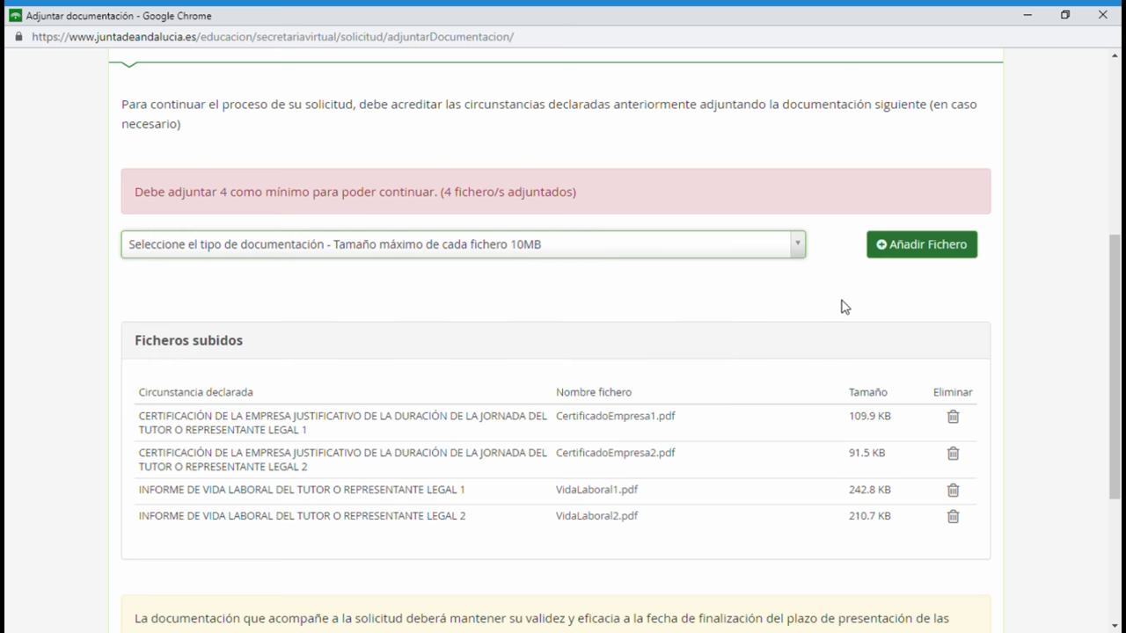
scroll(776, 324, down, 3)
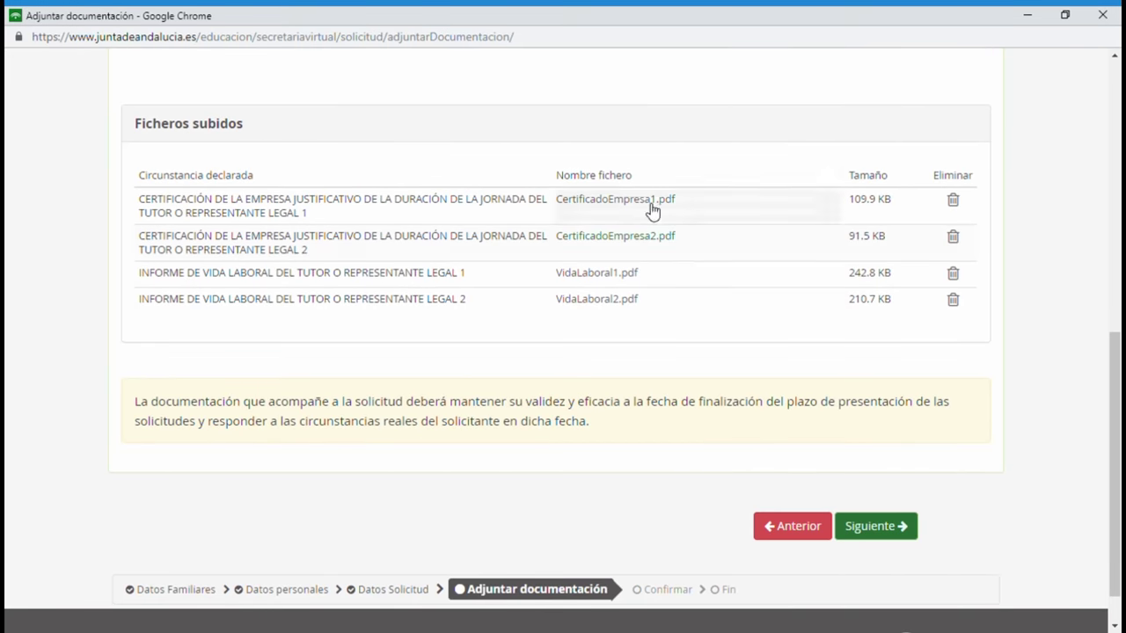
scroll(594, 418, down, 1)
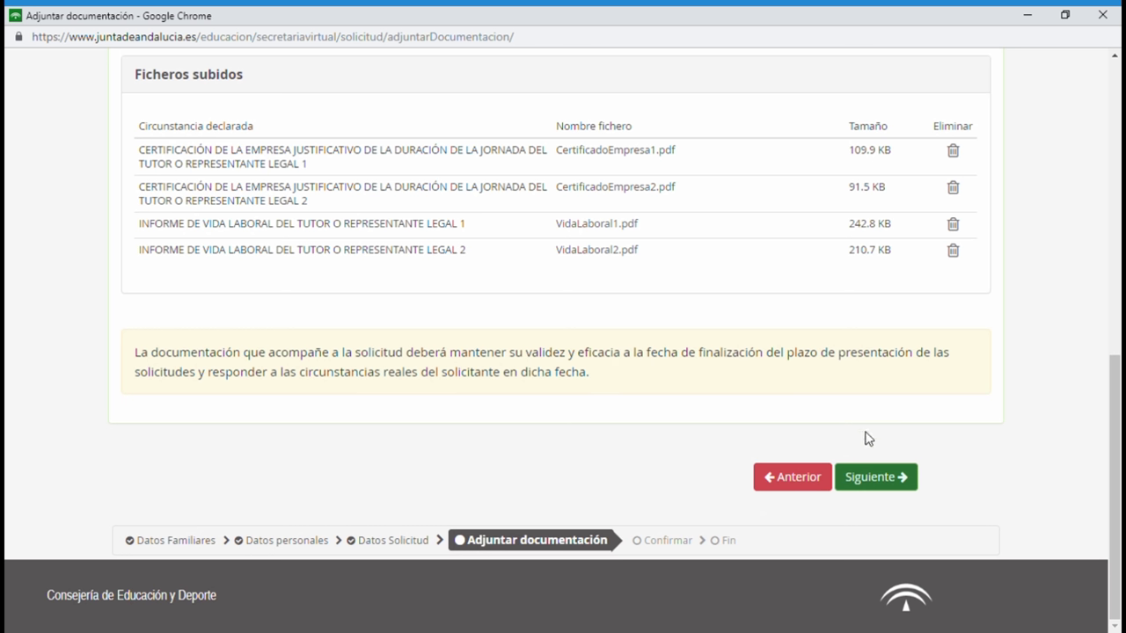
click(877, 480)
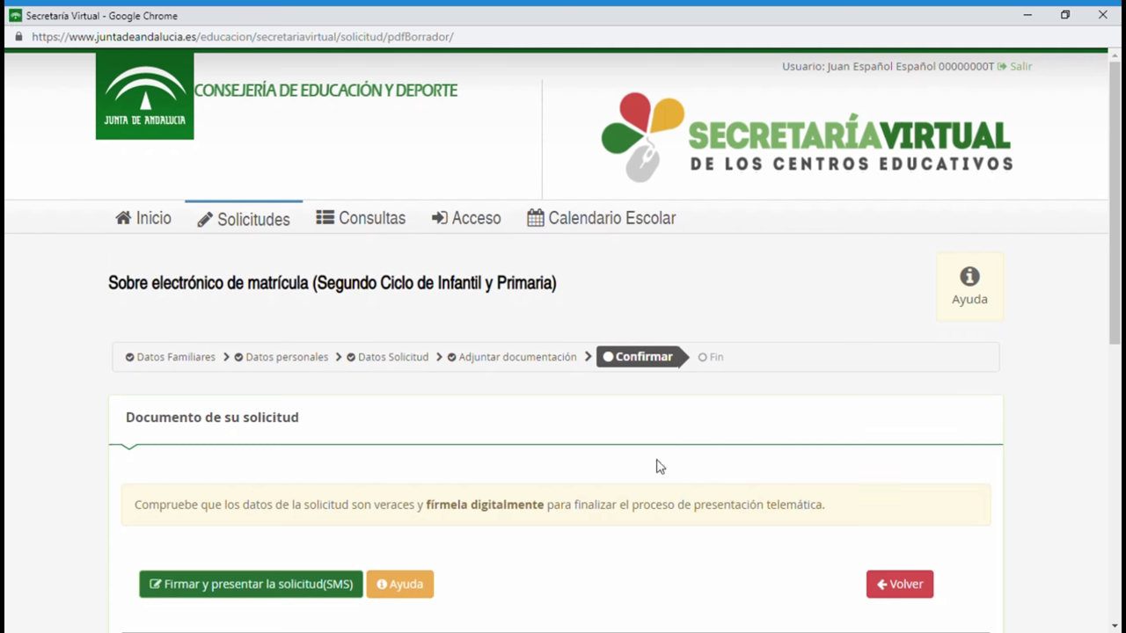
scroll(558, 472, down, 2)
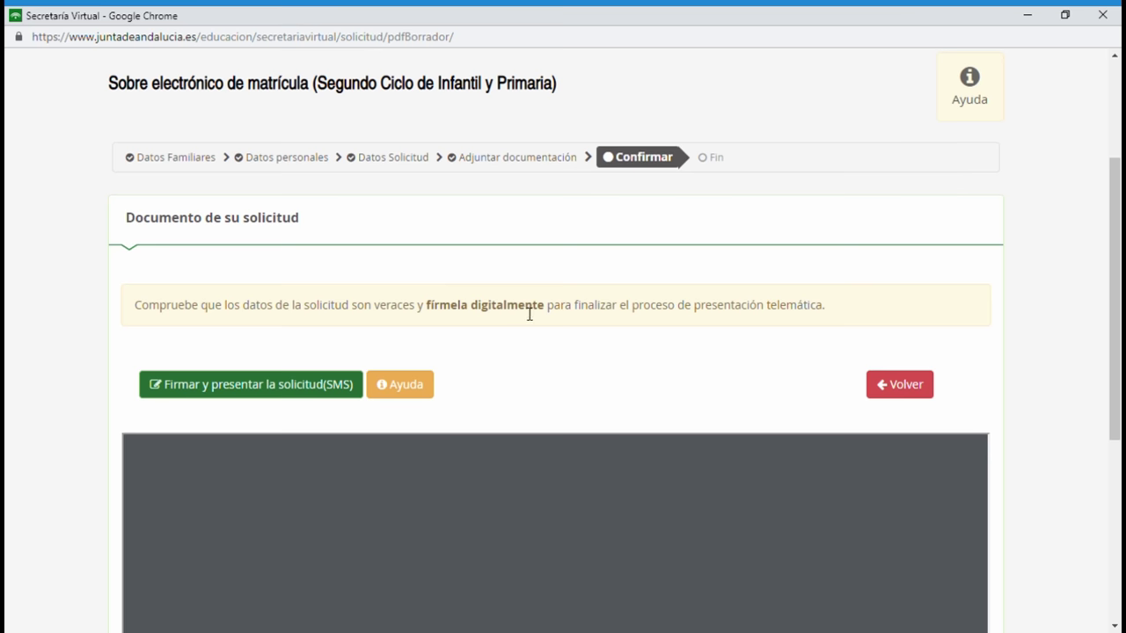
scroll(525, 369, down, 3)
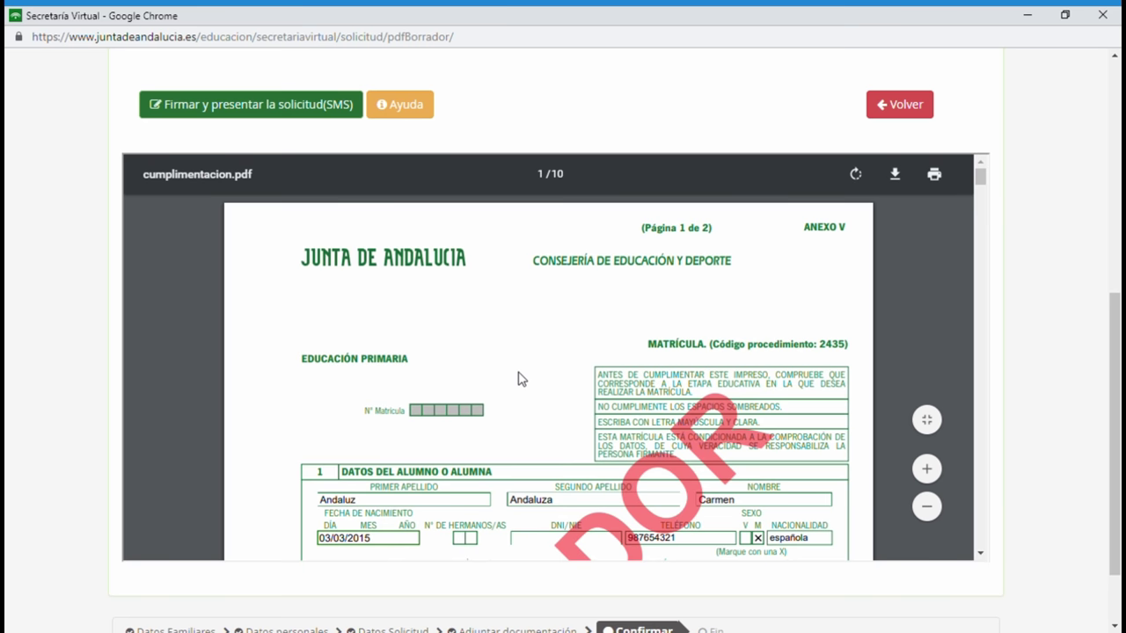
scroll(597, 387, down, 2)
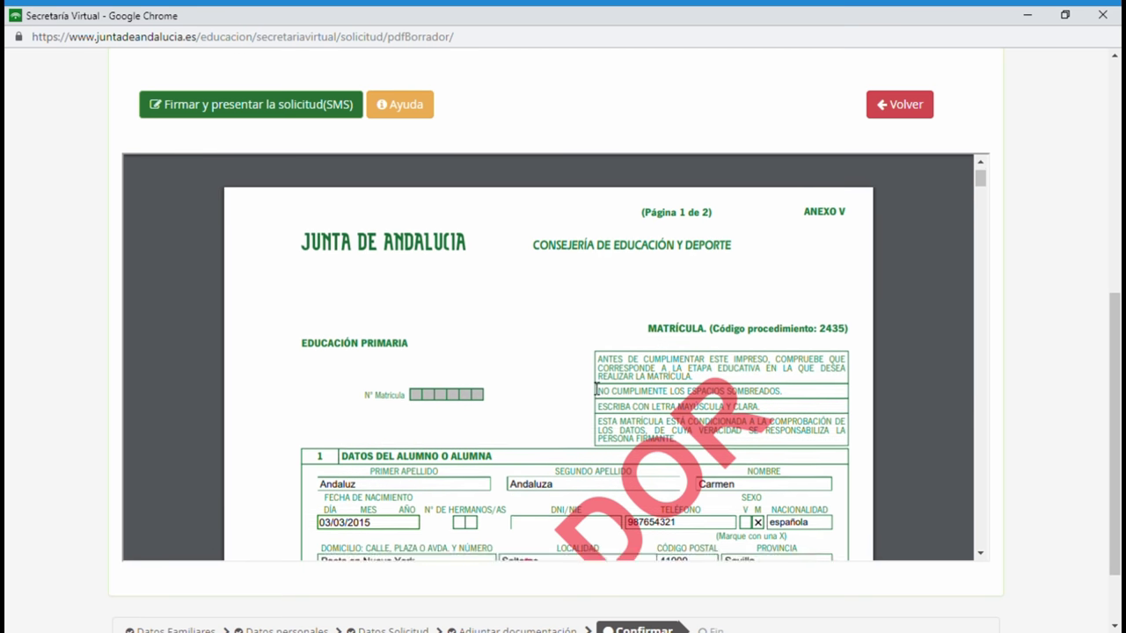
scroll(469, 422, down, 15)
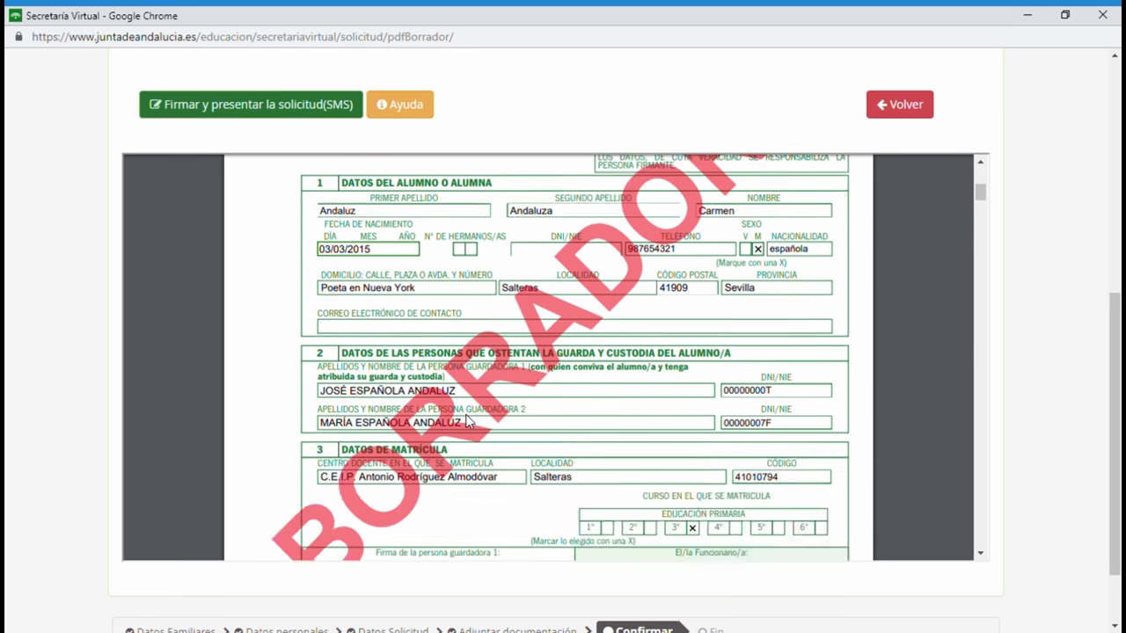
scroll(468, 422, down, 15)
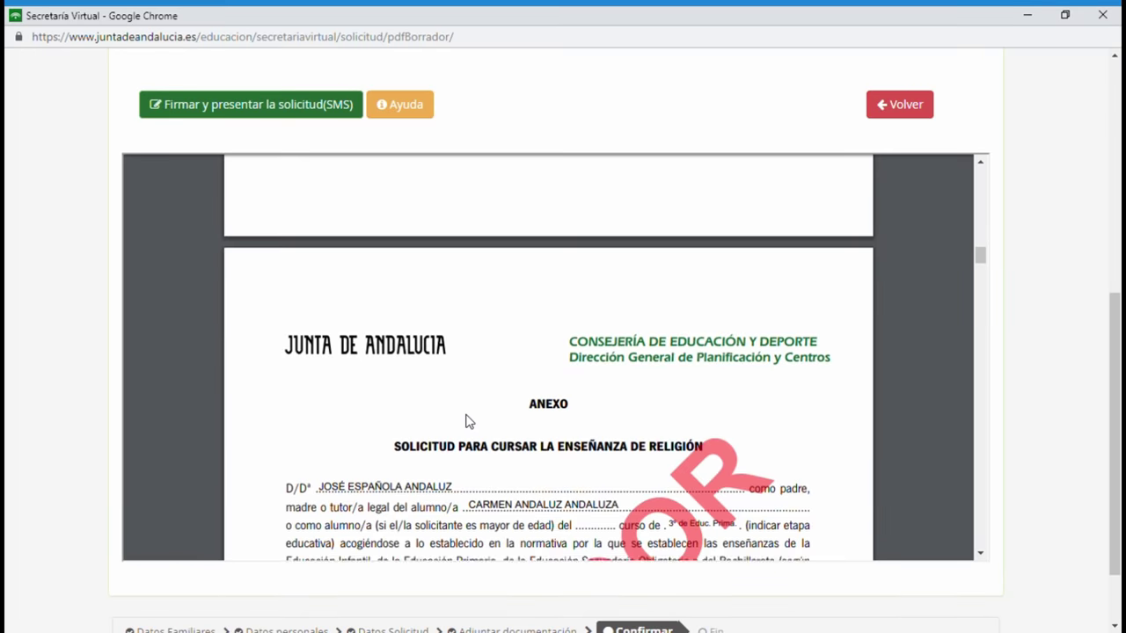
scroll(467, 421, up, 1)
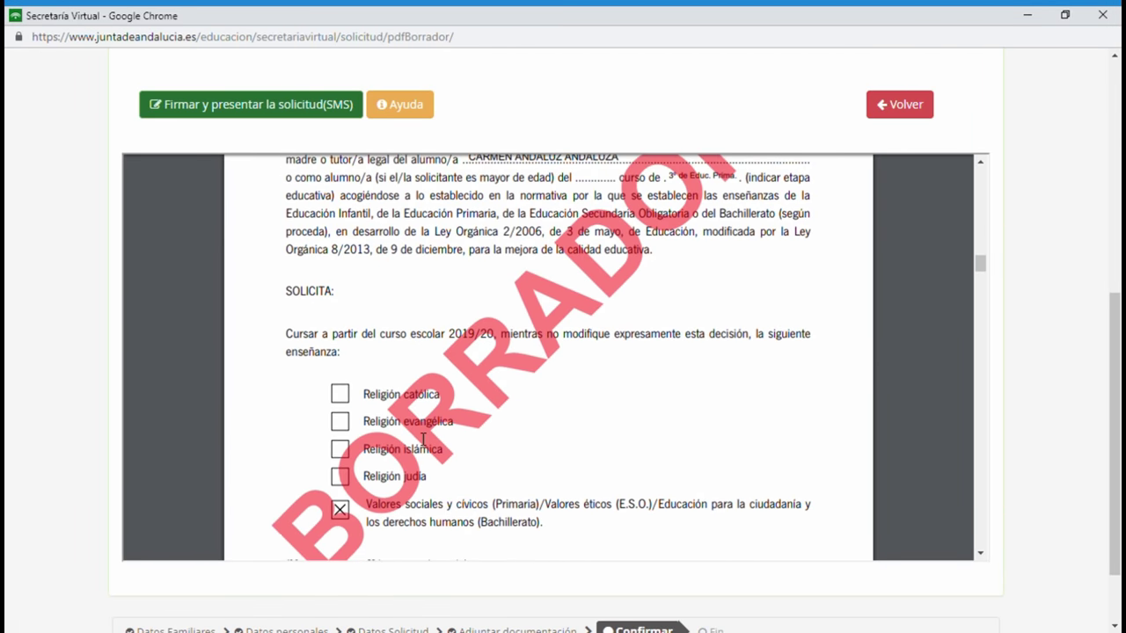
scroll(417, 398, up, 3)
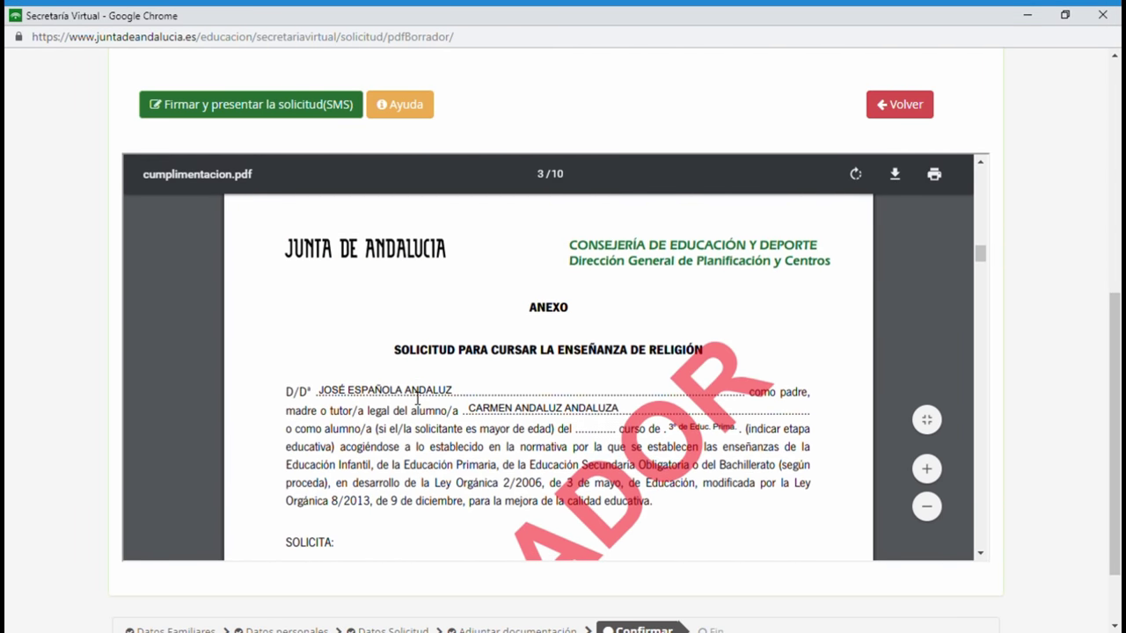
scroll(417, 398, down, 6)
scroll(417, 399, down, 5)
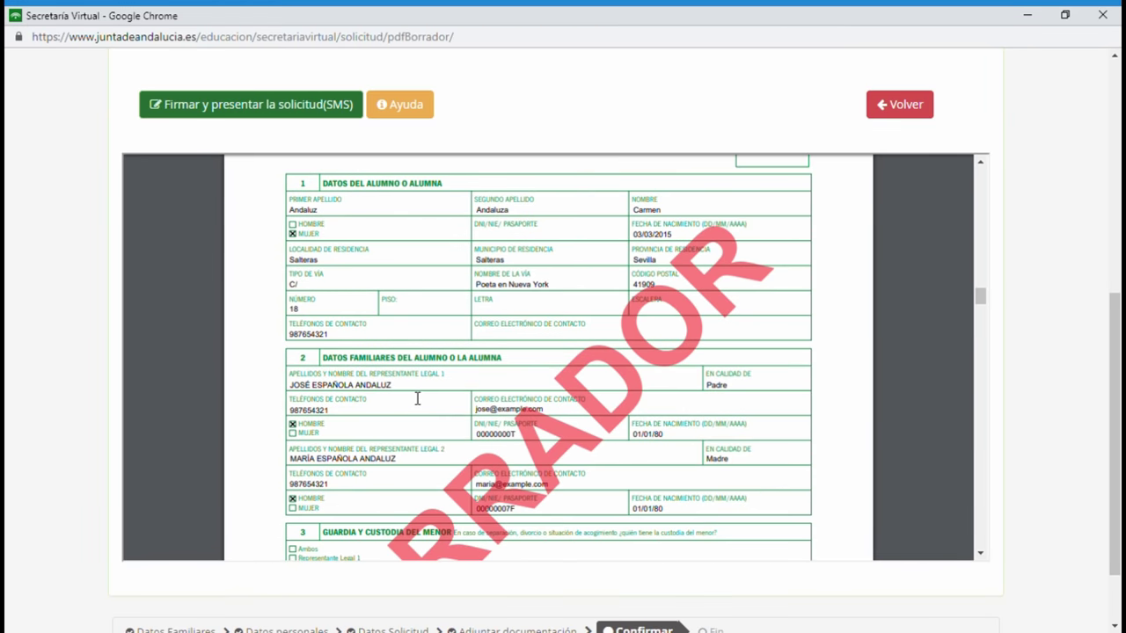
scroll(417, 399, down, 3)
scroll(417, 398, down, 8)
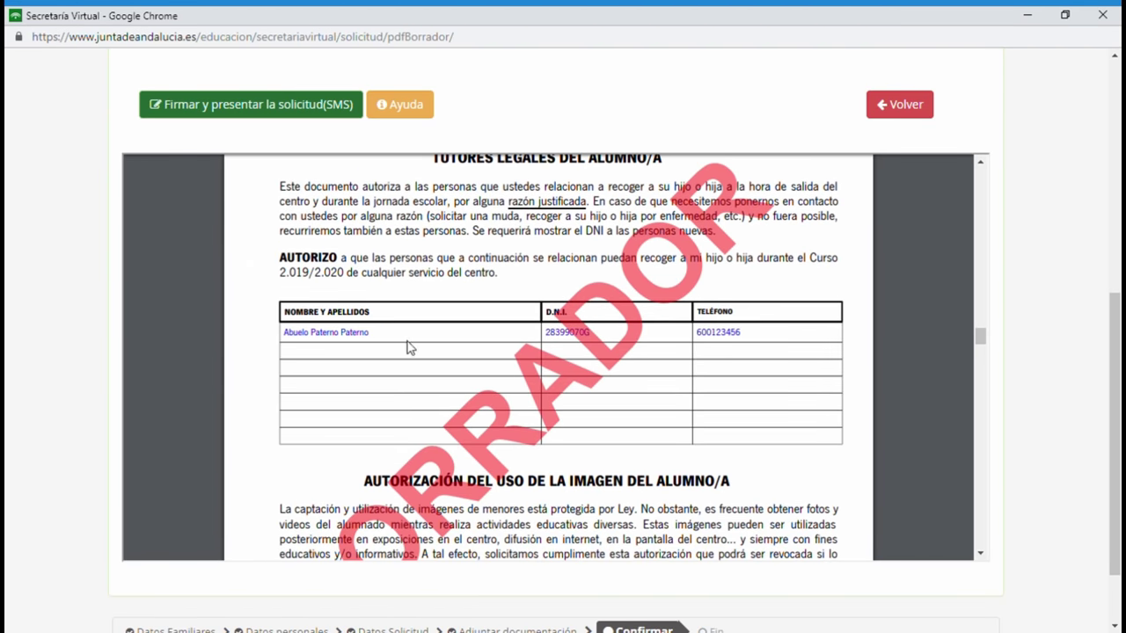
scroll(407, 347, up, 3)
scroll(406, 347, down, 10)
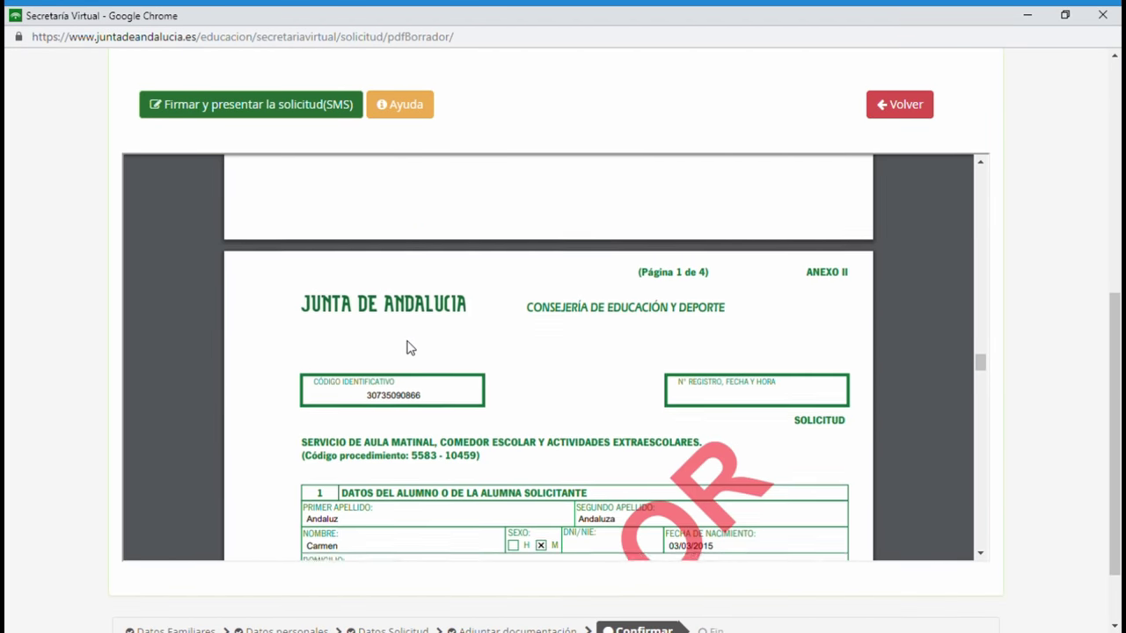
scroll(406, 347, down, 12)
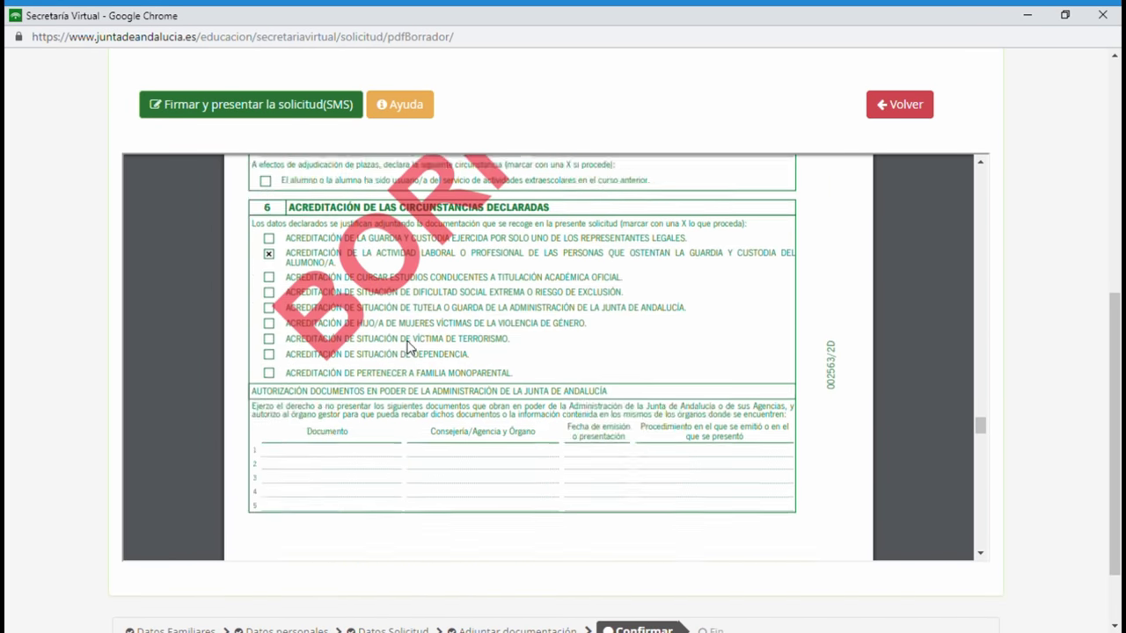
scroll(406, 348, down, 12)
scroll(407, 347, down, 12)
scroll(406, 347, down, 1)
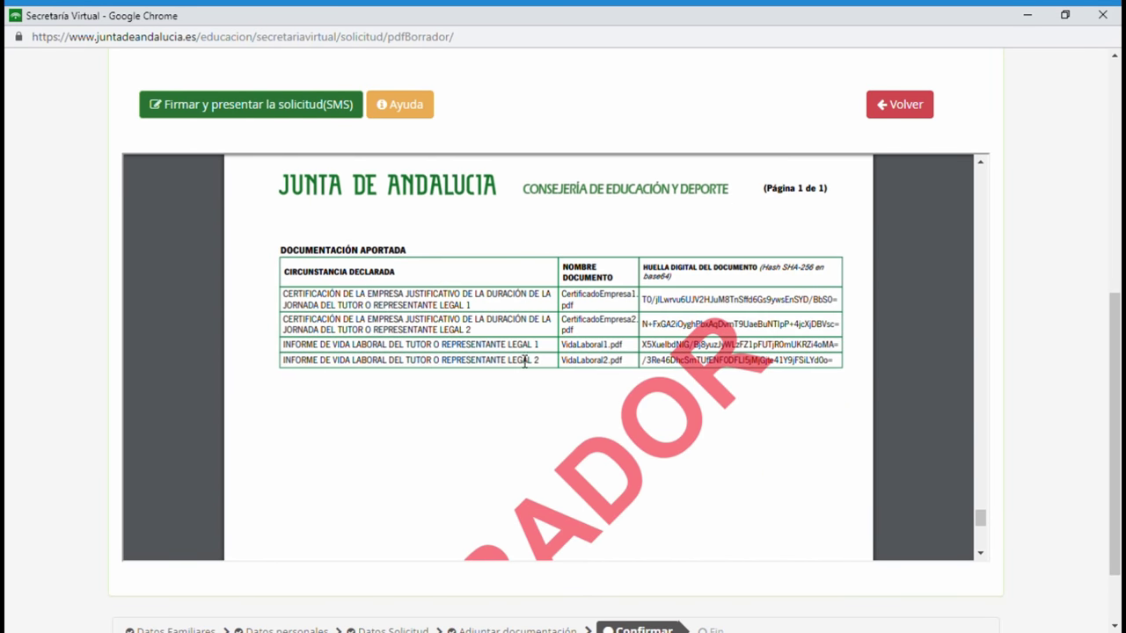
scroll(500, 465, down, 5)
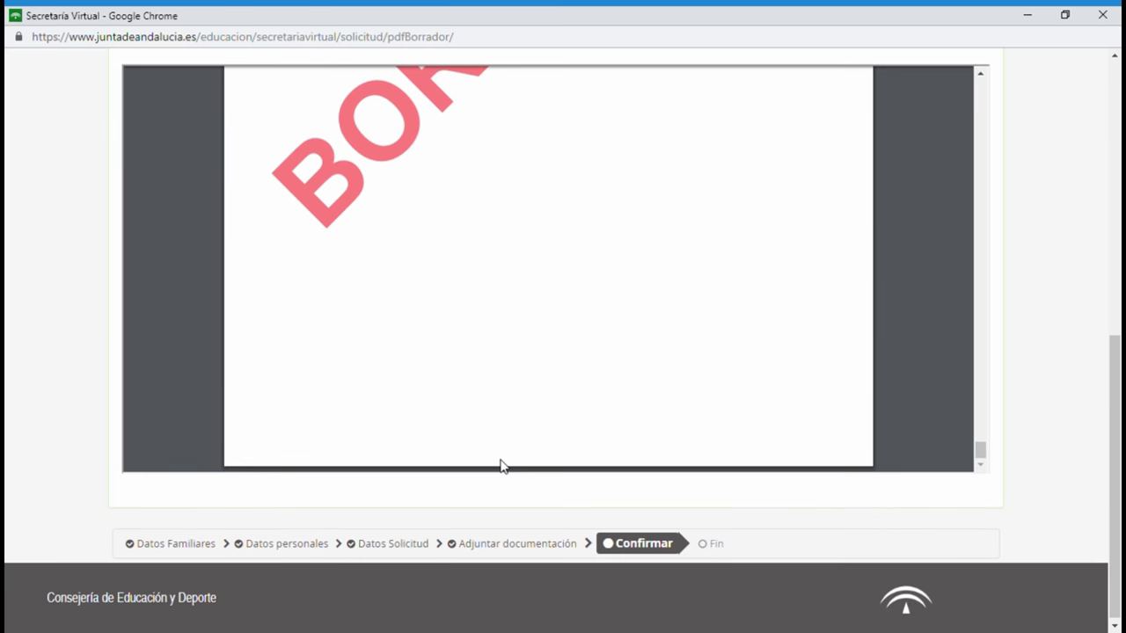
scroll(501, 465, up, 10)
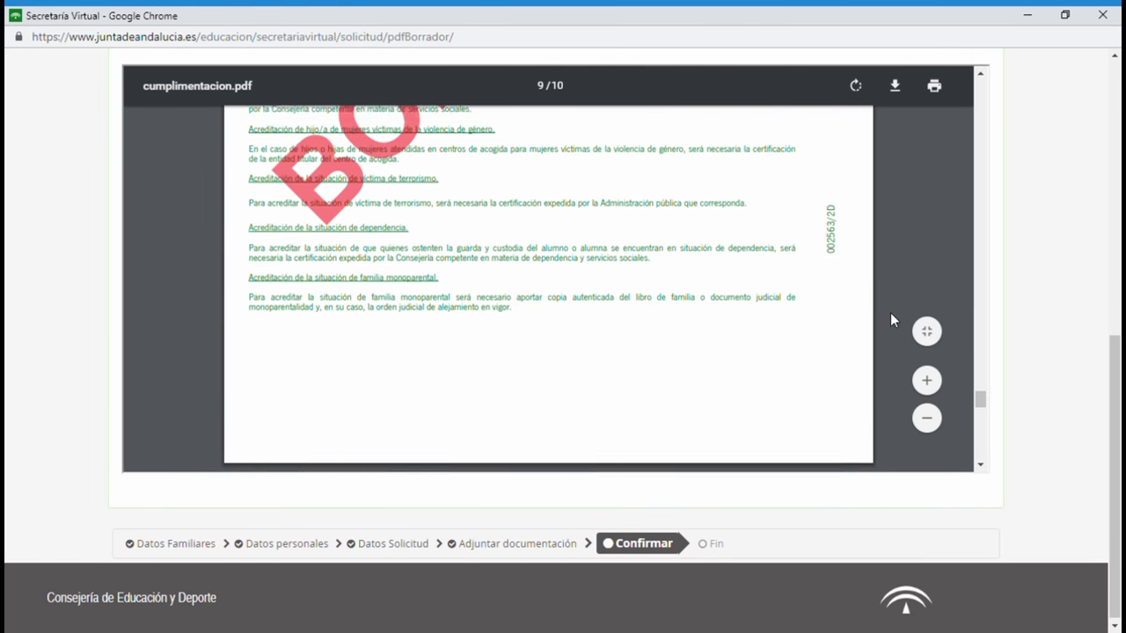
scroll(1056, 246, up, 6)
scroll(879, 251, down, 1)
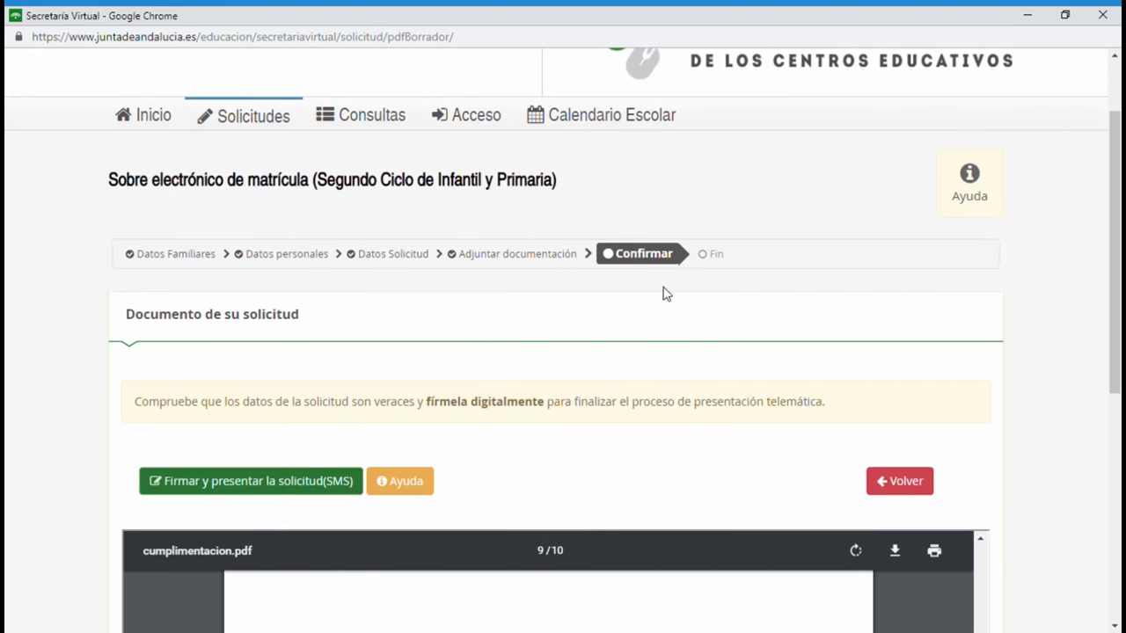
Start Firmar y presentar la solicitud (SMS) and request the key for the mobile number.
click(266, 489)
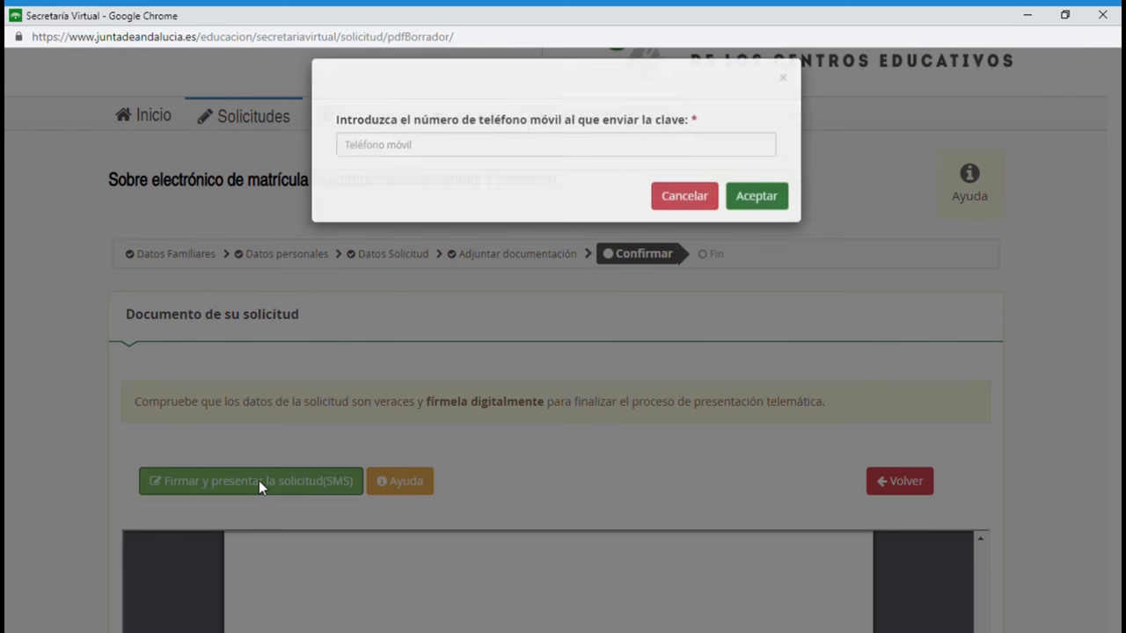
click(365, 168)
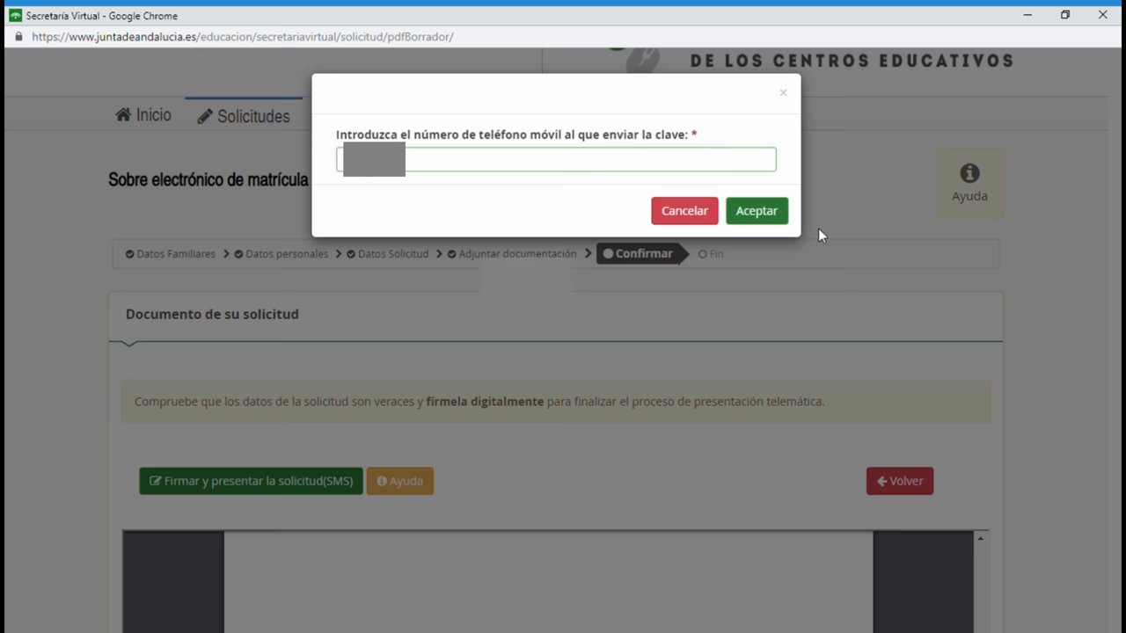
click(768, 218)
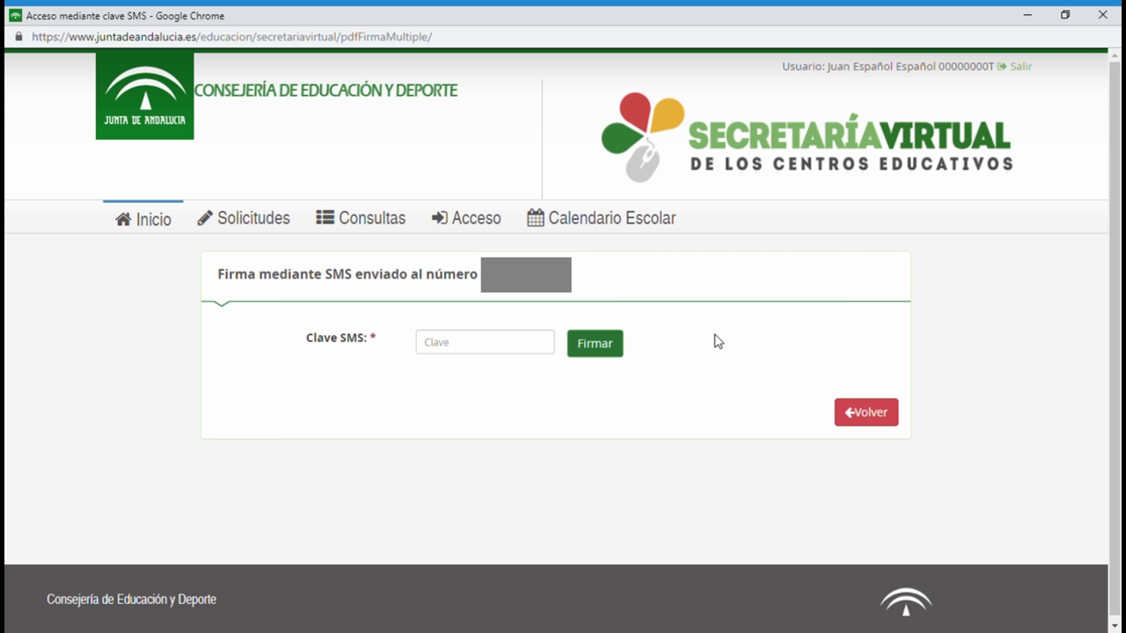
Enter the received SMS key in Clave SMS and sign the application.
click(462, 349)
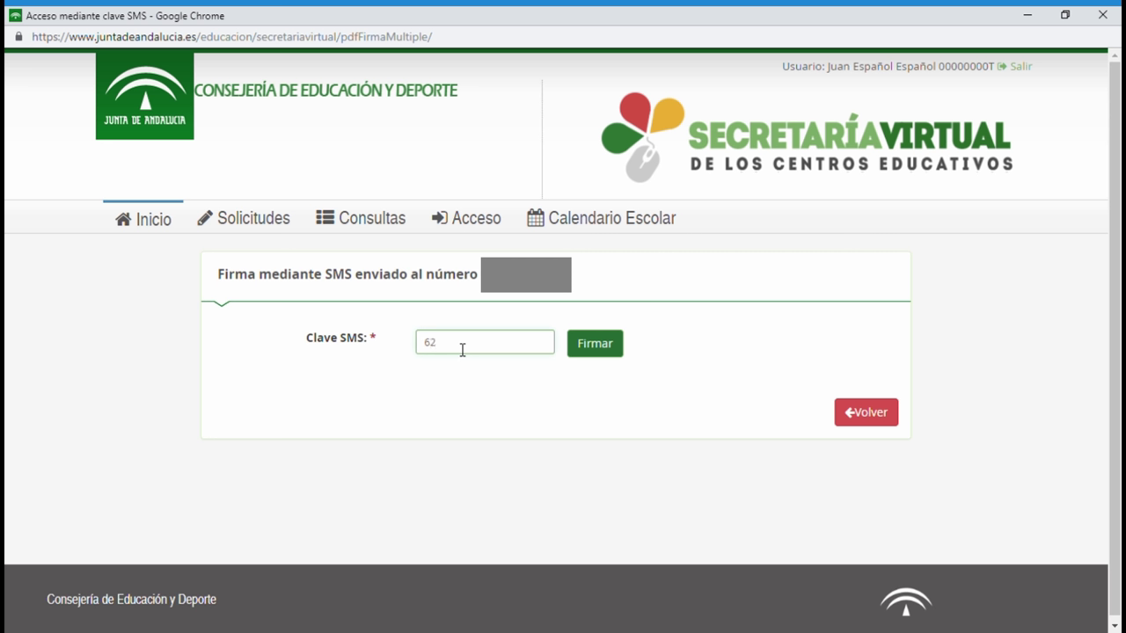
text(627473)
click(596, 352)
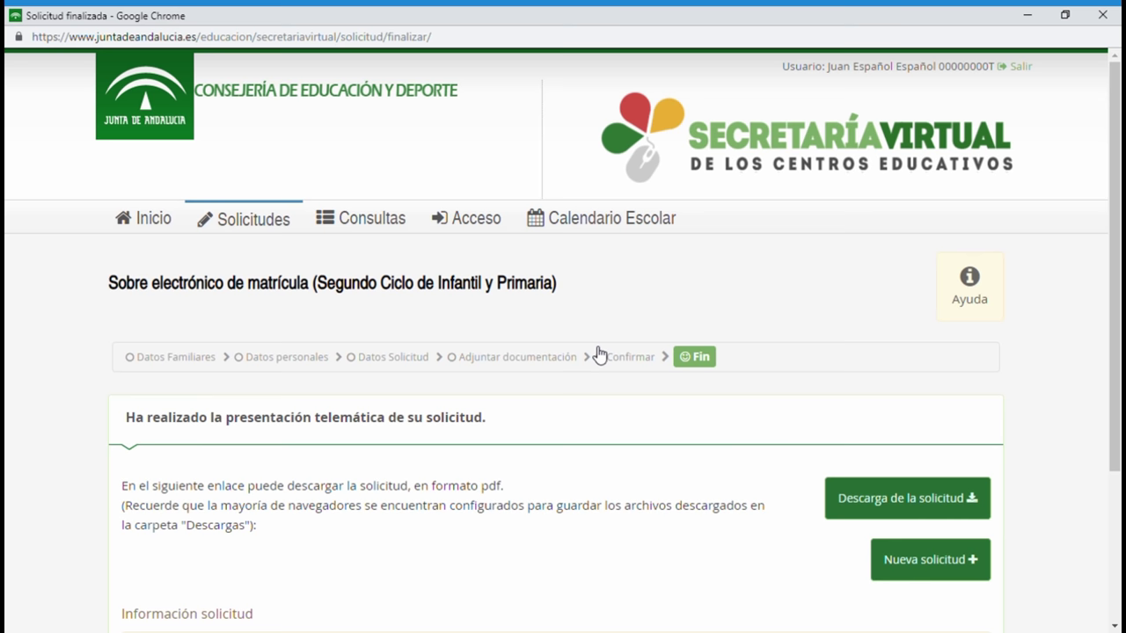
Scroll to the Información solicitud details showing status SIMULACION, finalized 29/05/2019 00:15:04.
scroll(619, 482, down, 3)
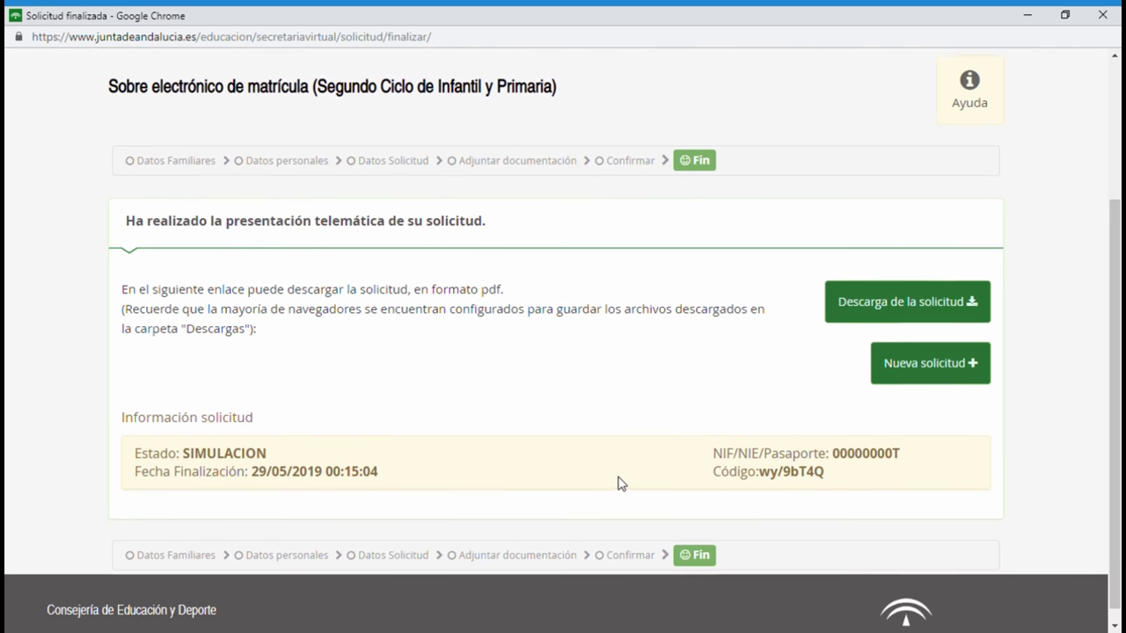